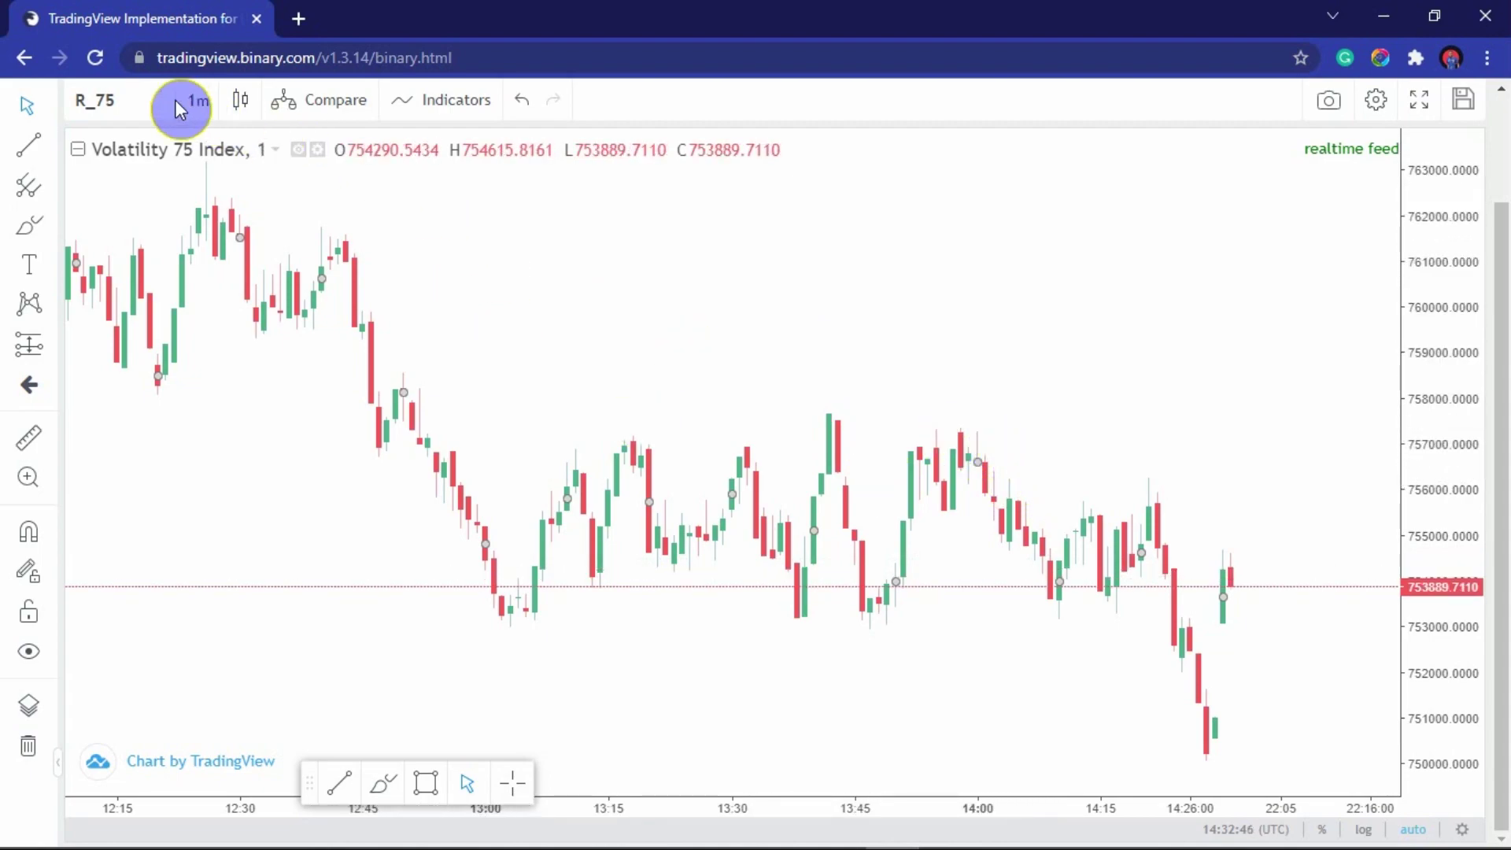
Switch the Volatility 75 Index chart to 24h candles and pan across the June–October swings.
{"action": "left_click", "coordinate": [209, 104]}
{"action": "left_click", "coordinate": [253, 549]}
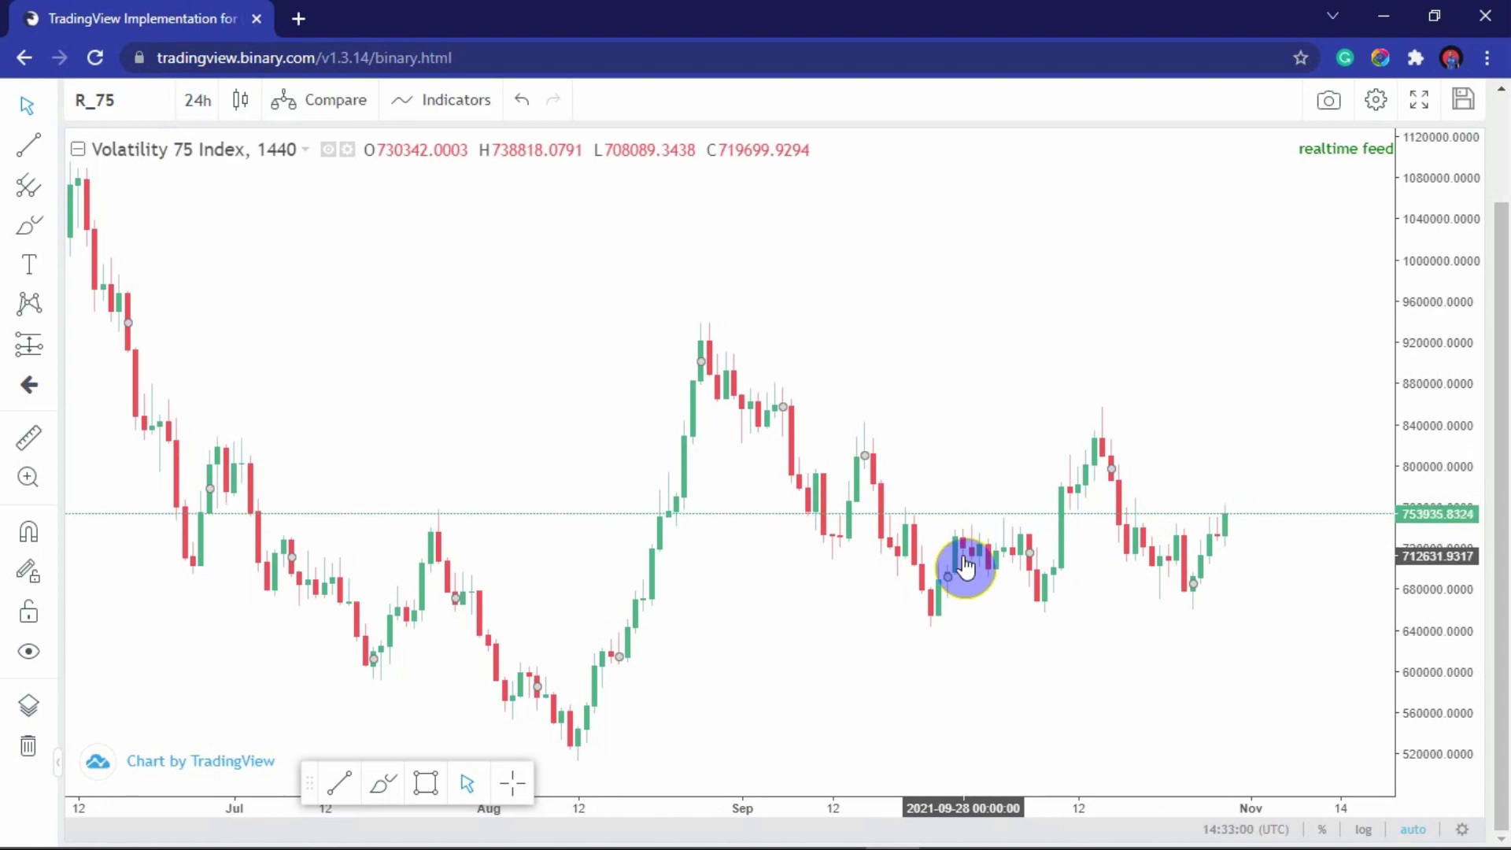
{"action": "left_click_drag", "start_coordinate": [1060, 530], "coordinate": [814, 529]}
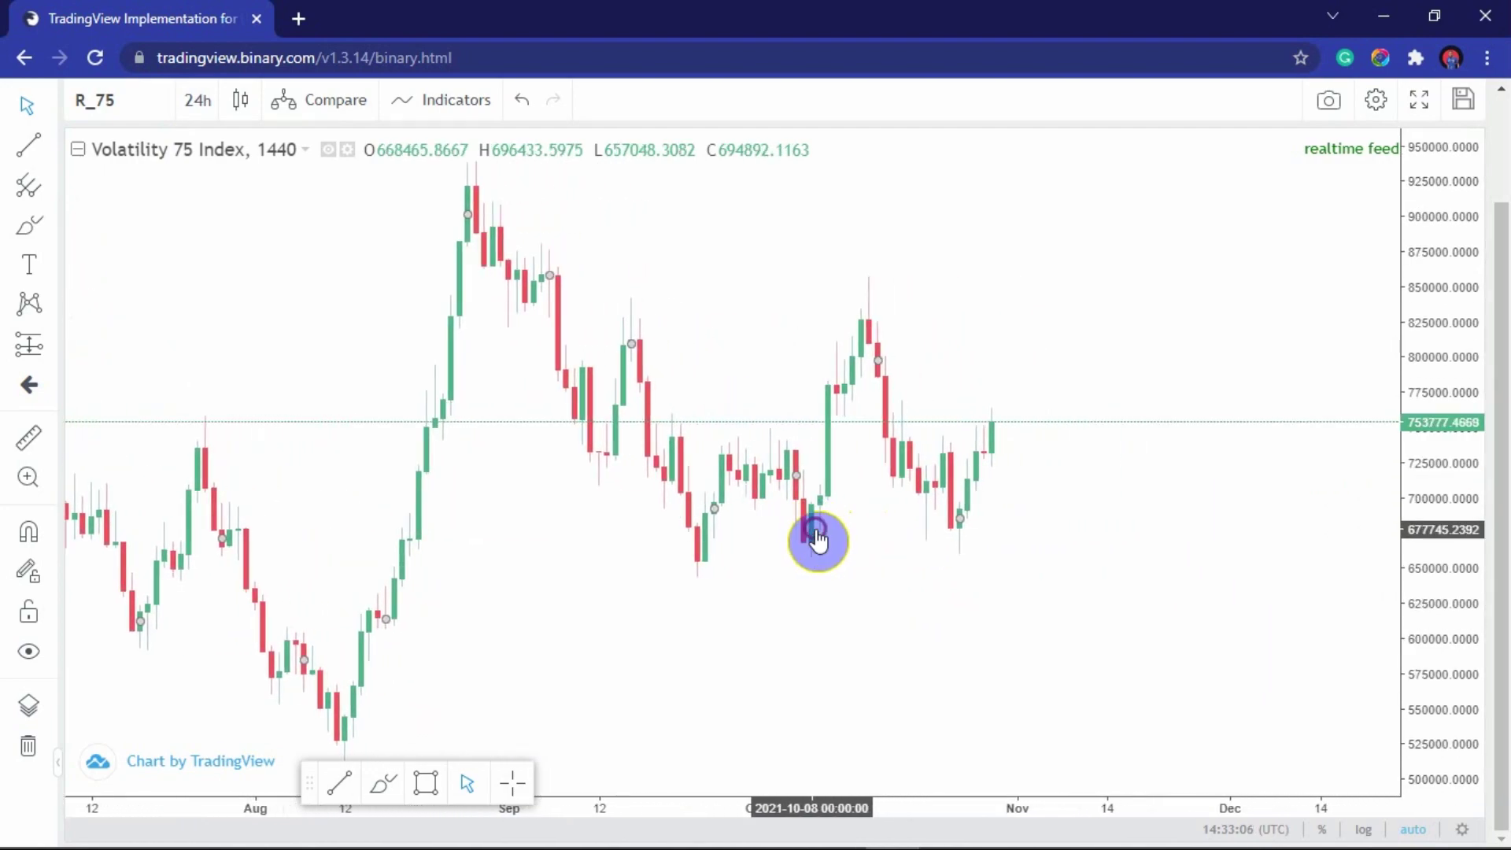
{"action": "left_click_drag", "start_coordinate": [843, 547], "coordinate": [960, 540]}
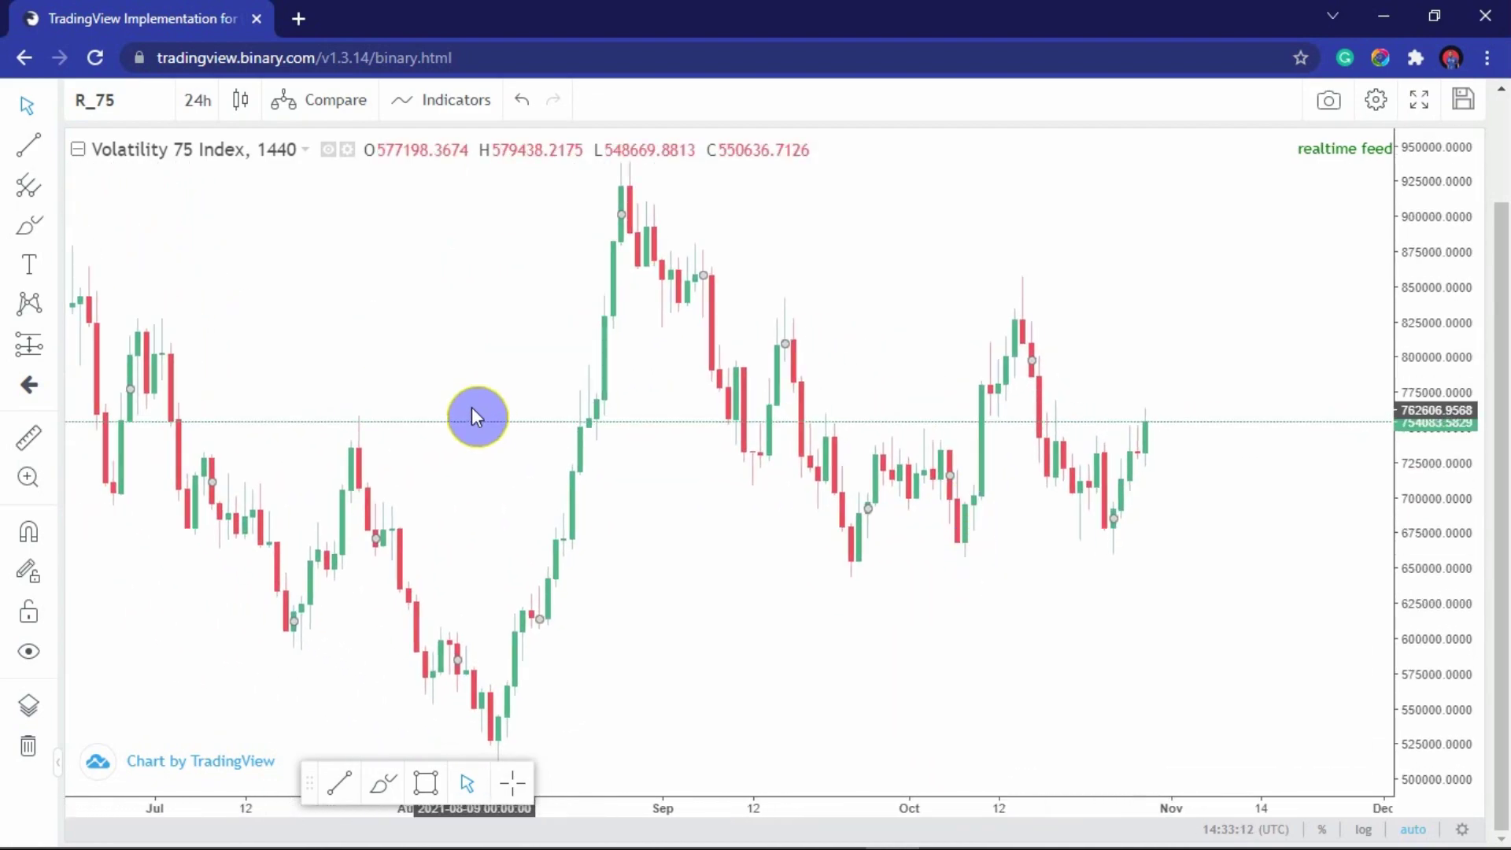
{"action": "left_click_drag", "start_coordinate": [864, 473], "coordinate": [674, 440]}
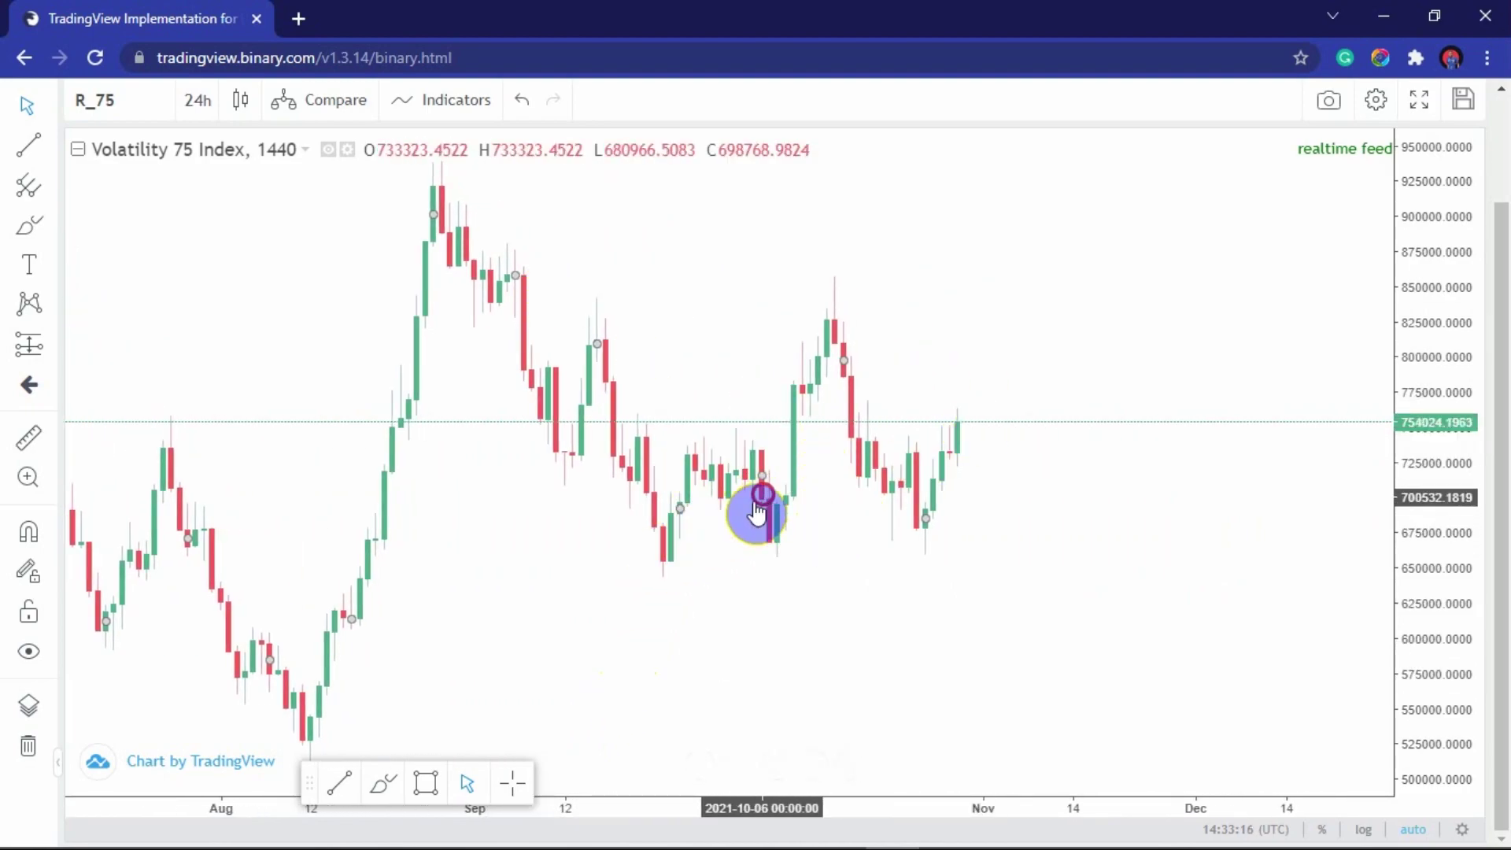
{"action": "left_click_drag", "start_coordinate": [756, 512], "coordinate": [658, 564]}
Draw a short trend line near the August top.
{"action": "left_click", "coordinate": [337, 785]}
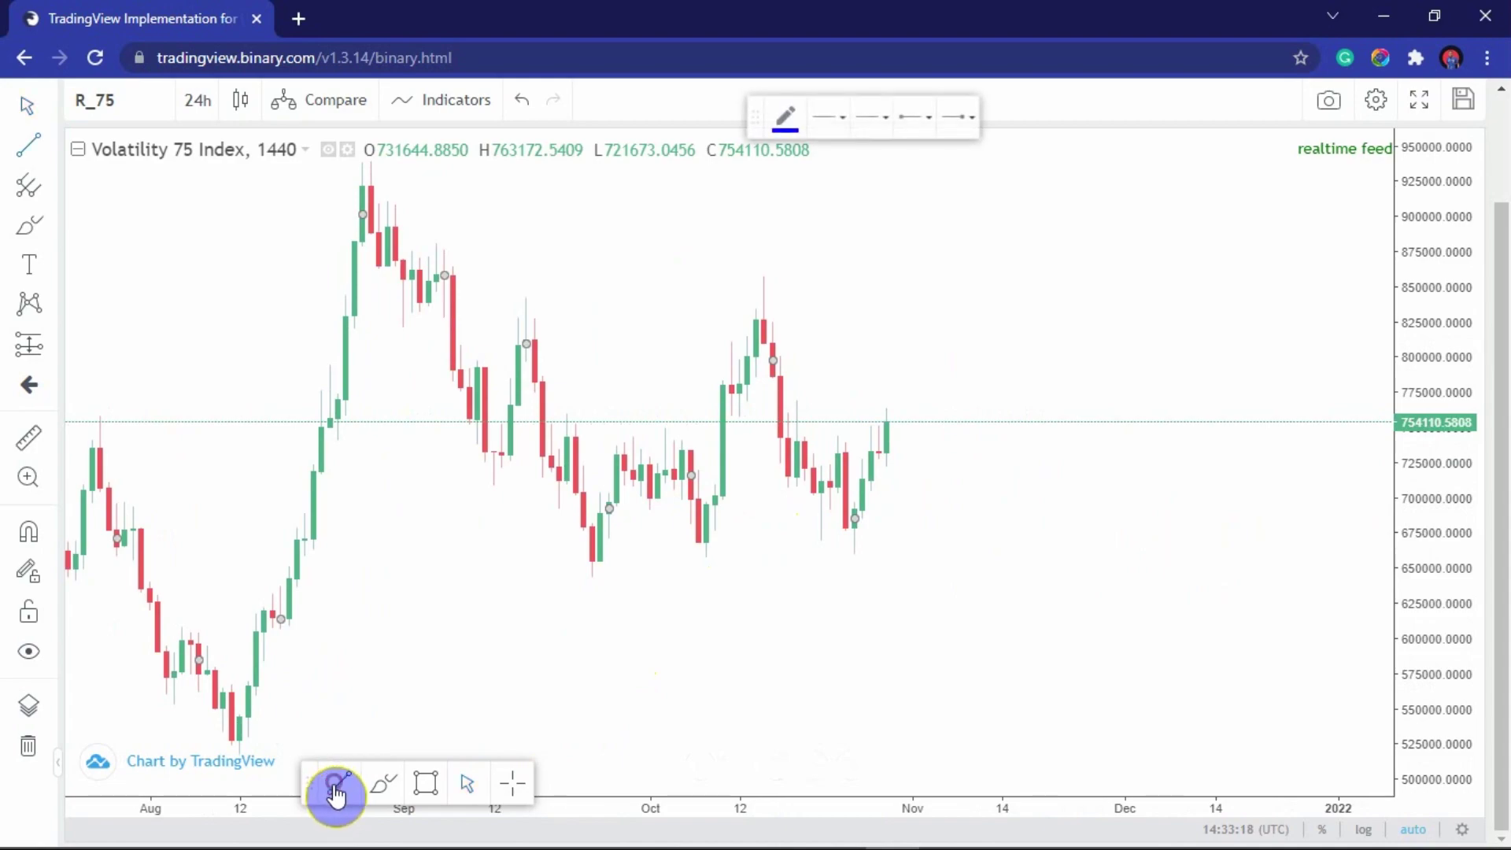
{"action": "left_click", "coordinate": [371, 179]}
{"action": "left_click", "coordinate": [402, 195]}
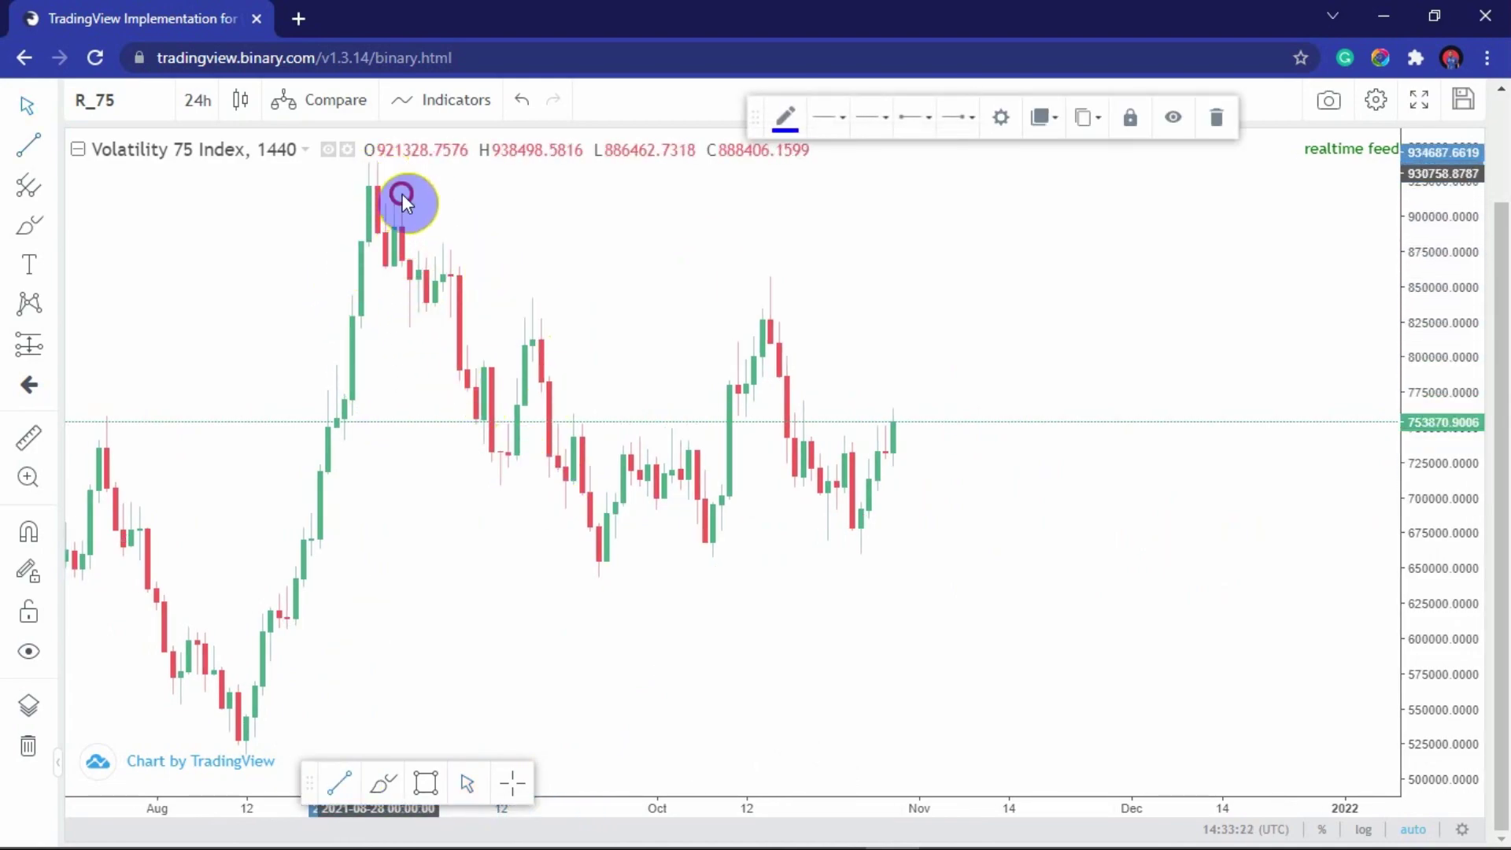
{"action": "left_click_drag", "start_coordinate": [399, 192], "coordinate": [439, 432]}
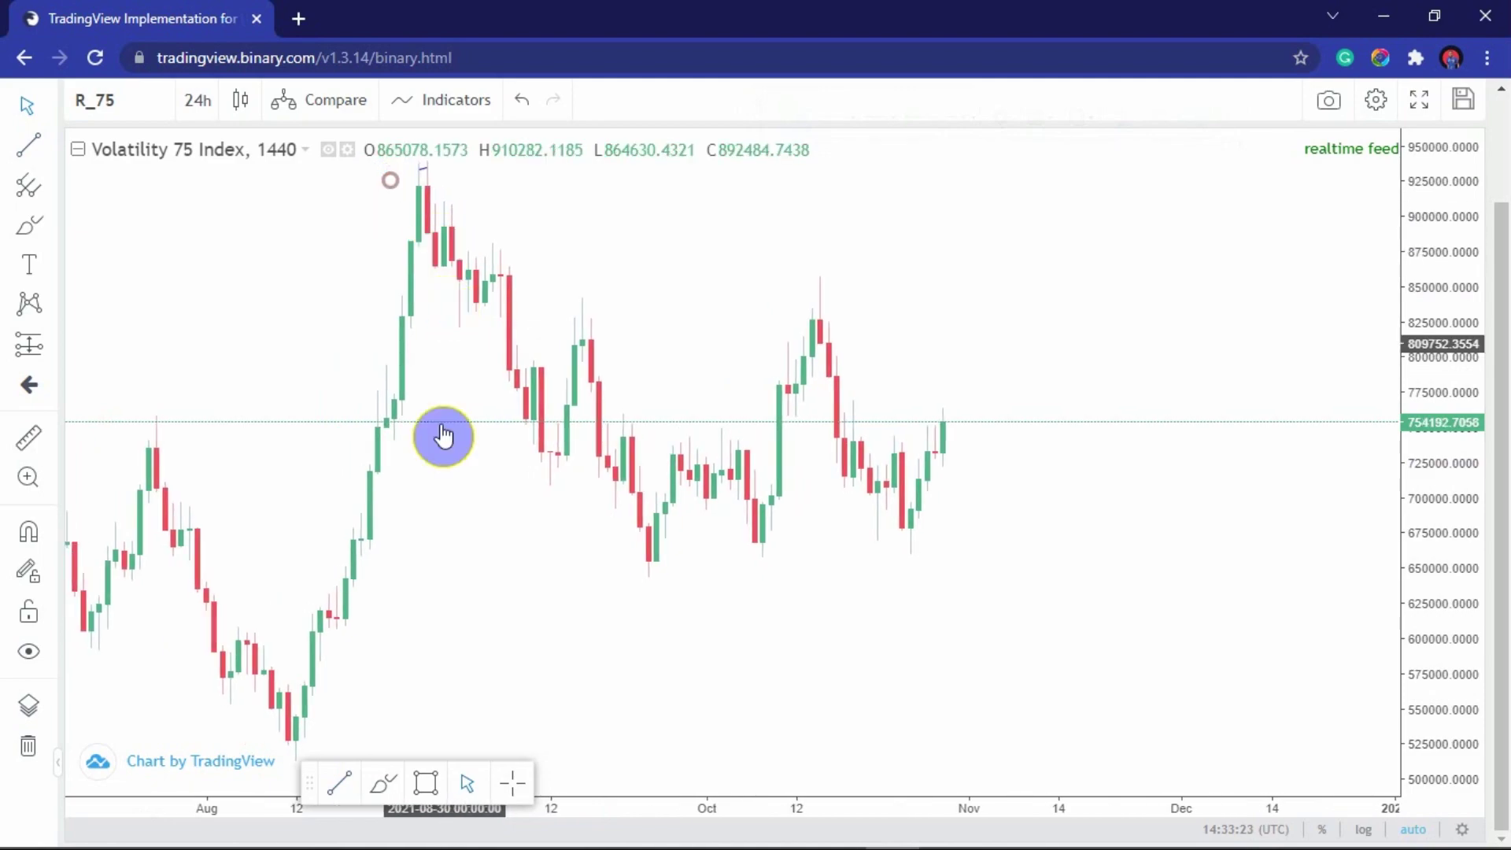
Draw a descending trendline from the late-August peak down to the October lows.
{"action": "left_click", "coordinate": [341, 785]}
{"action": "left_click", "coordinate": [428, 176]}
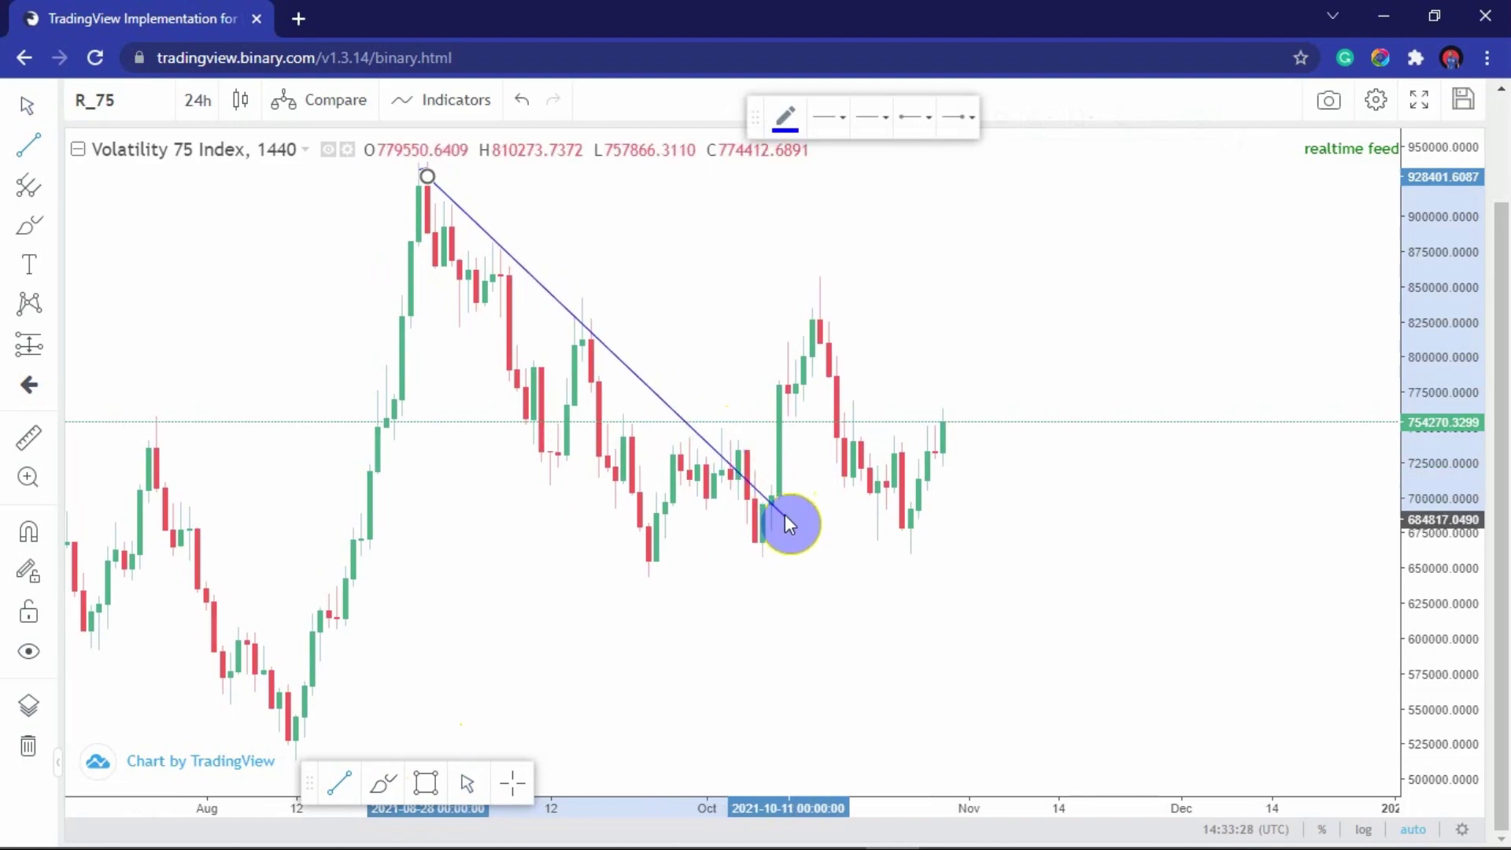
{"action": "left_click", "coordinate": [813, 500]}
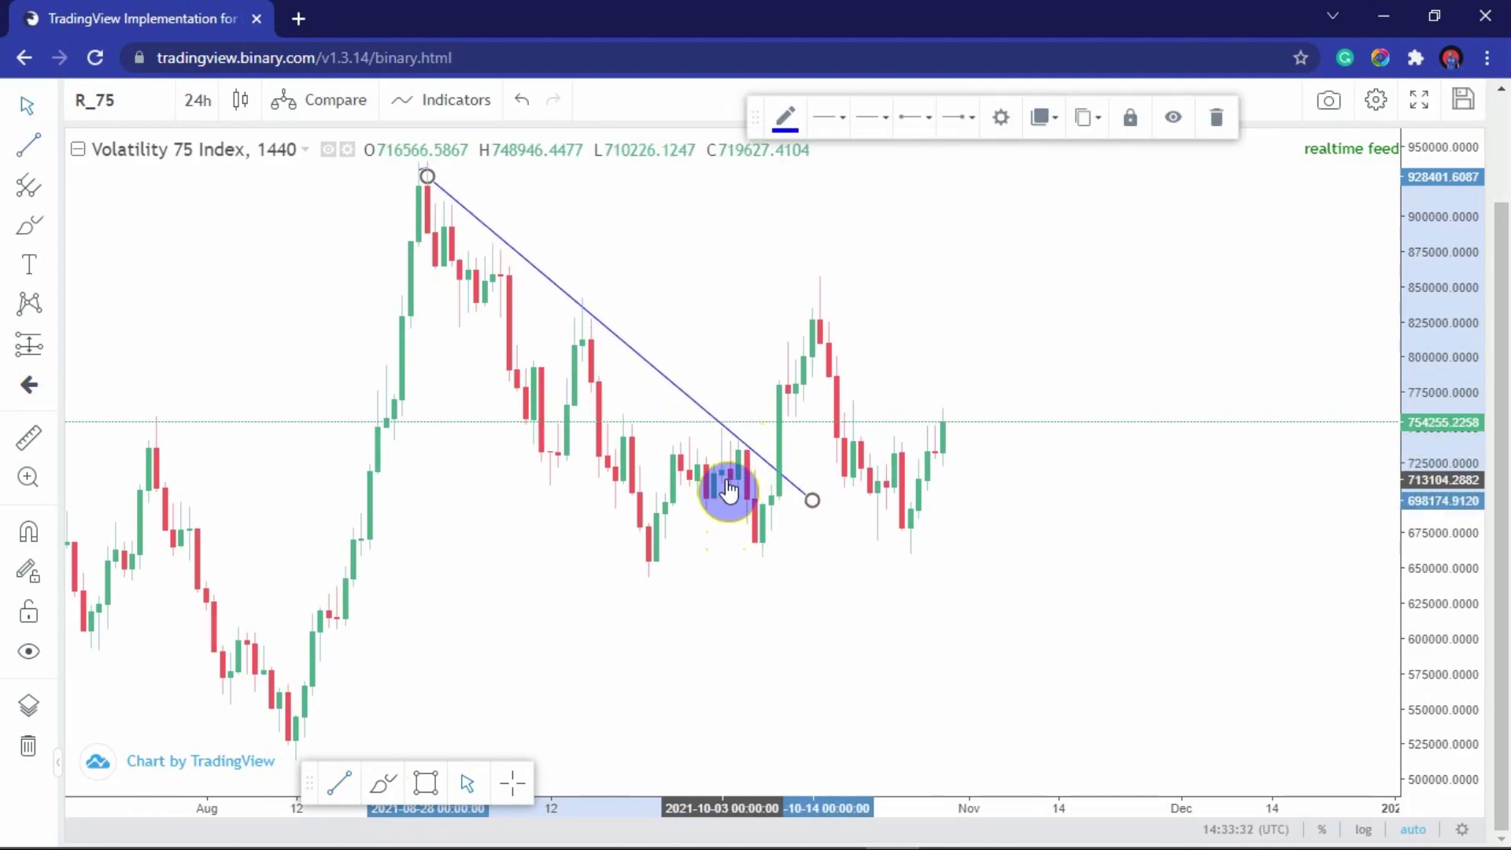
{"action": "left_click_drag", "start_coordinate": [725, 489], "coordinate": [673, 495]}
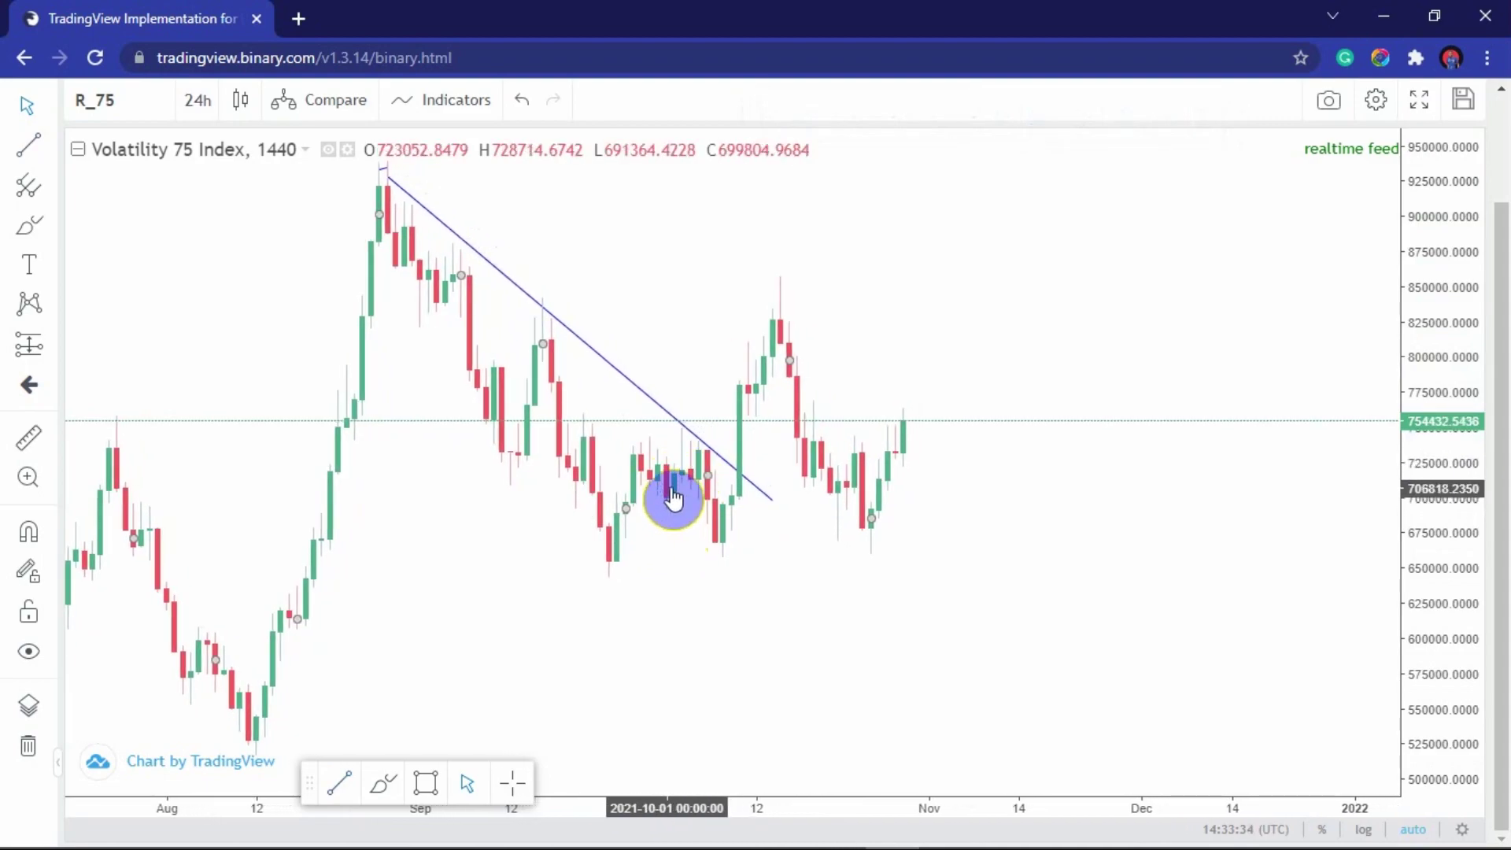
{"action": "left_click", "coordinate": [740, 482]}
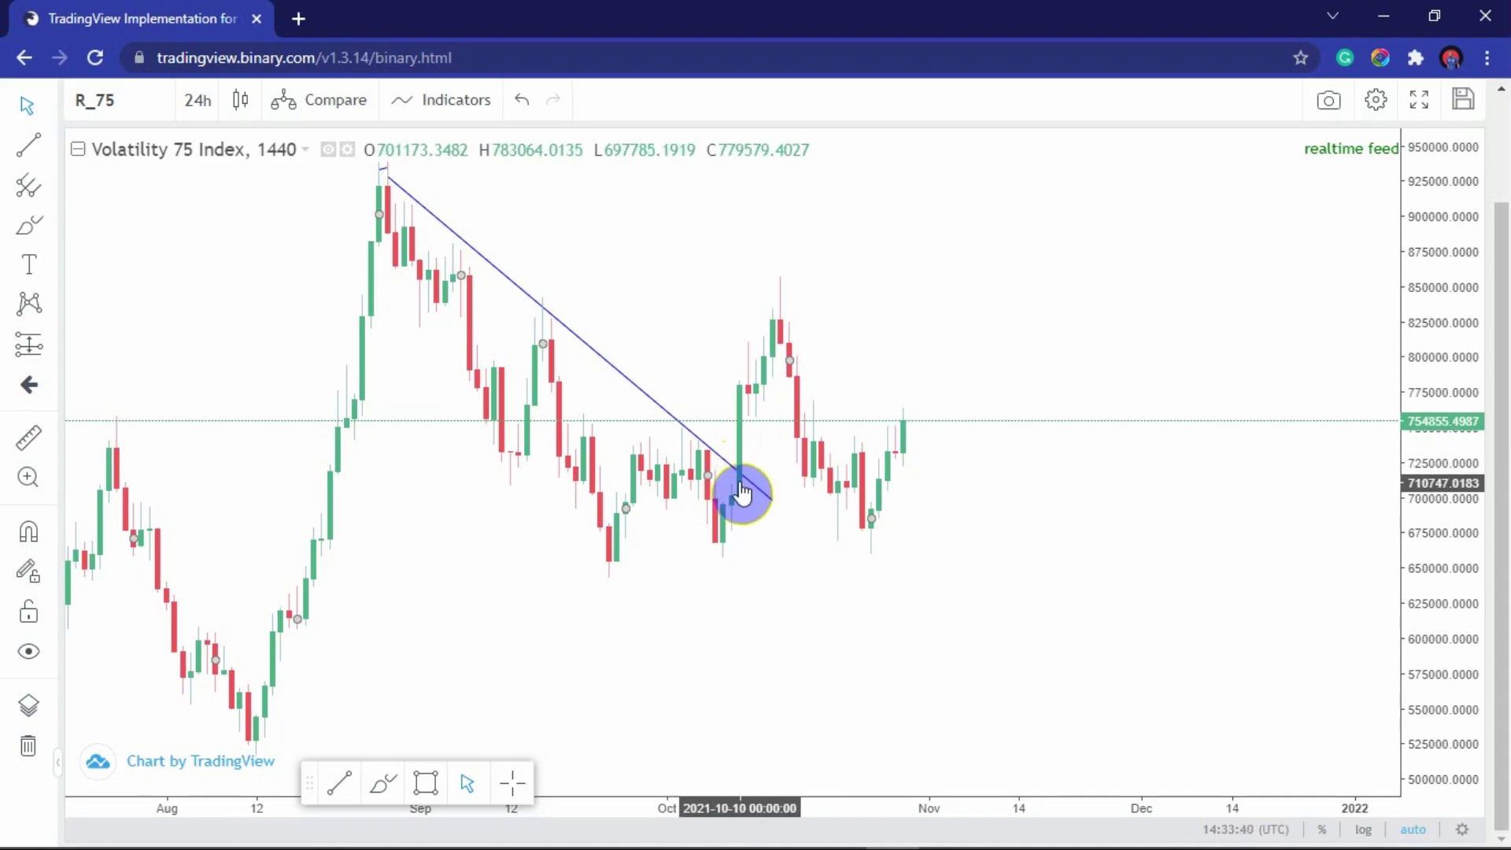
{"action": "mouse_move", "coordinate": [736, 492]}
{"action": "left_mouse_down"}
{"action": "mouse_move", "coordinate": [385, 533]}
{"action": "mouse_move", "coordinate": [658, 509]}
{"action": "mouse_move", "coordinate": [736, 471]}
{"action": "left_mouse_up"}
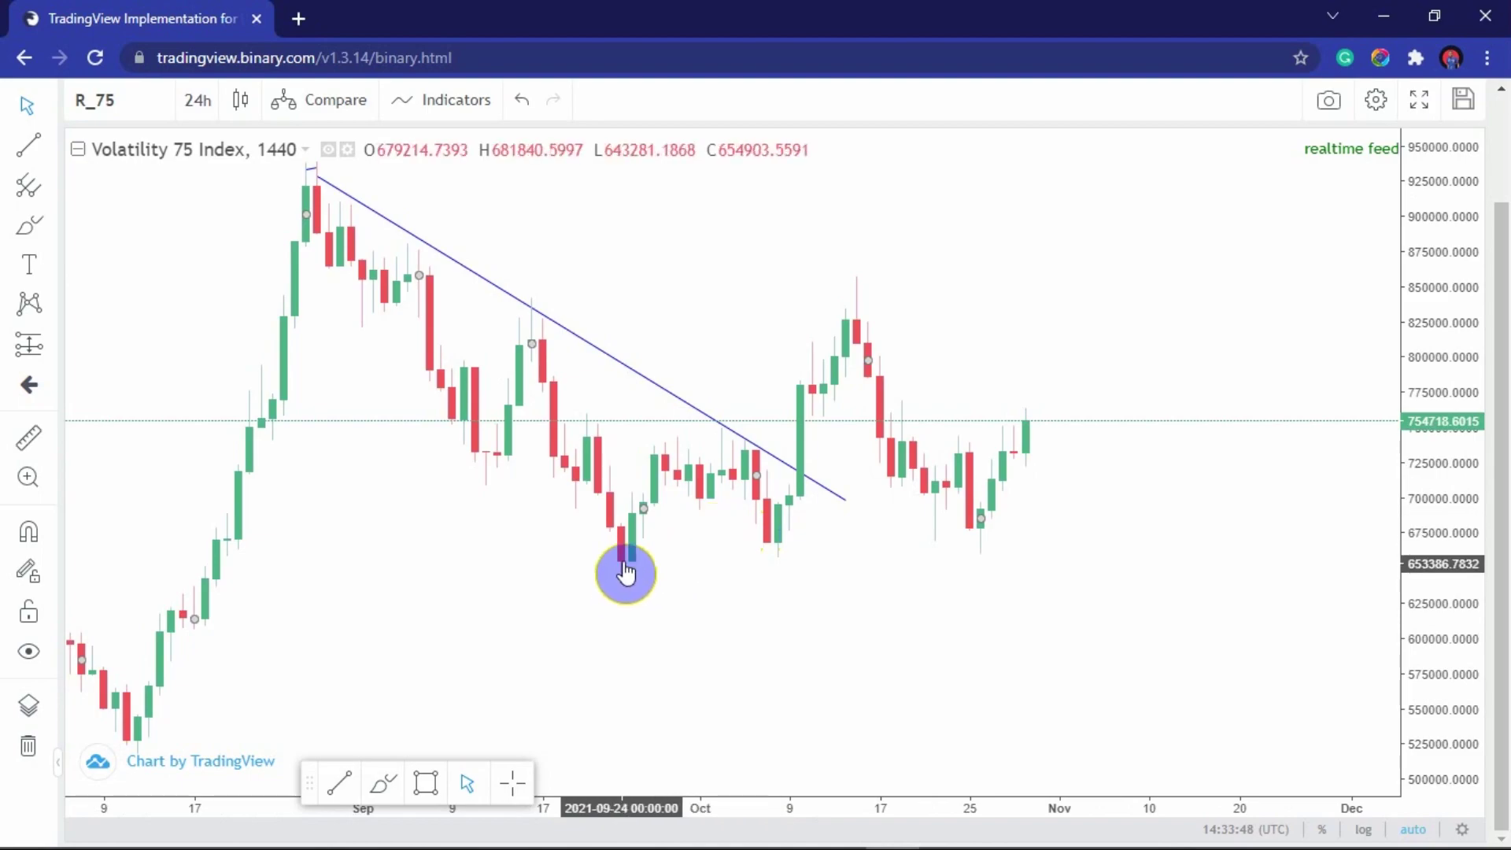
Underline the late-September low and circle the early-October low with the brush.
{"action": "left_click", "coordinate": [386, 795]}
{"action": "left_click_drag", "start_coordinate": [610, 560], "coordinate": [664, 569]}
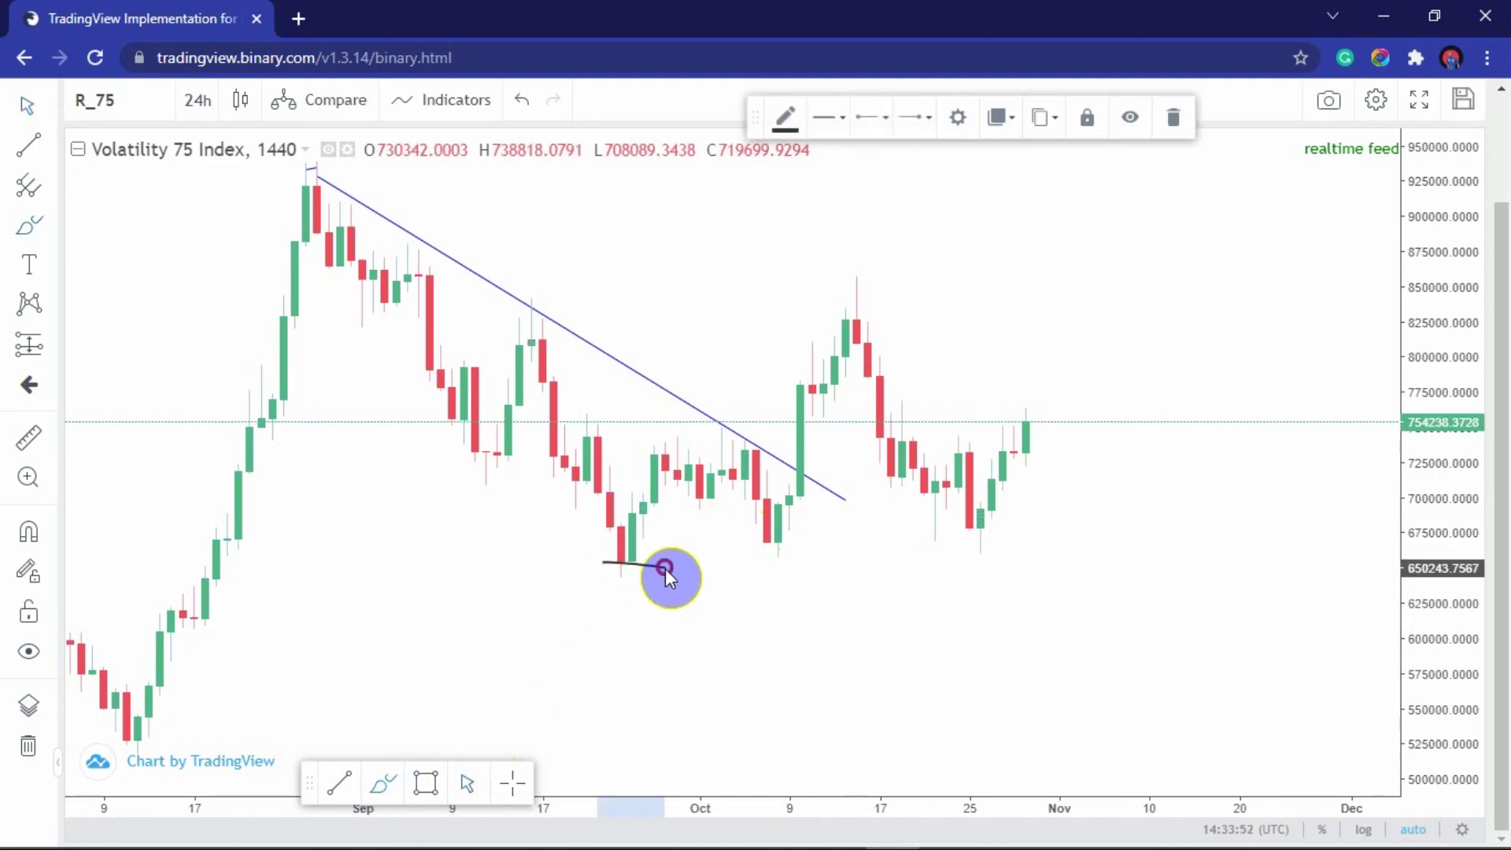
{"action": "mouse_move", "coordinate": [787, 535]}
{"action": "left_mouse_down"}
{"action": "mouse_move", "coordinate": [754, 559]}
{"action": "mouse_move", "coordinate": [789, 537]}
{"action": "left_mouse_up"}
Draw a rising support trendline from the late-September low past the early-October low.
{"action": "left_click", "coordinate": [338, 783]}
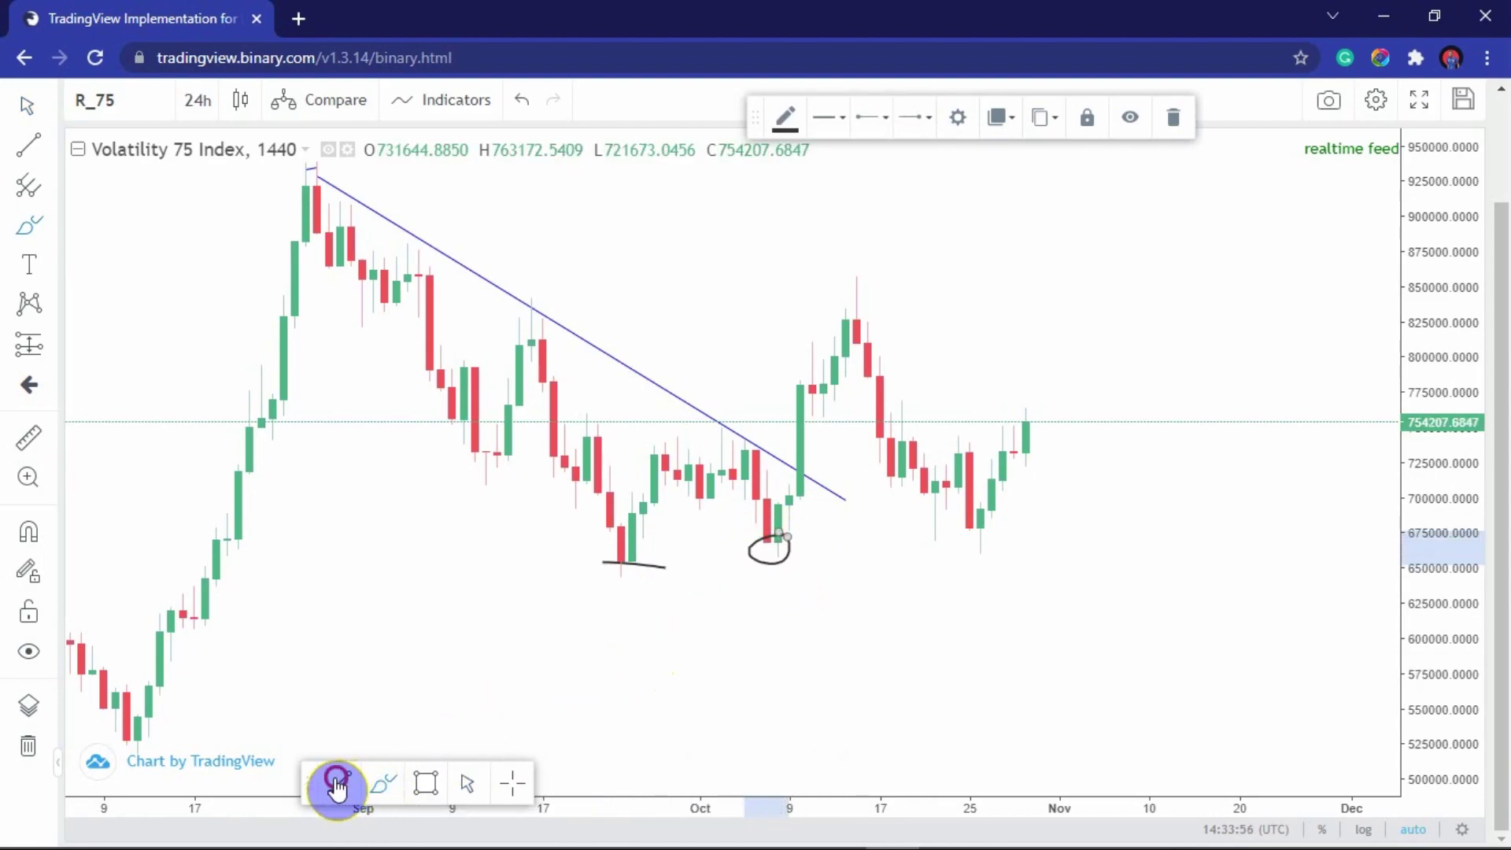
{"action": "left_click", "coordinate": [598, 569]}
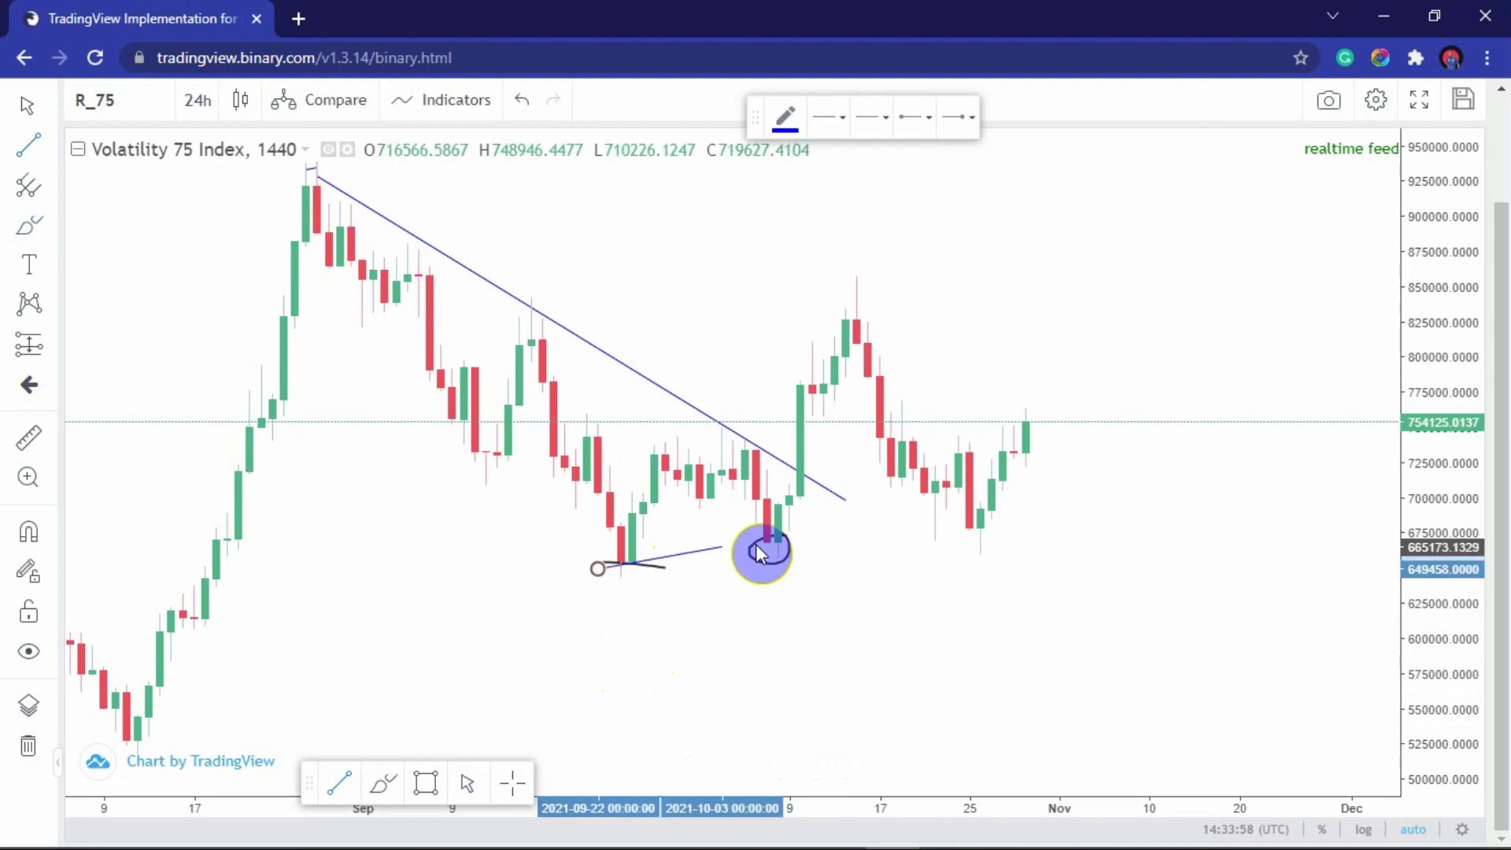
{"action": "left_click", "coordinate": [868, 531]}
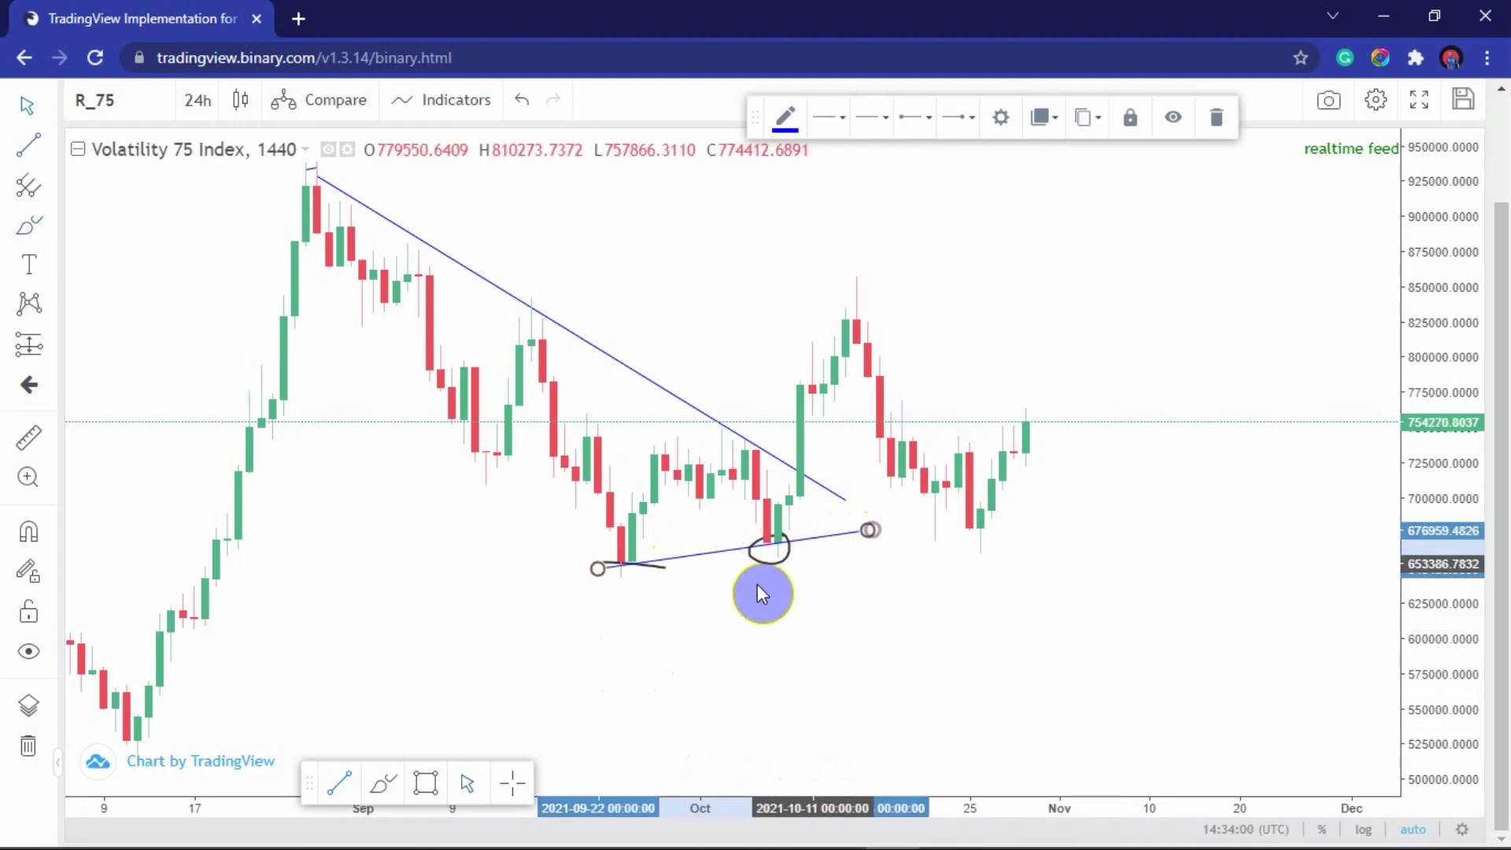
{"action": "left_click", "coordinate": [653, 630]}
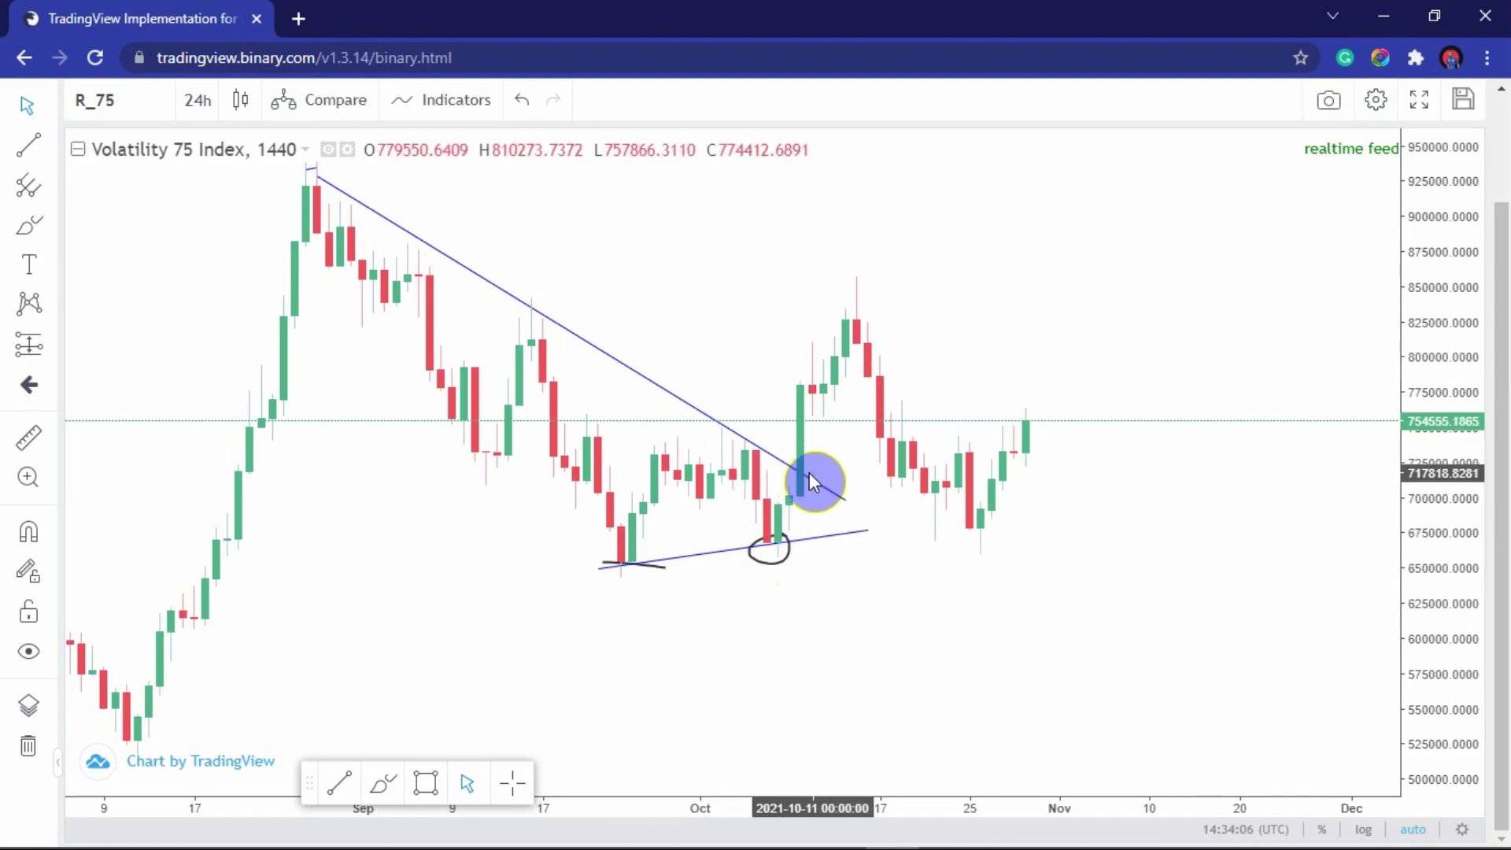
{"action": "left_click_drag", "start_coordinate": [807, 500], "coordinate": [634, 541]}
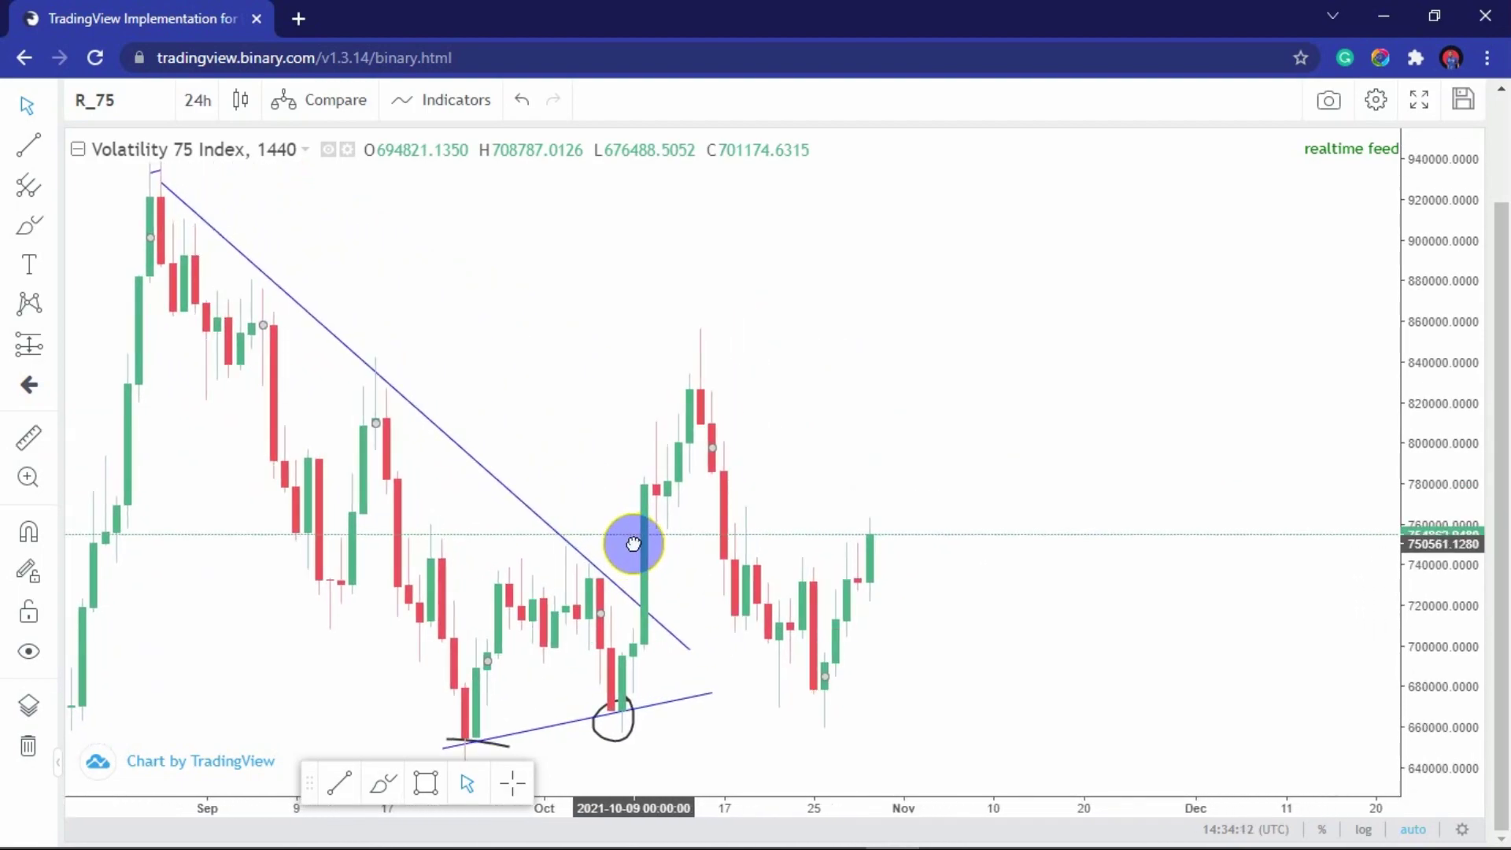
{"action": "left_click_drag", "start_coordinate": [633, 543], "coordinate": [631, 545]}
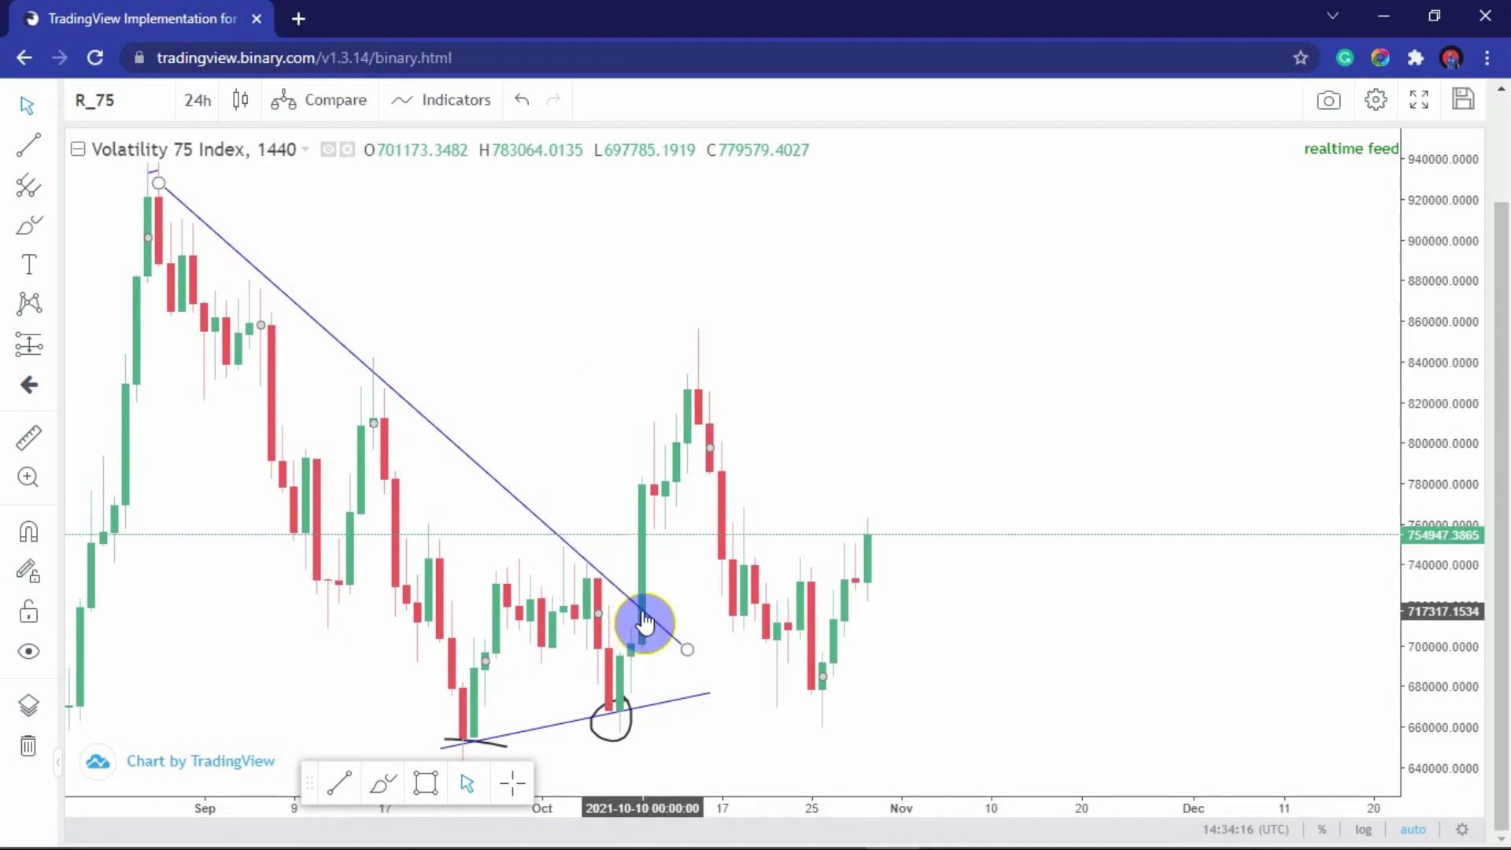
Handwrite an 'F' and an underlined 'T' note in the chart's empty upper-right area.
{"action": "left_click", "coordinate": [385, 787]}
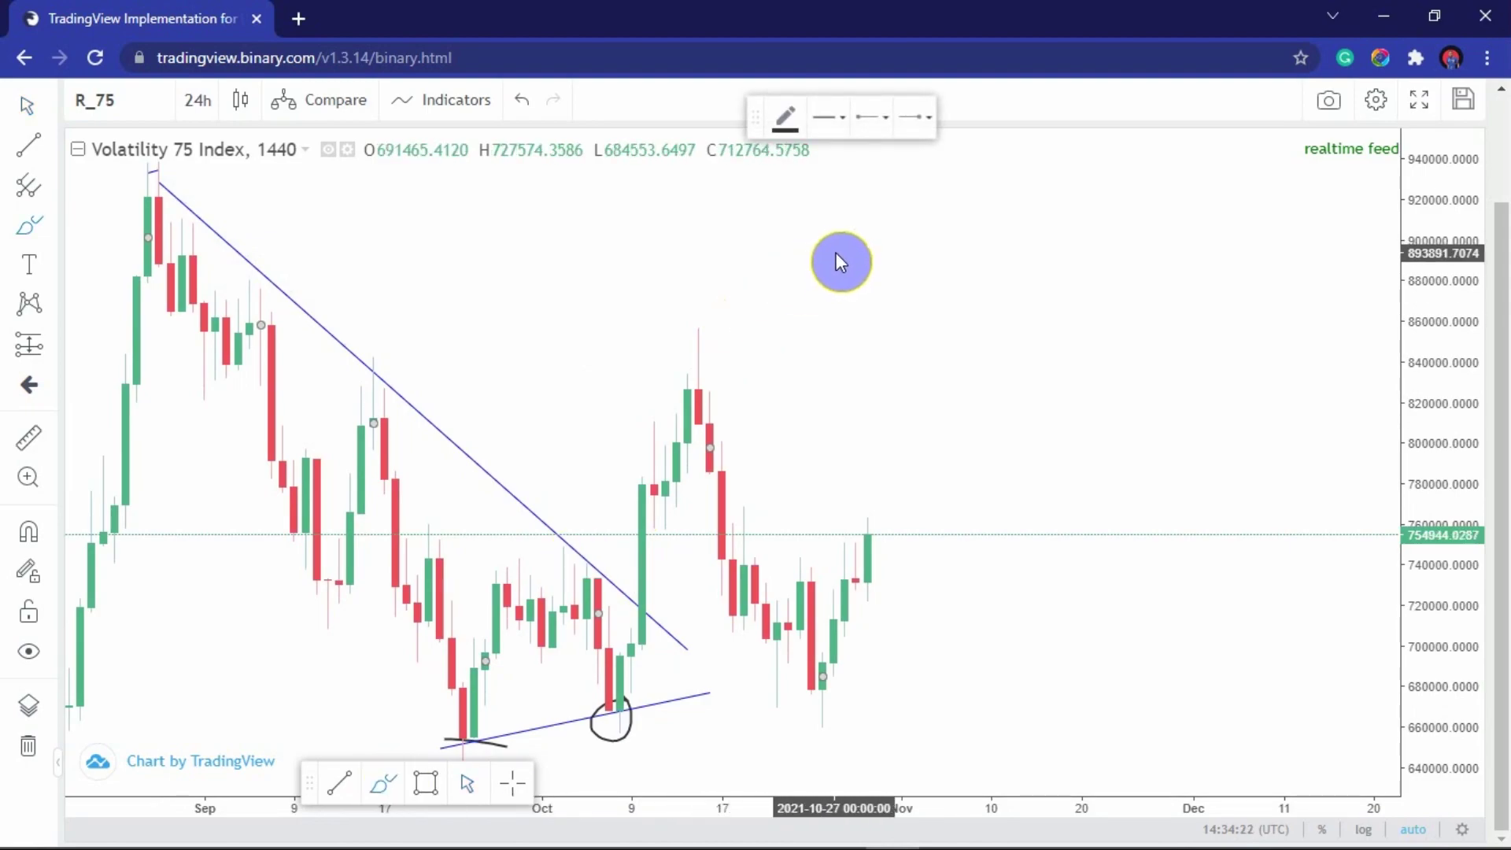
{"action": "left_click_drag", "start_coordinate": [855, 250], "coordinate": [851, 210]}
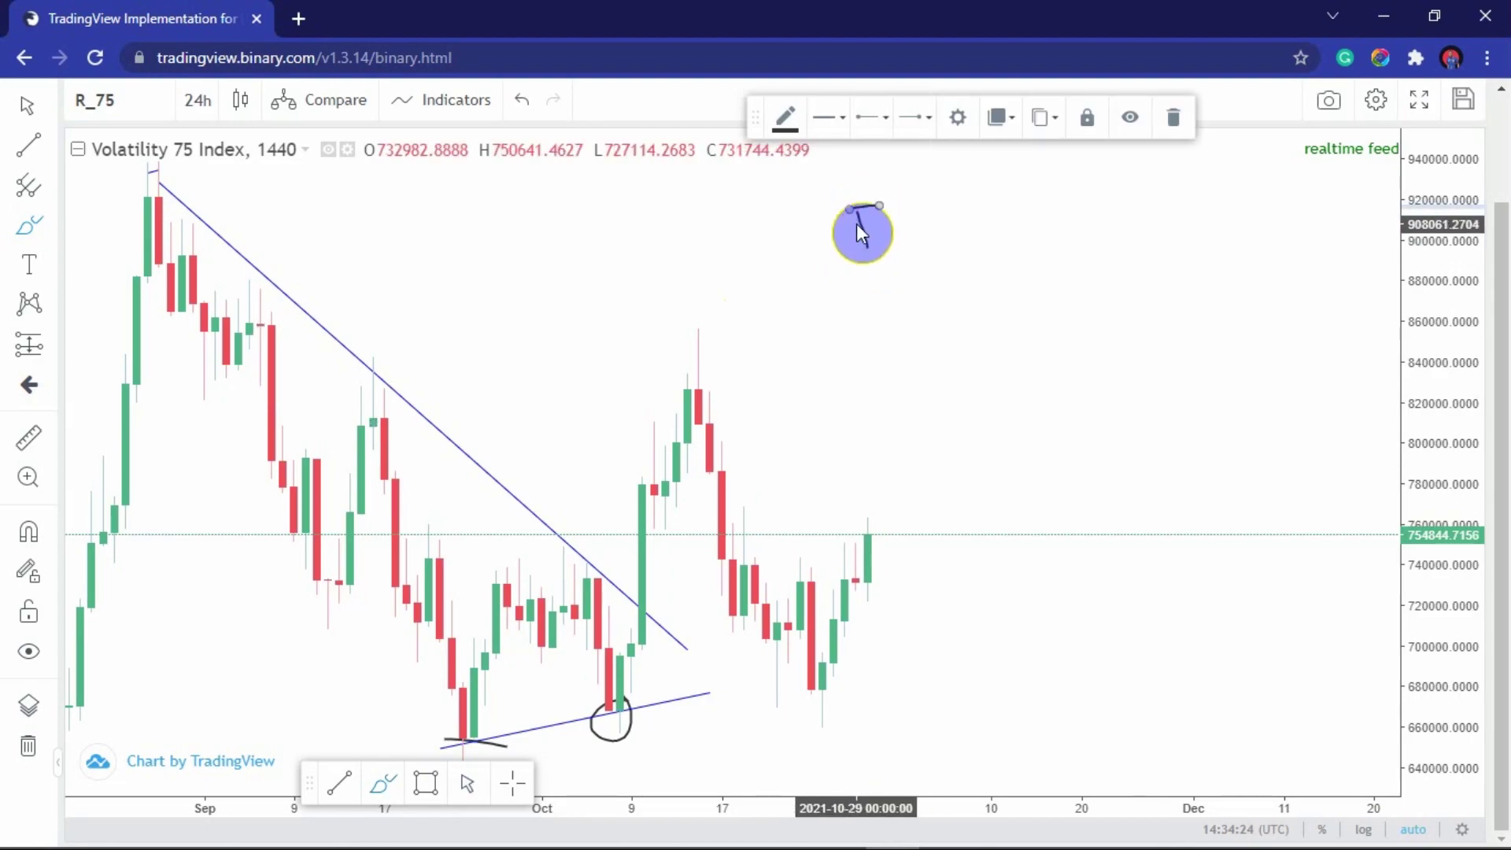
{"action": "mouse_move", "coordinate": [949, 197]}
{"action": "left_mouse_down"}
{"action": "mouse_move", "coordinate": [979, 193]}
{"action": "mouse_move", "coordinate": [980, 229]}
{"action": "left_mouse_up"}
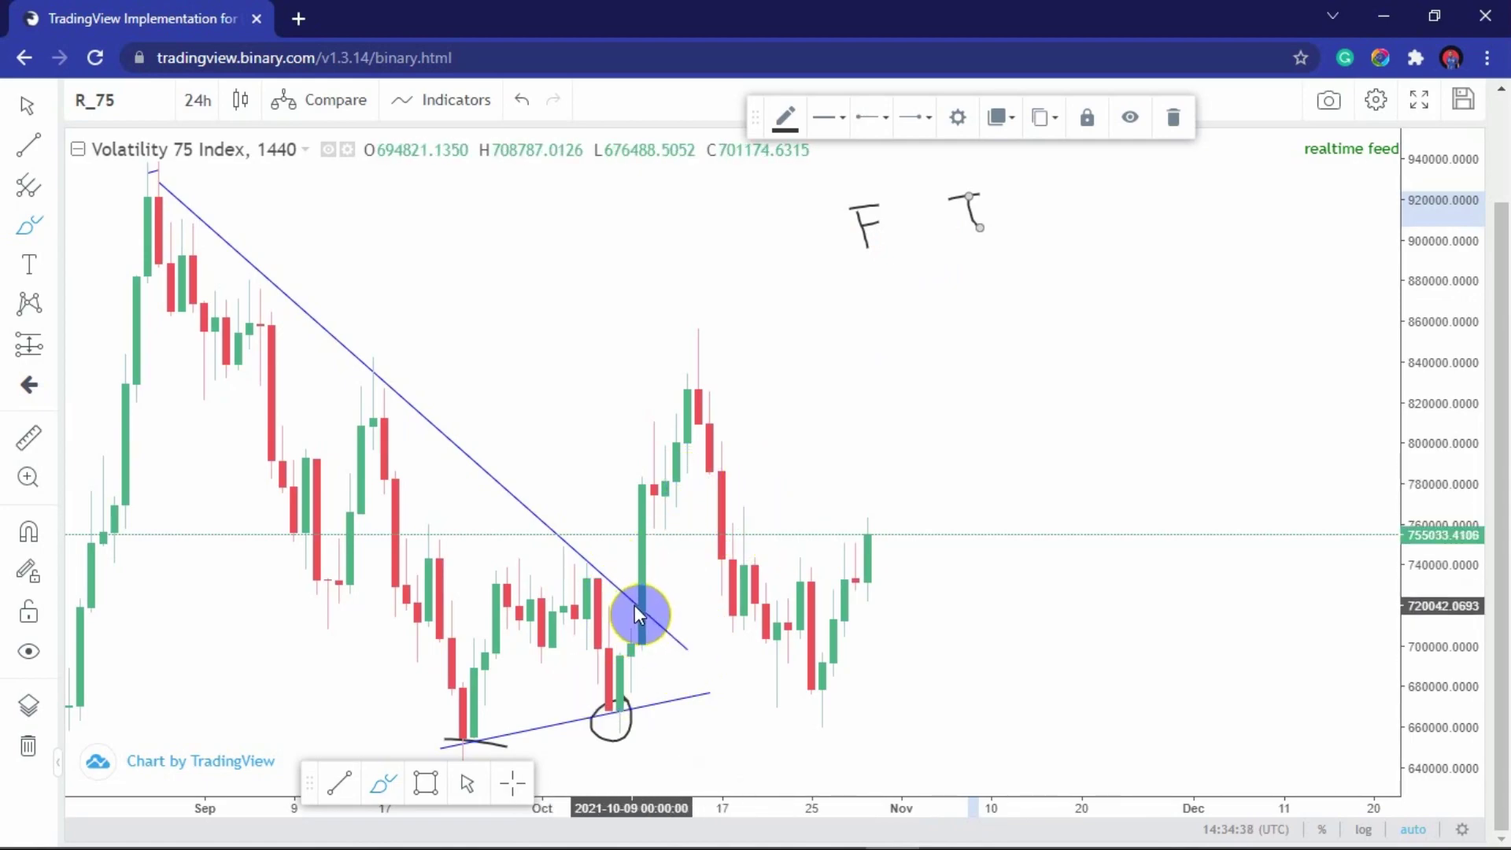
{"action": "mouse_move", "coordinate": [994, 250]}
{"action": "left_mouse_down"}
{"action": "mouse_move", "coordinate": [1003, 299]}
{"action": "mouse_move", "coordinate": [1014, 266]}
{"action": "mouse_move", "coordinate": [1025, 279]}
{"action": "mouse_move", "coordinate": [1045, 247]}
{"action": "mouse_move", "coordinate": [1076, 276]}
{"action": "mouse_move", "coordinate": [974, 293]}
{"action": "mouse_move", "coordinate": [1071, 220]}
{"action": "left_mouse_up"}
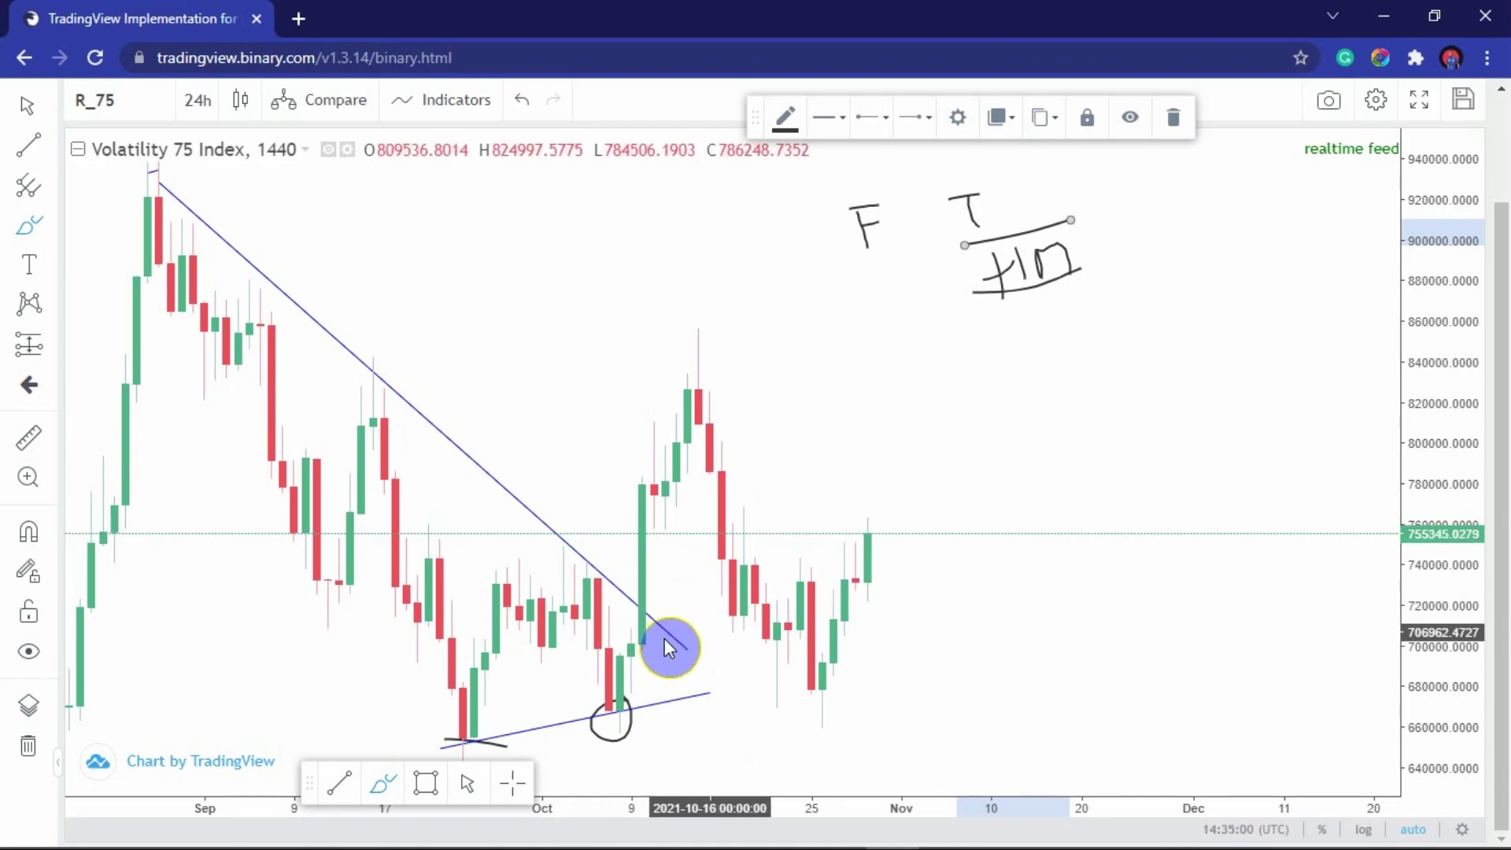
{"action": "left_click_drag", "start_coordinate": [1456, 332], "coordinate": [1454, 391]}
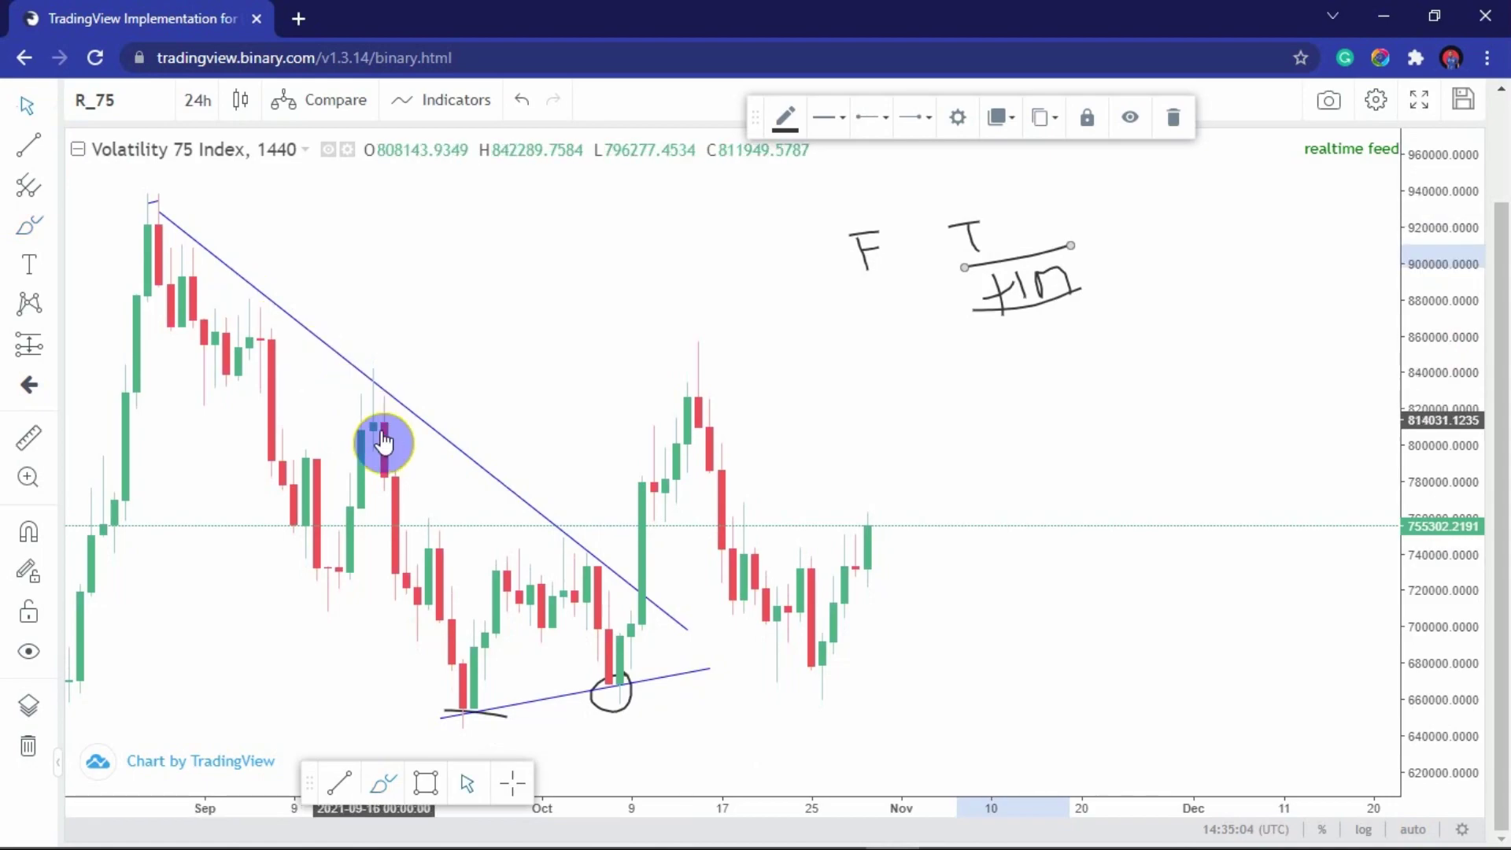
{"action": "left_click_drag", "start_coordinate": [381, 438], "coordinate": [404, 388]}
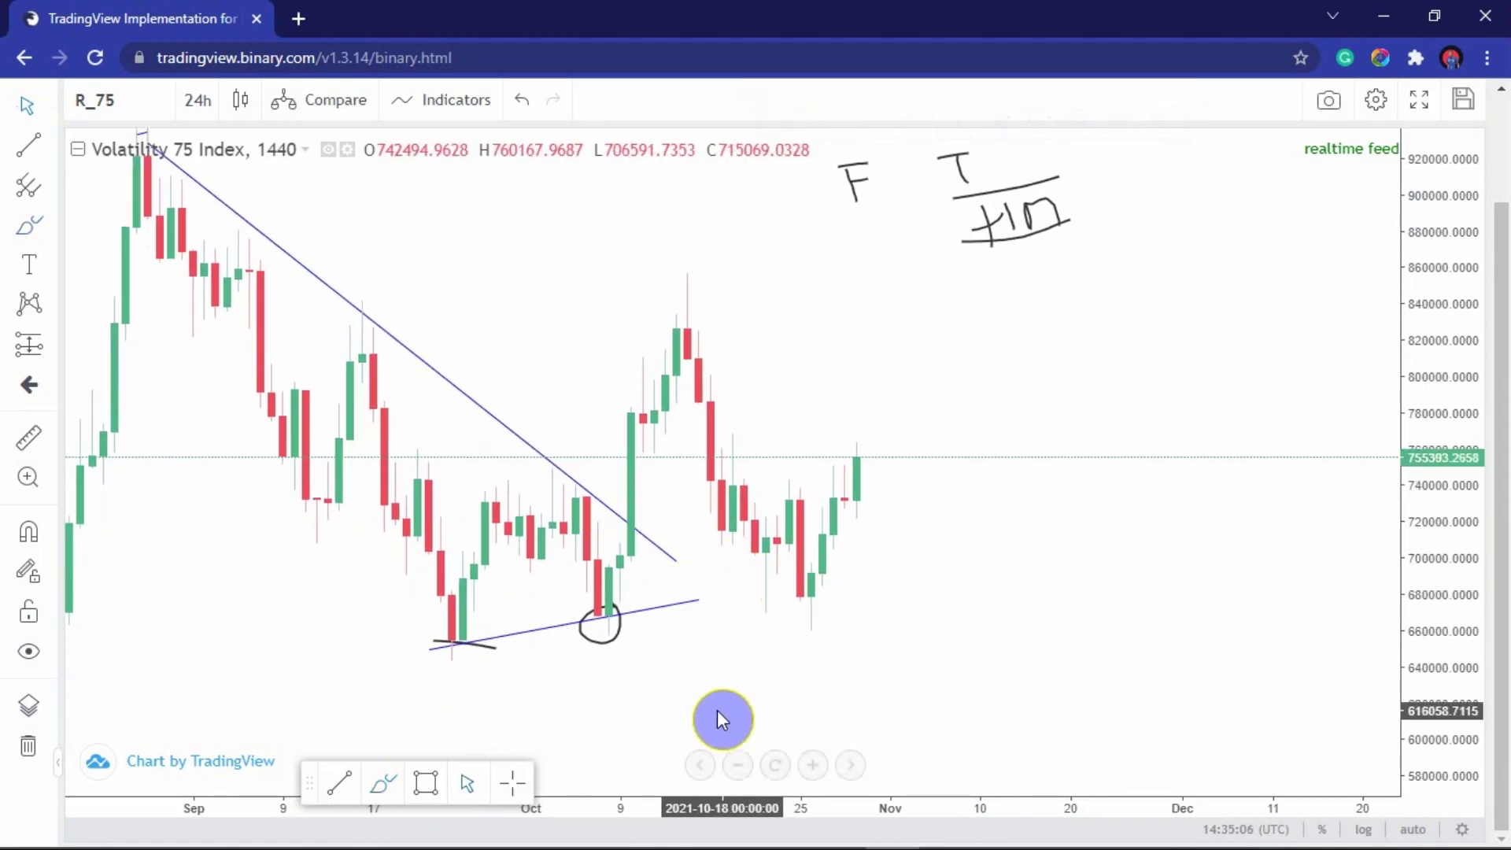
Draw a support rectangle from the September low to late October, moved onto the candle lows.
{"action": "left_click", "coordinate": [425, 783]}
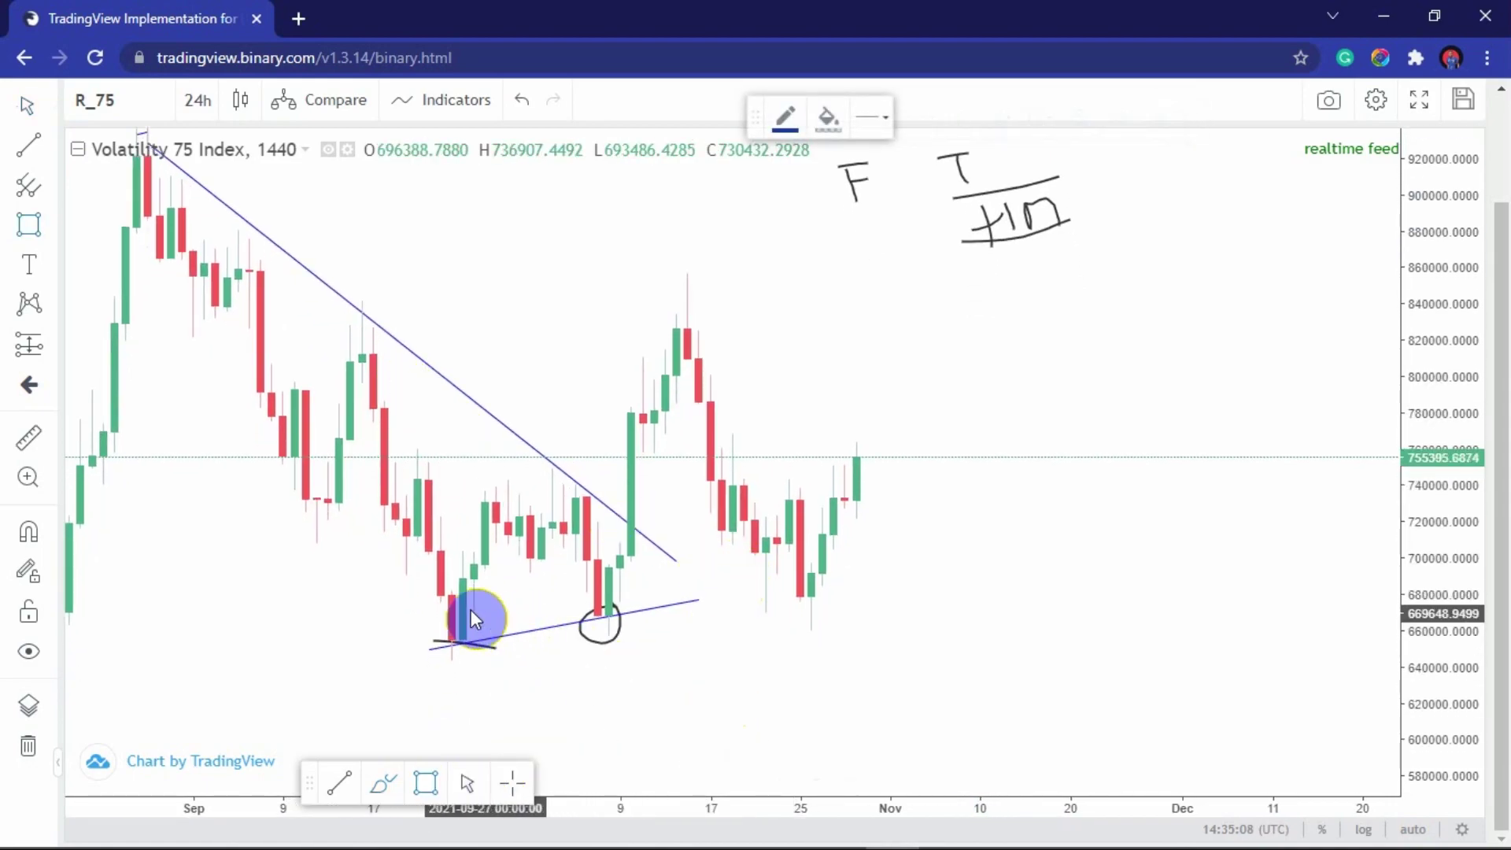
{"action": "left_click", "coordinate": [415, 606]}
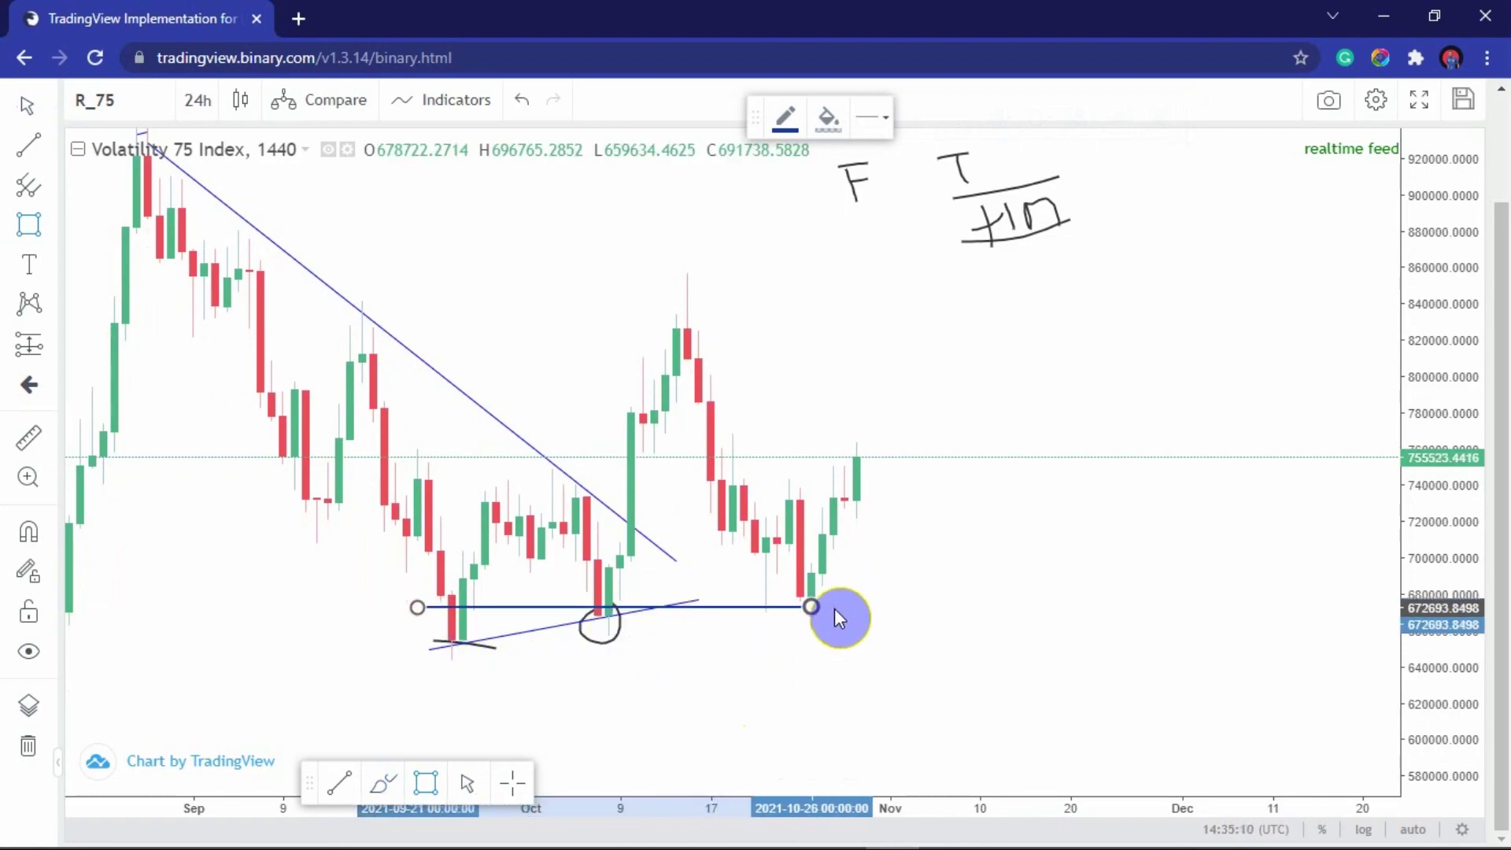
{"action": "left_click", "coordinate": [944, 629]}
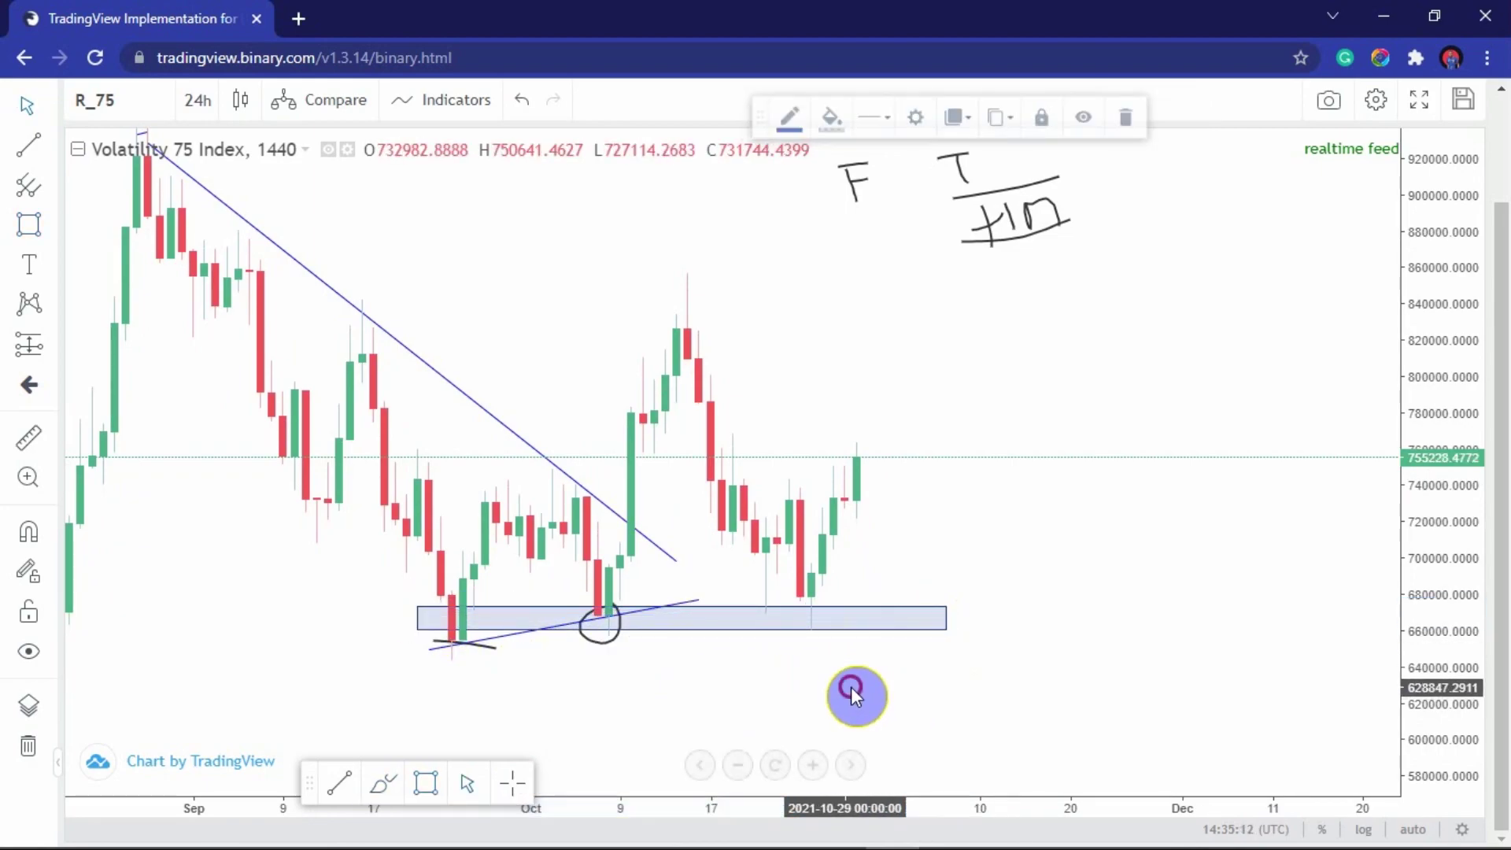
{"action": "mouse_move", "coordinate": [810, 614]}
{"action": "left_mouse_down"}
{"action": "mouse_move", "coordinate": [811, 640]}
{"action": "mouse_move", "coordinate": [776, 660]}
{"action": "mouse_move", "coordinate": [685, 641]}
{"action": "mouse_move", "coordinate": [901, 641]}
{"action": "left_mouse_up"}
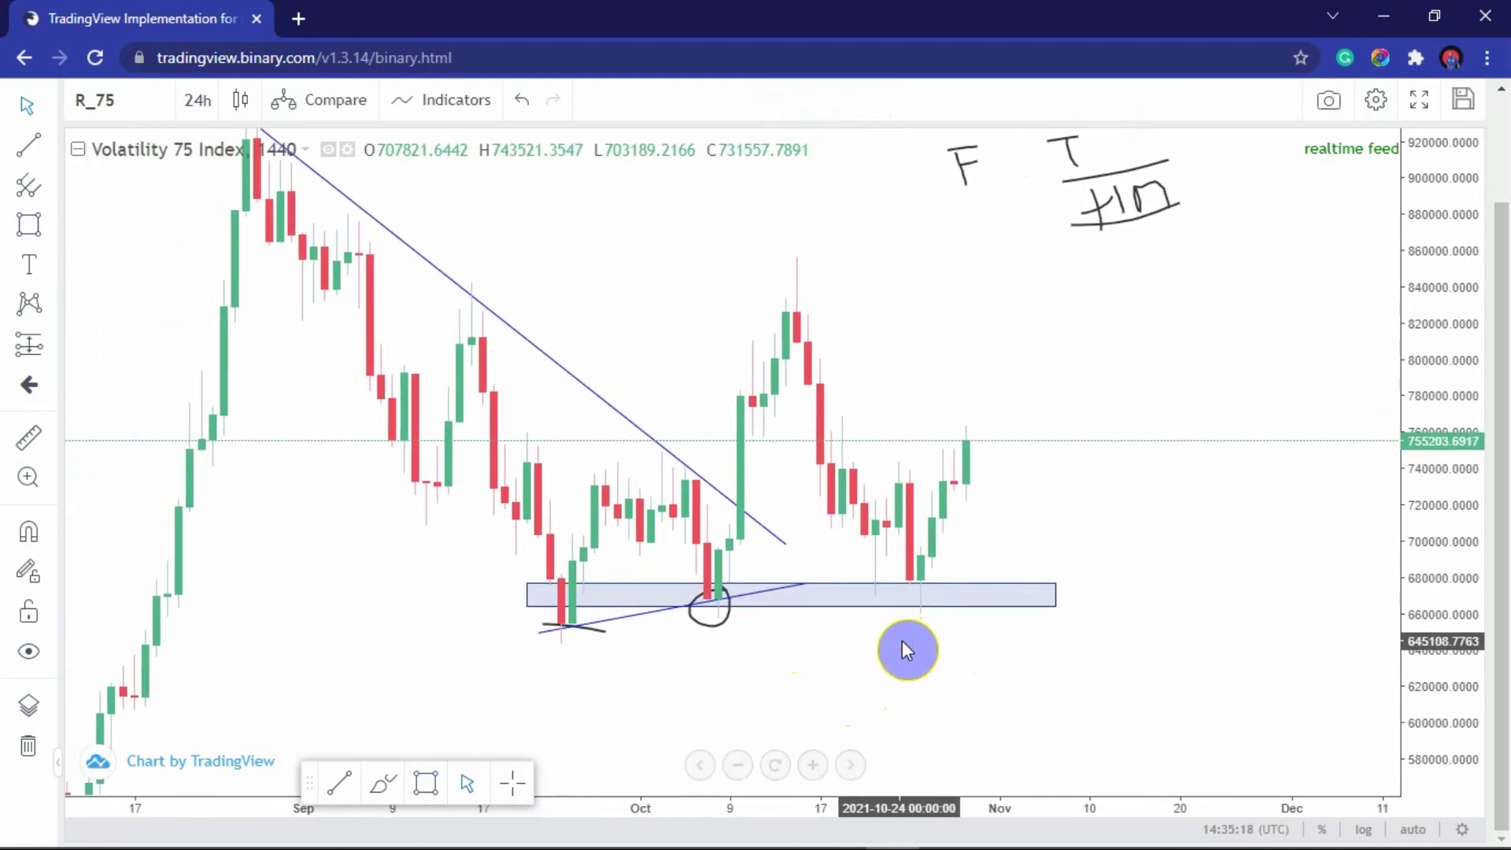
{"action": "left_click", "coordinate": [706, 596]}
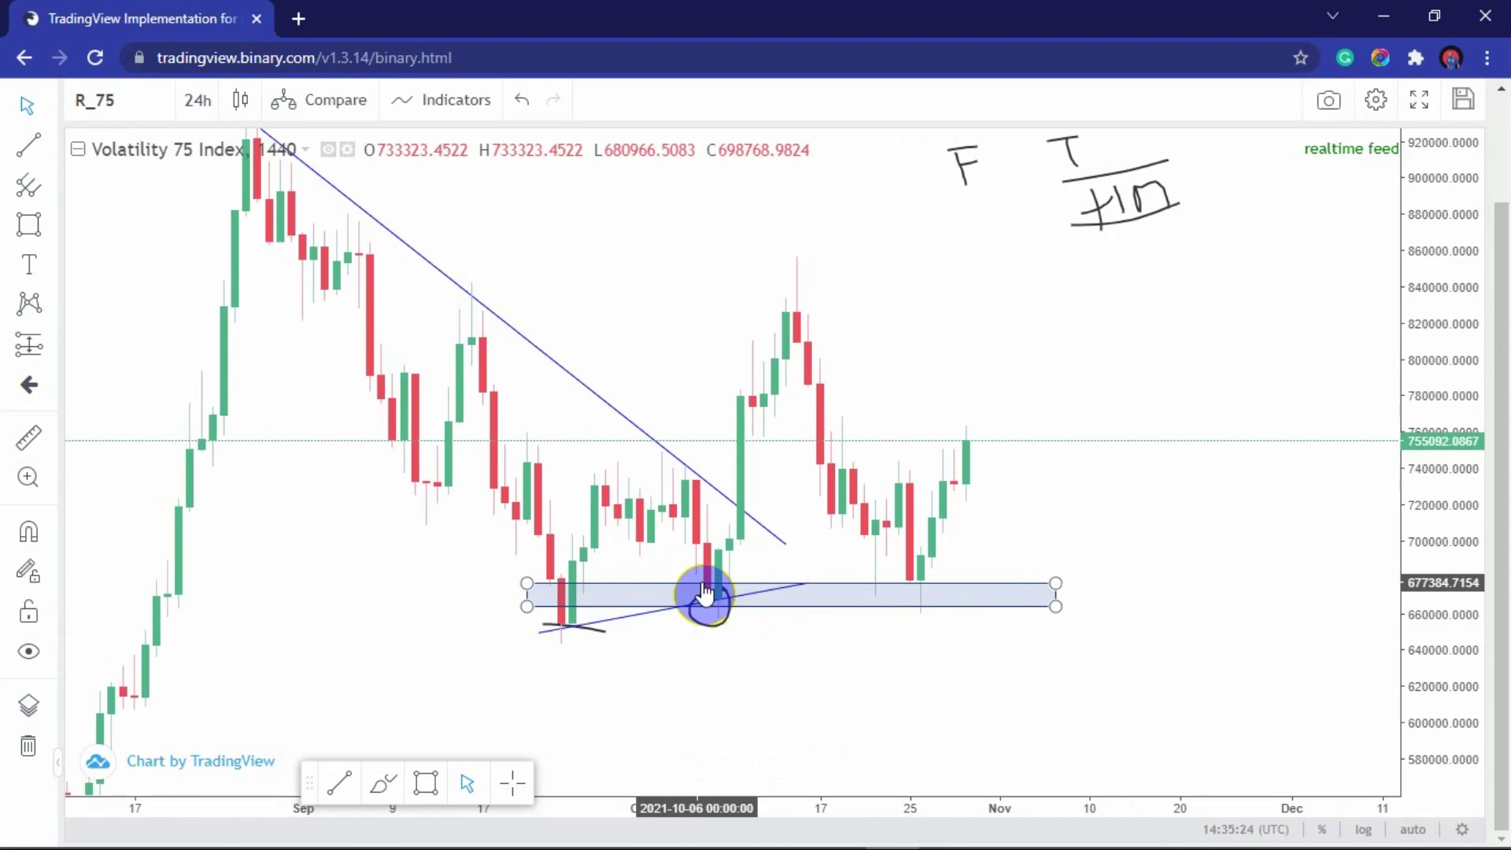
{"action": "left_click_drag", "start_coordinate": [884, 551], "coordinate": [708, 574]}
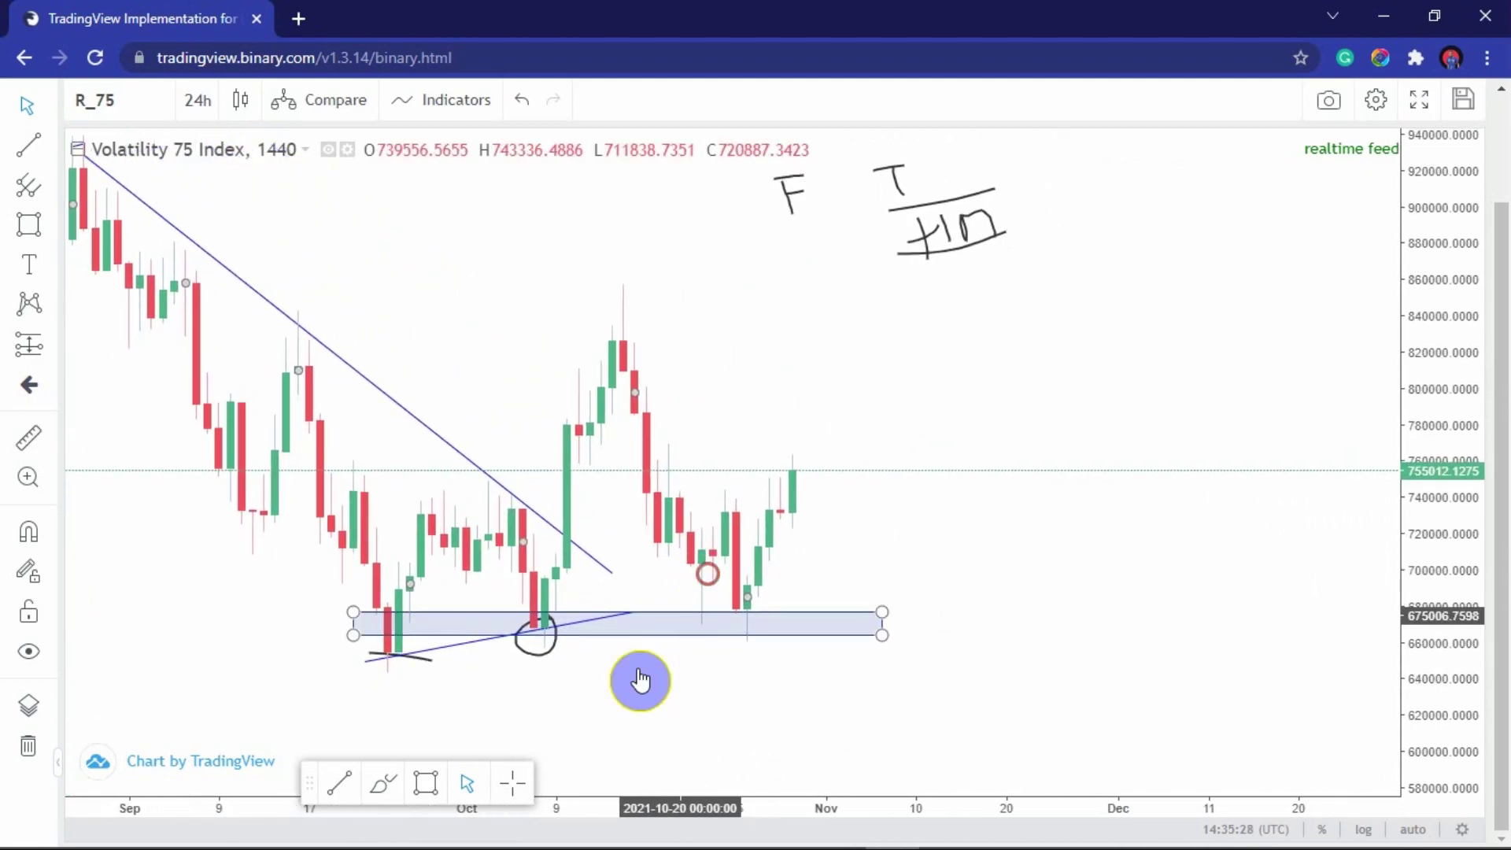
{"action": "left_click", "coordinate": [425, 783]}
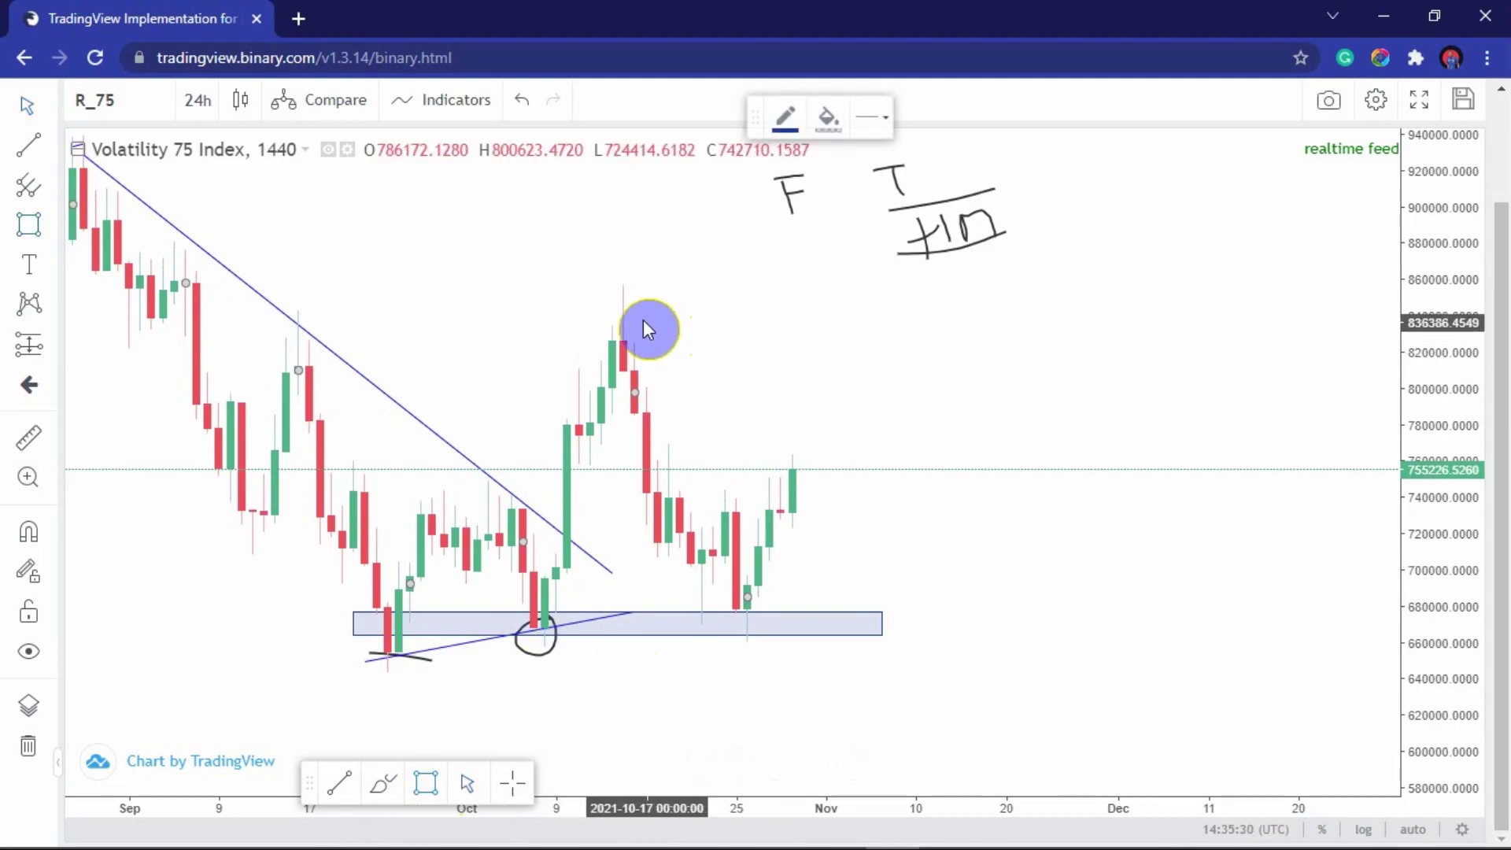
Draw a resistance box at the October high and a rising projection line from the latest candle.
{"action": "left_click_drag", "start_coordinate": [590, 336], "coordinate": [938, 363]}
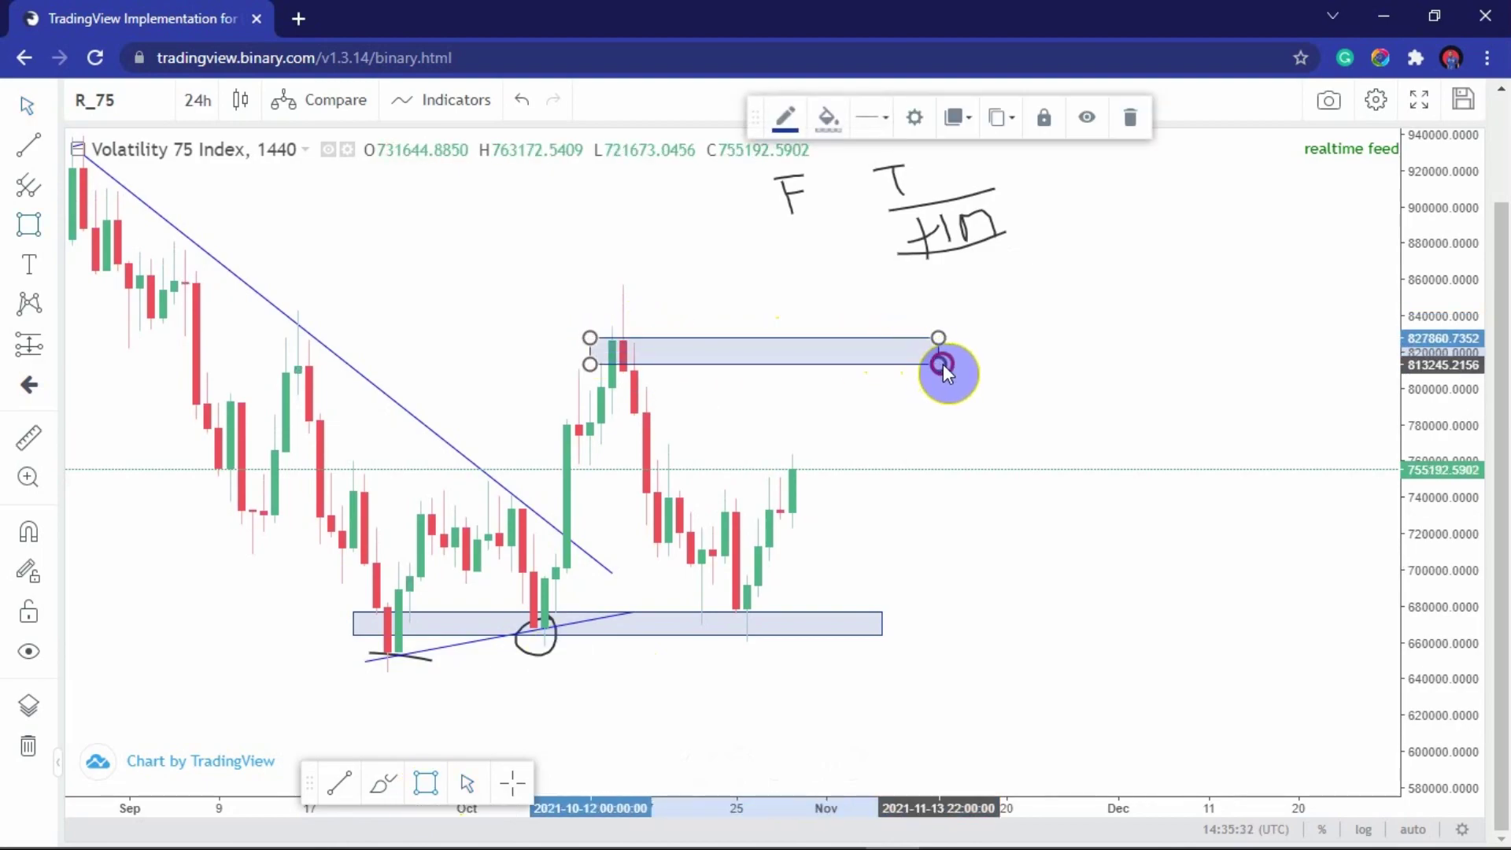
{"action": "left_click", "coordinate": [339, 786]}
{"action": "left_click_drag", "start_coordinate": [779, 501], "coordinate": [905, 205]}
{"action": "left_click_drag", "start_coordinate": [955, 432], "coordinate": [803, 478]}
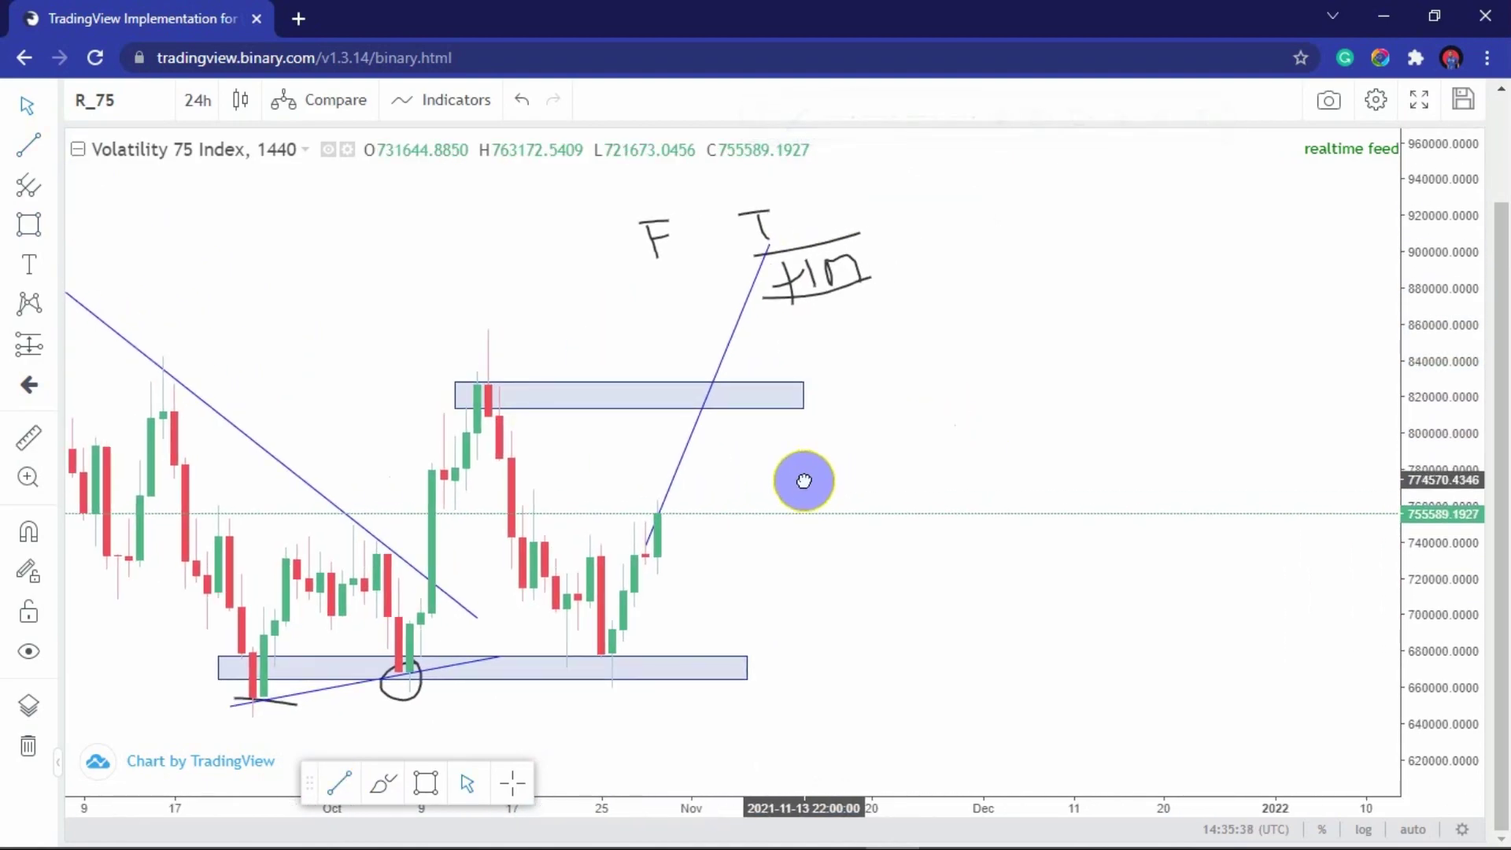
Circle where the projection crosses the box and trace it up toward the T note.
{"action": "left_click", "coordinate": [380, 791]}
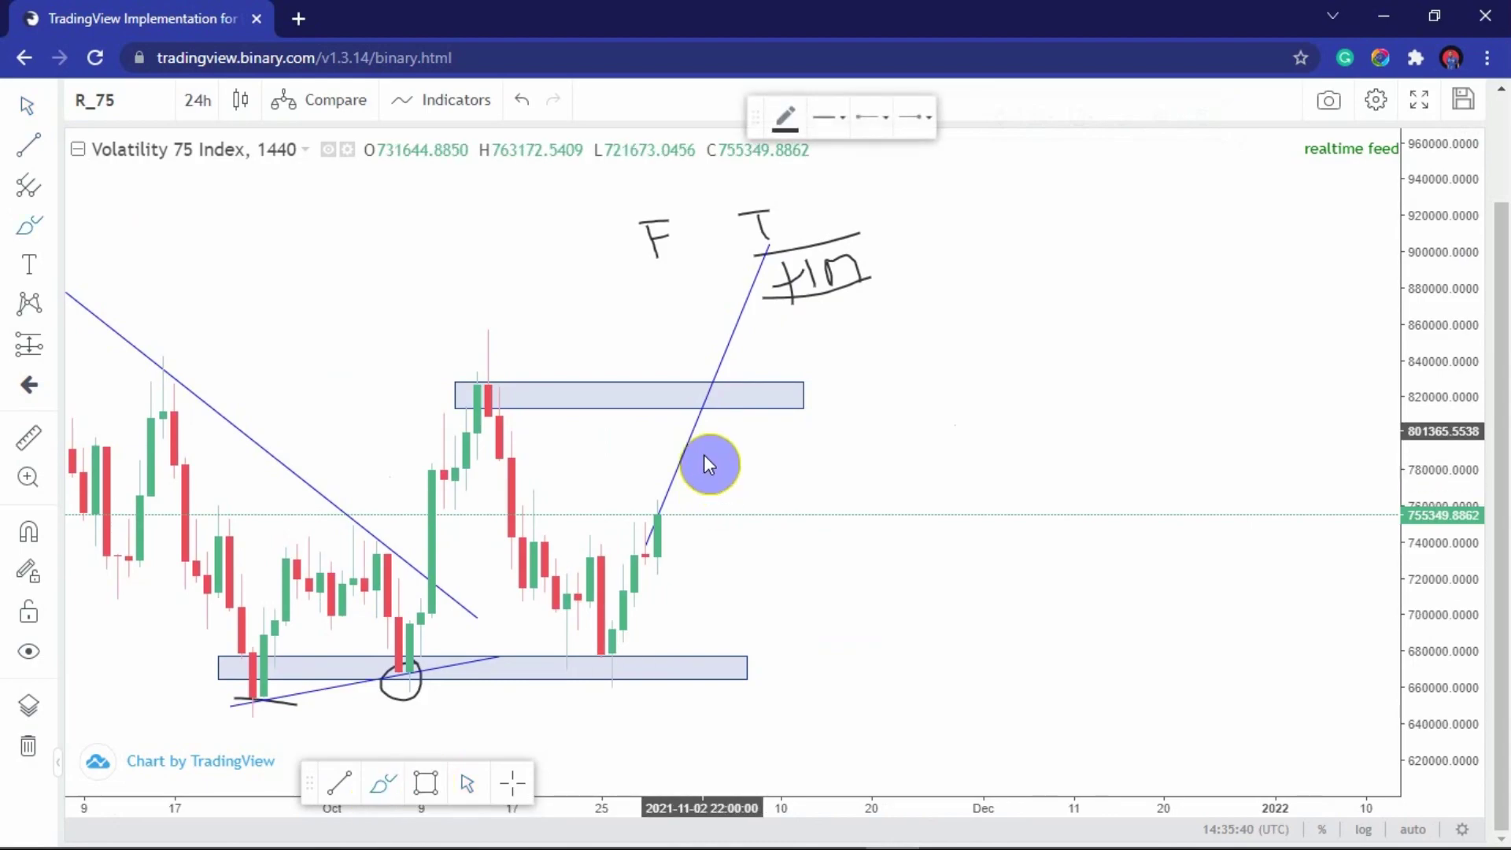
{"action": "left_click_drag", "start_coordinate": [710, 396], "coordinate": [696, 410]}
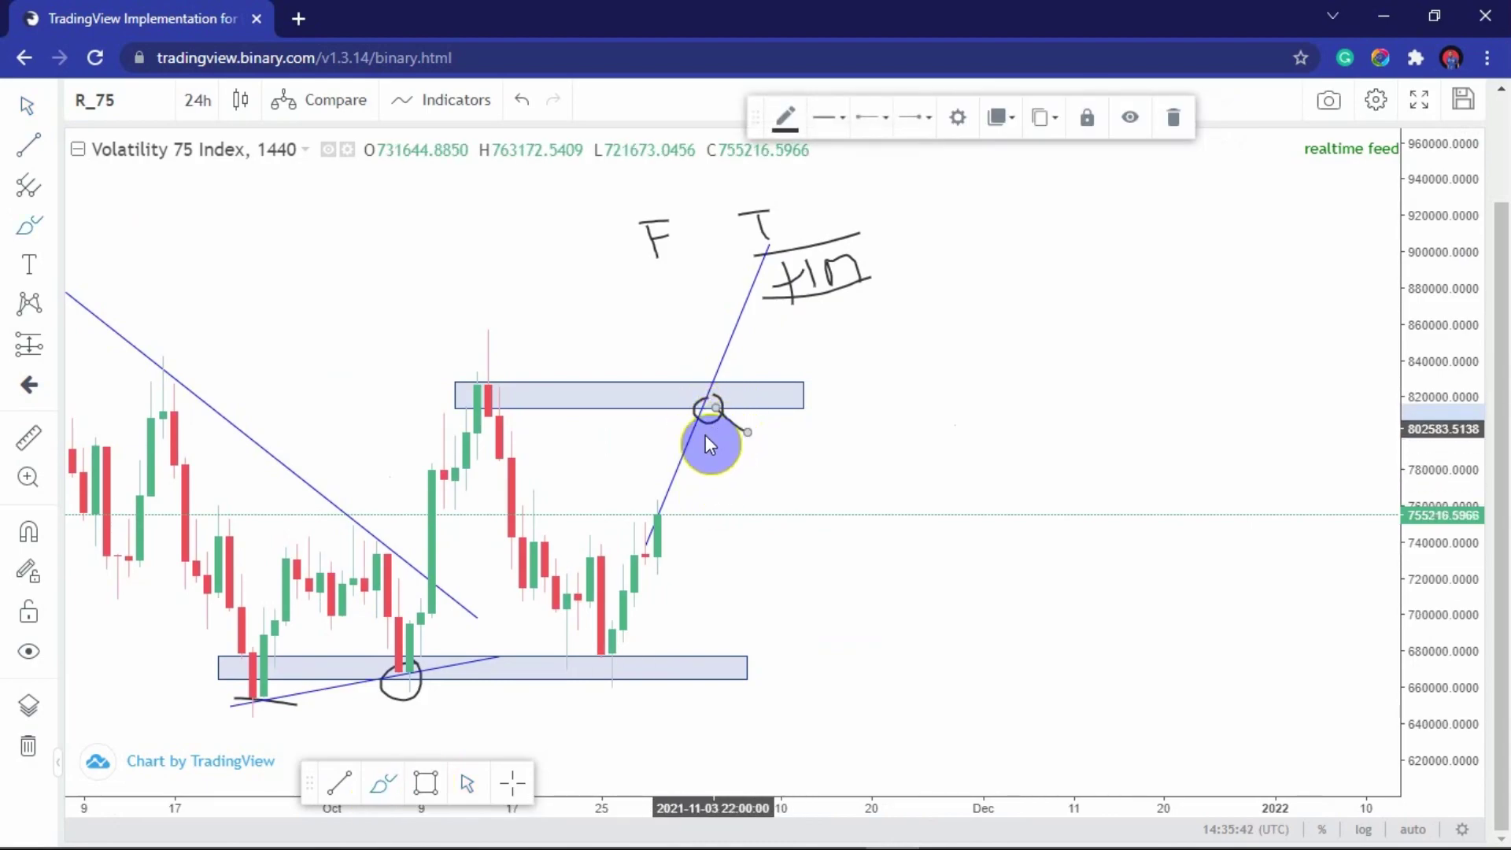
{"action": "left_click_drag", "start_coordinate": [696, 417], "coordinate": [784, 222]}
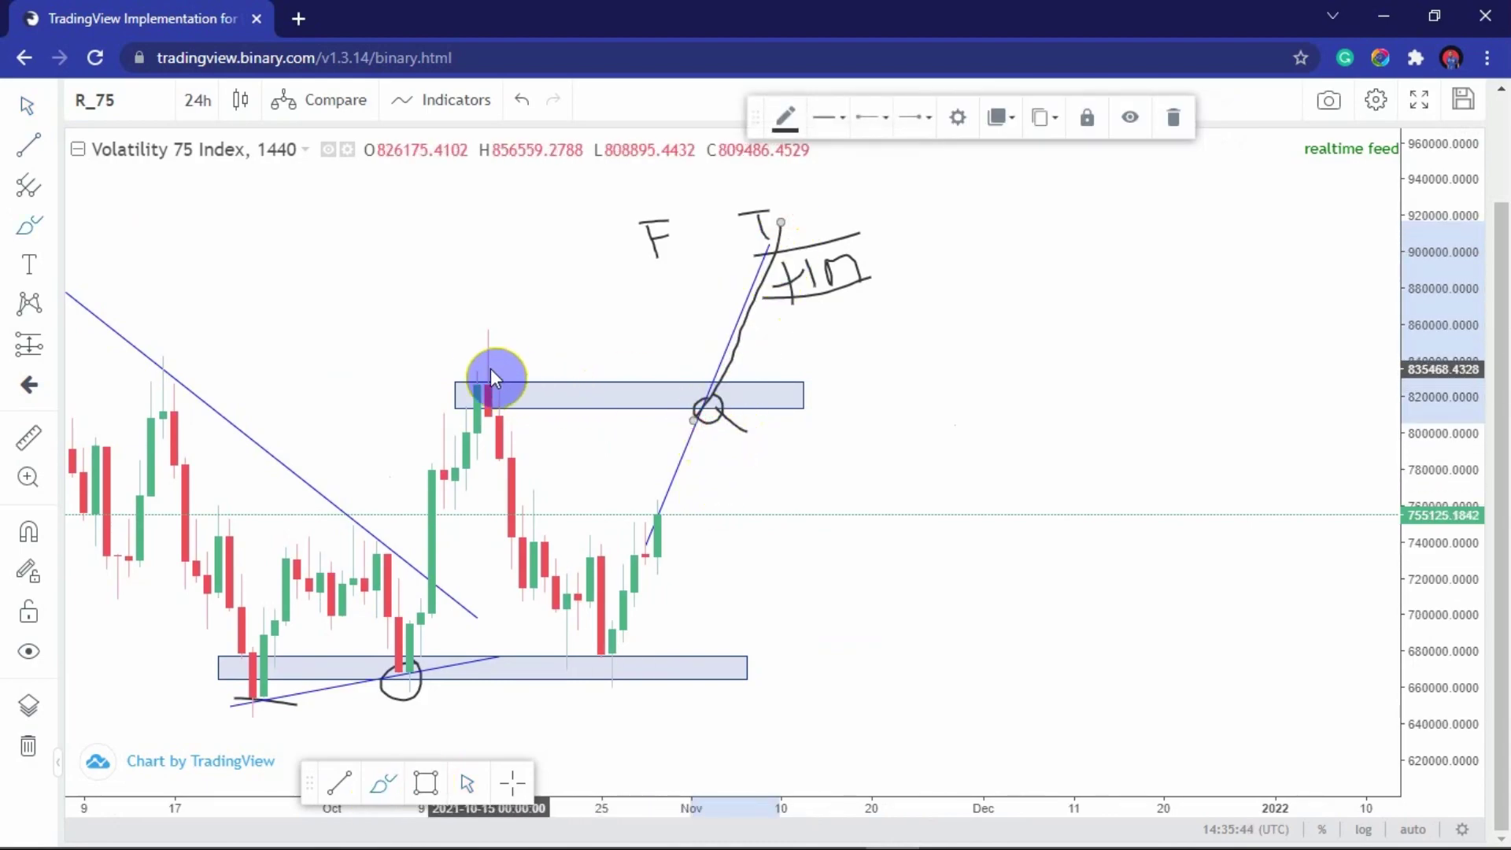
Draw an arrow from the October high and write an underlined circled '1 Buy' note.
{"action": "mouse_move", "coordinate": [490, 369]}
{"action": "left_mouse_down"}
{"action": "mouse_move", "coordinate": [519, 367]}
{"action": "mouse_move", "coordinate": [574, 300]}
{"action": "mouse_move", "coordinate": [612, 301]}
{"action": "left_mouse_up"}
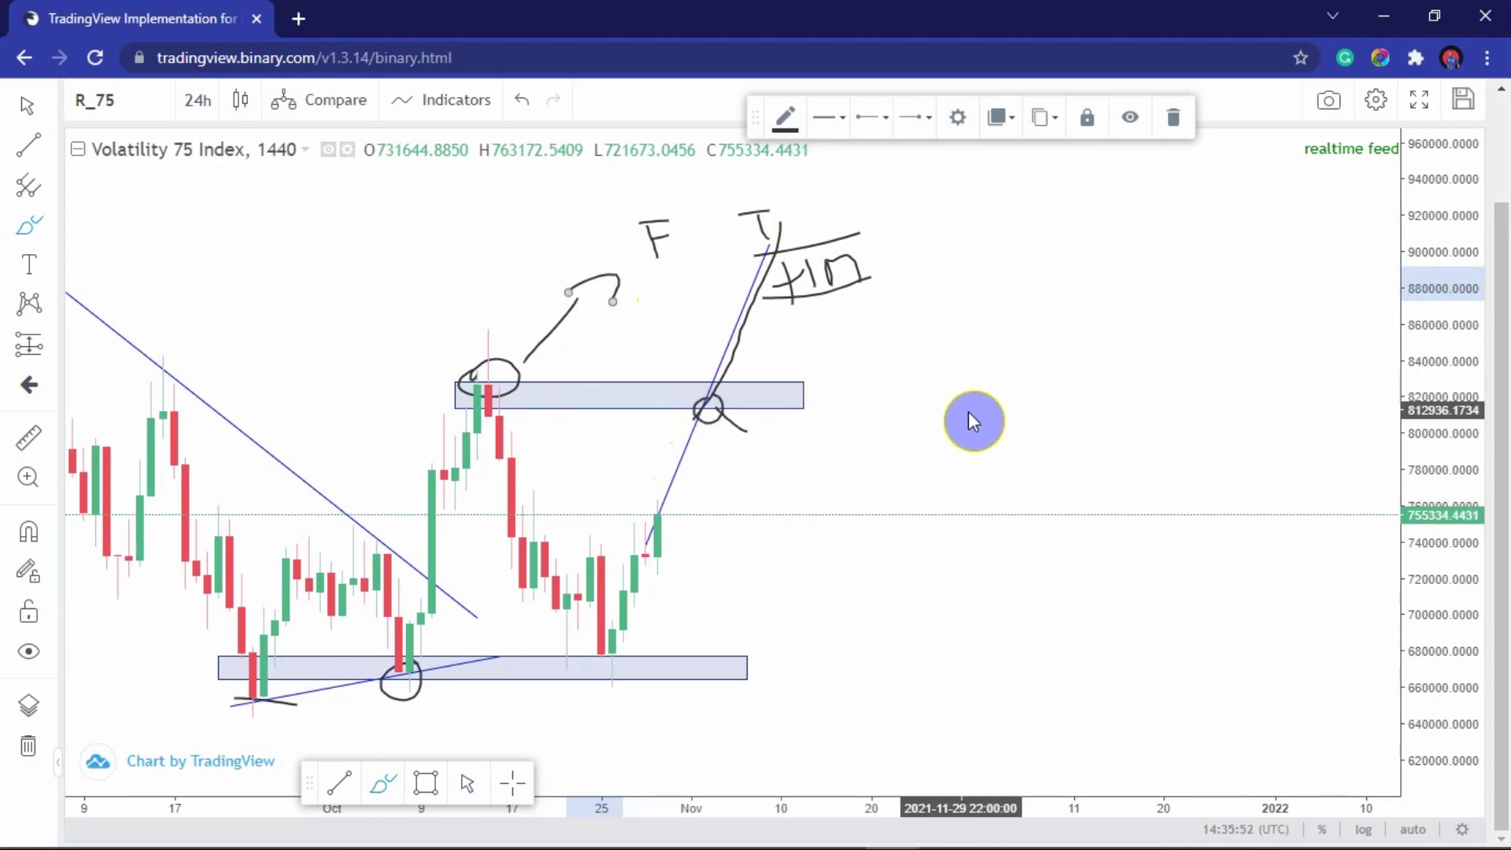
{"action": "mouse_move", "coordinate": [983, 381]}
{"action": "left_mouse_down"}
{"action": "mouse_move", "coordinate": [984, 286]}
{"action": "mouse_move", "coordinate": [967, 307]}
{"action": "mouse_move", "coordinate": [985, 289]}
{"action": "left_mouse_up"}
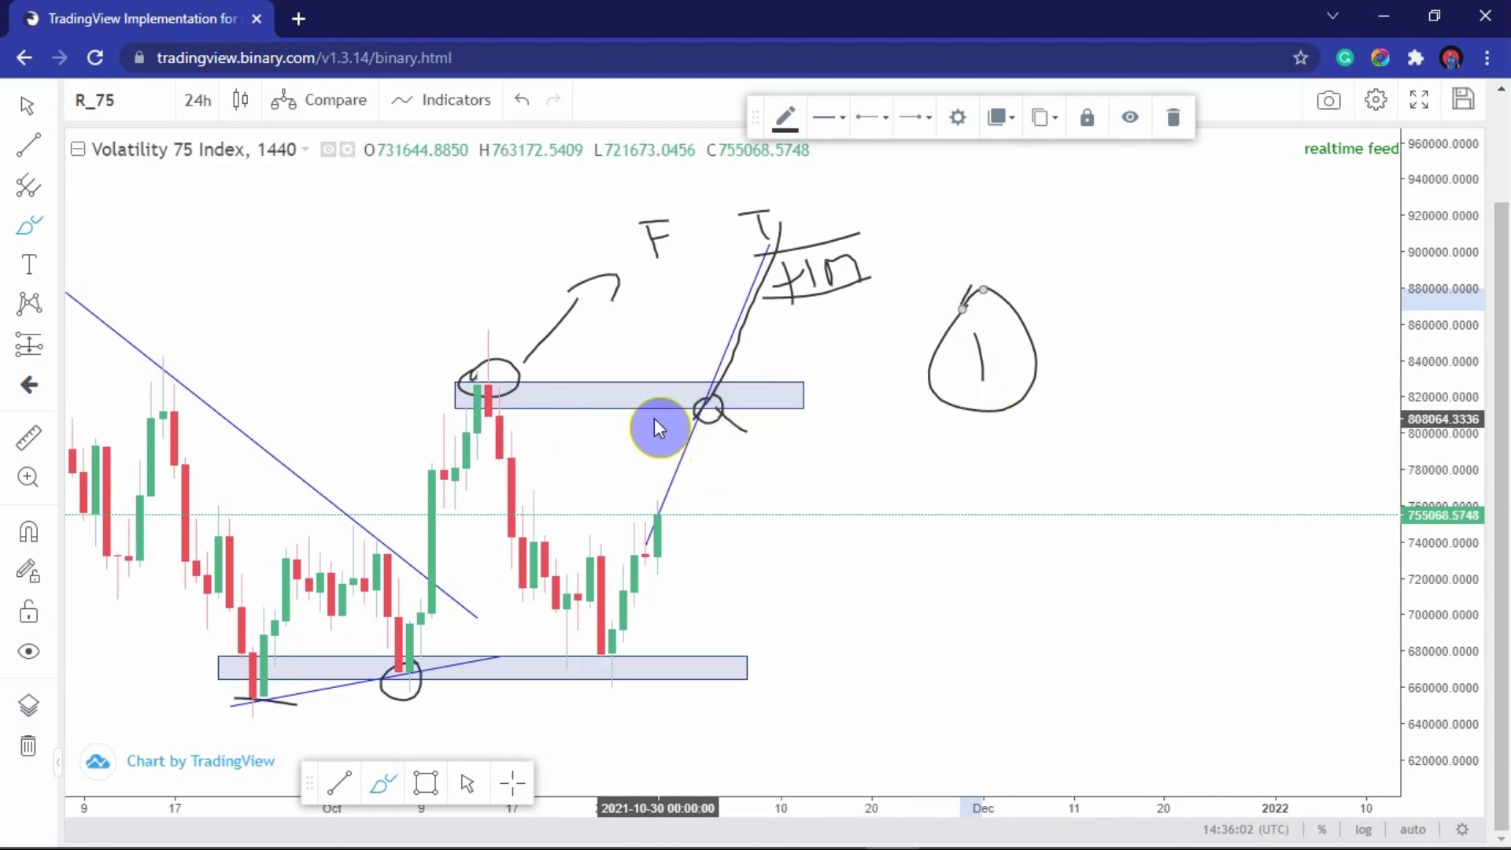
{"action": "mouse_move", "coordinate": [1064, 309]}
{"action": "left_mouse_down"}
{"action": "mouse_move", "coordinate": [1076, 342]}
{"action": "mouse_move", "coordinate": [1177, 307]}
{"action": "mouse_move", "coordinate": [1107, 392]}
{"action": "left_mouse_up"}
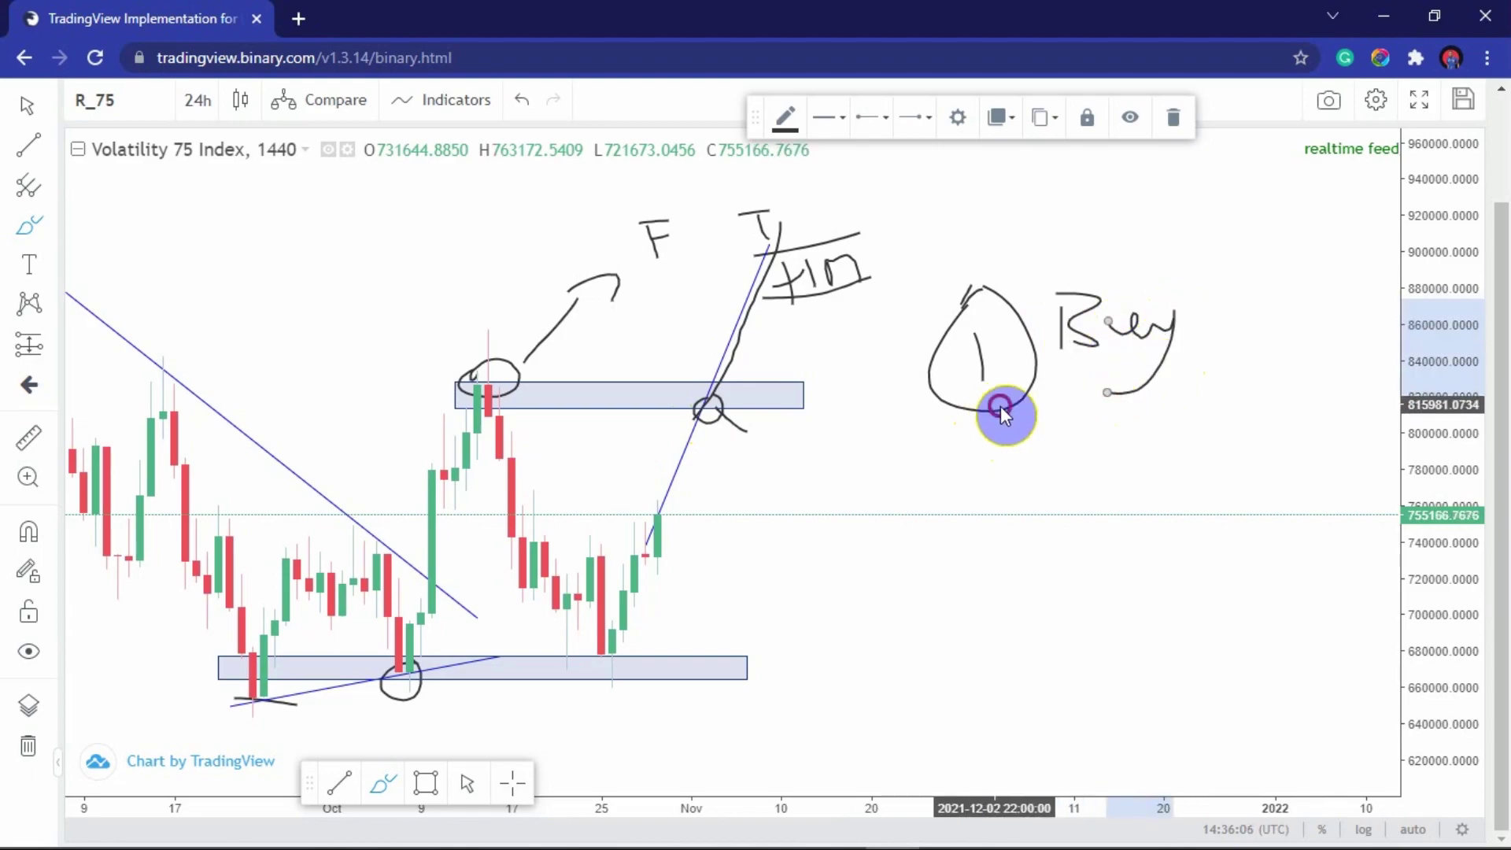
{"action": "left_click_drag", "start_coordinate": [1002, 406], "coordinate": [1220, 377]}
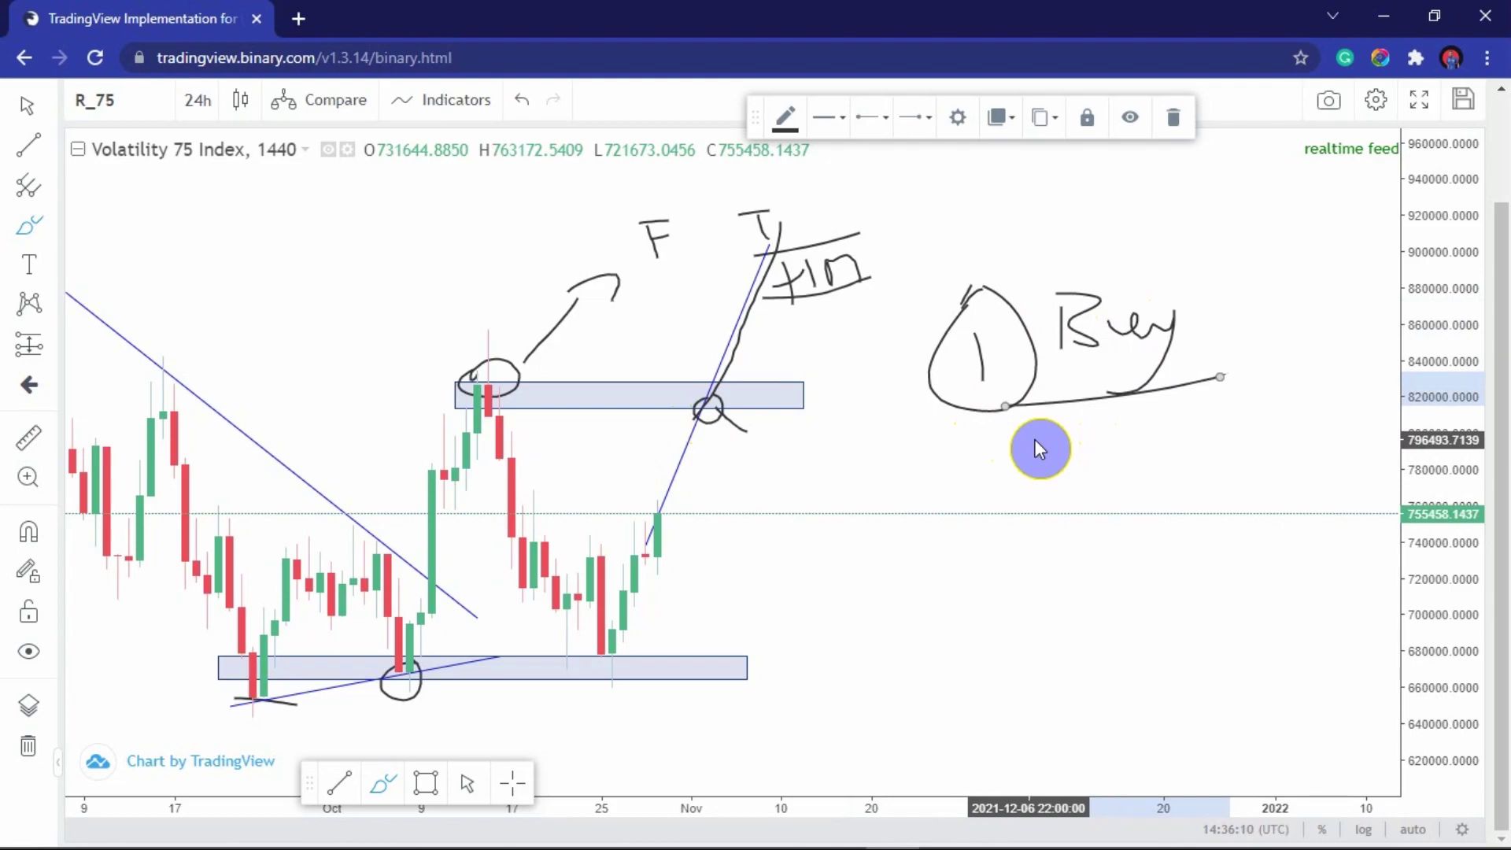
Zoom out and sketch small loops and a price path along the projection line.
{"action": "scroll", "coordinate": [967, 484], "scroll_direction": "down", "scroll_amount": 2}
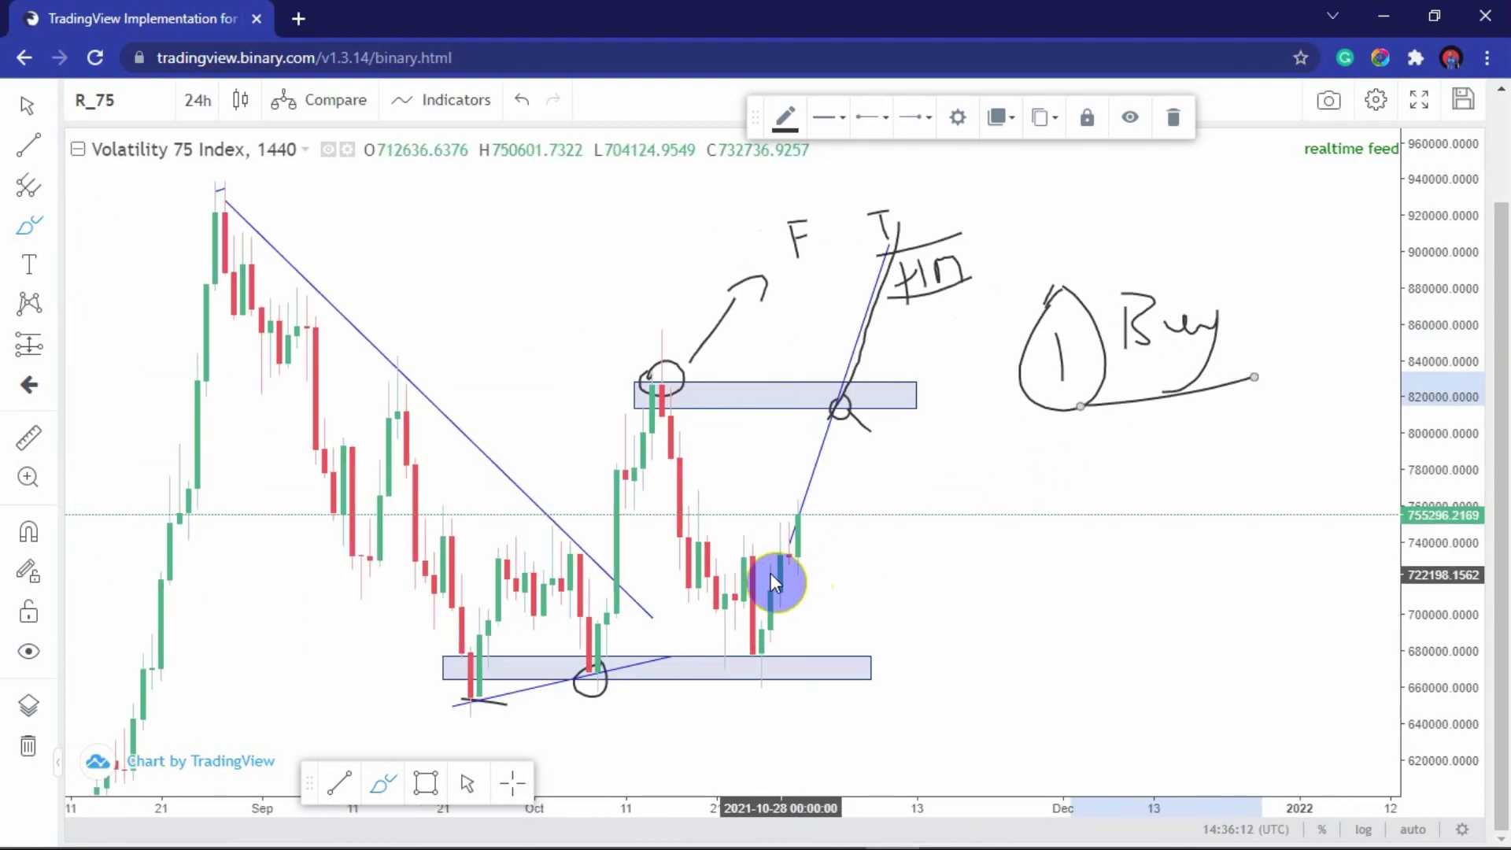
{"action": "mouse_move", "coordinate": [827, 476]}
{"action": "left_mouse_down"}
{"action": "mouse_move", "coordinate": [825, 507]}
{"action": "mouse_move", "coordinate": [839, 462]}
{"action": "left_mouse_up"}
{"action": "mouse_move", "coordinate": [887, 384]}
{"action": "left_mouse_down"}
{"action": "mouse_move", "coordinate": [905, 399]}
{"action": "mouse_move", "coordinate": [891, 394]}
{"action": "left_mouse_up"}
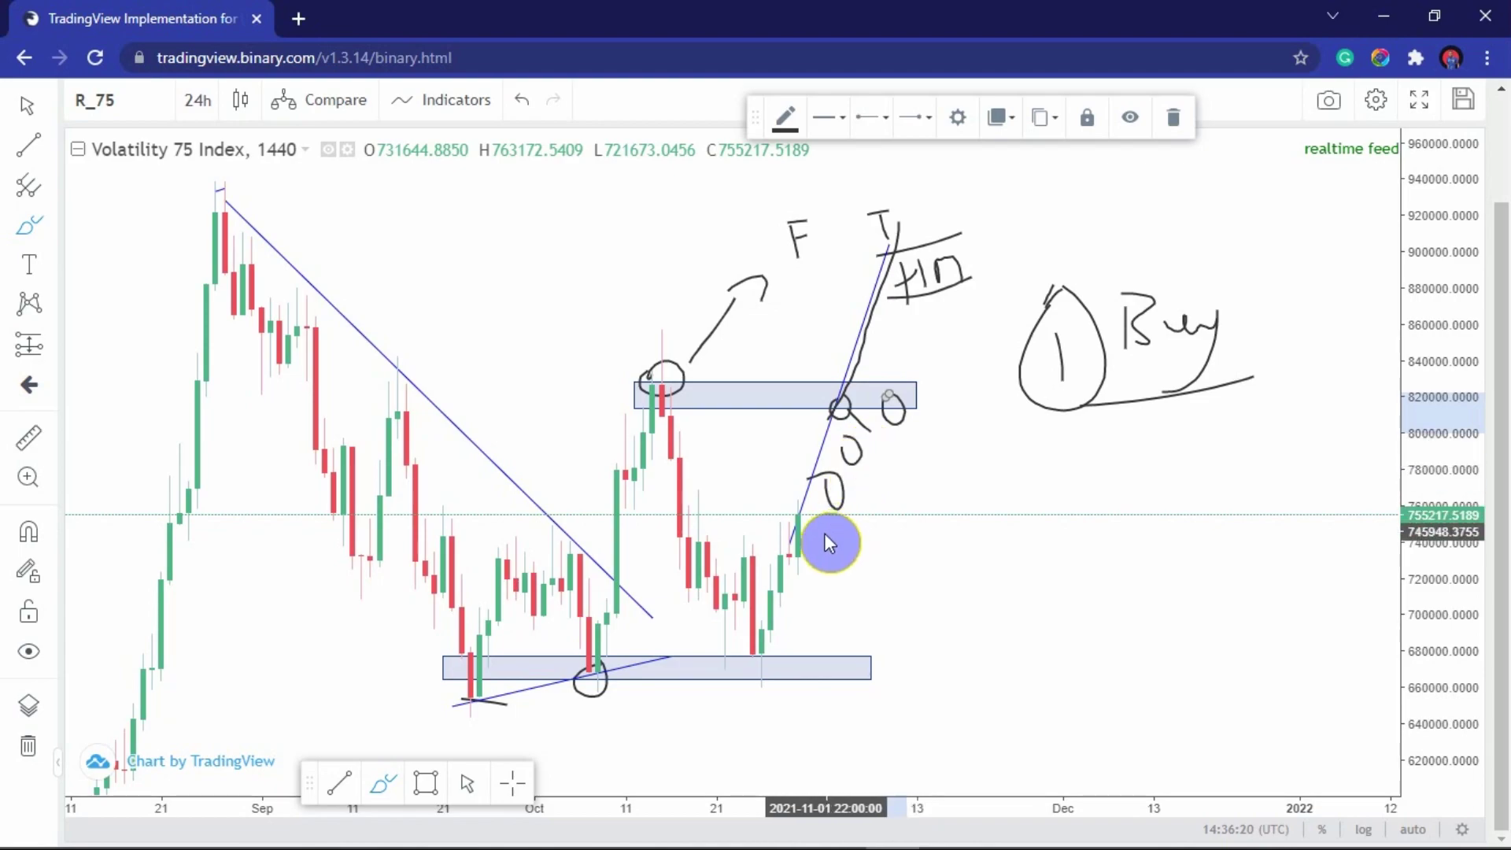
{"action": "mouse_move", "coordinate": [825, 532]}
{"action": "left_mouse_down"}
{"action": "mouse_move", "coordinate": [857, 459]}
{"action": "mouse_move", "coordinate": [890, 465]}
{"action": "mouse_move", "coordinate": [891, 419]}
{"action": "left_mouse_up"}
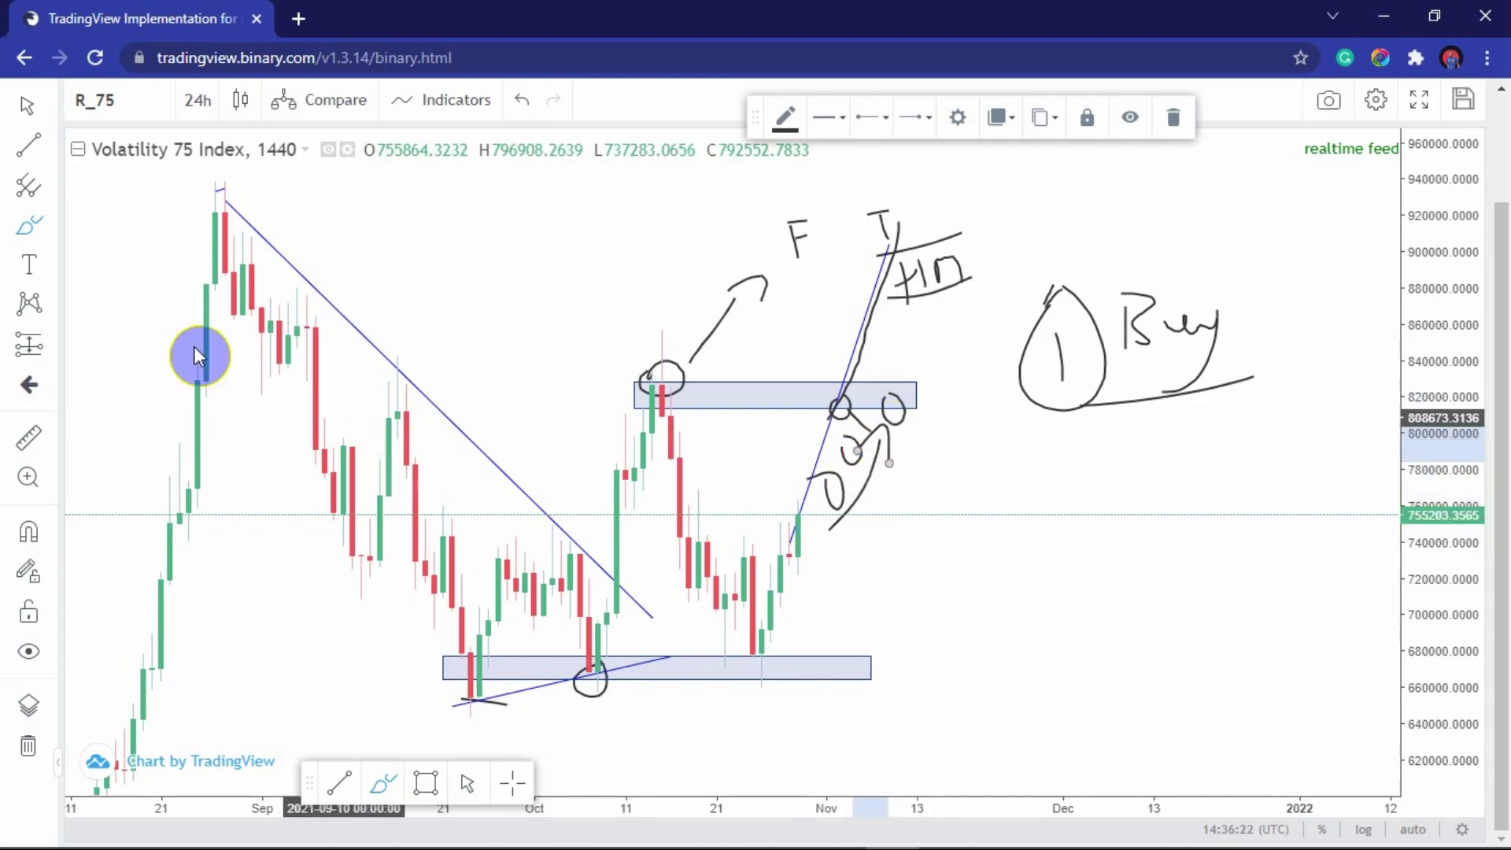
Switch the chart to 1-hour candles and delete the freehand drawings.
{"action": "left_click", "coordinate": [182, 102]}
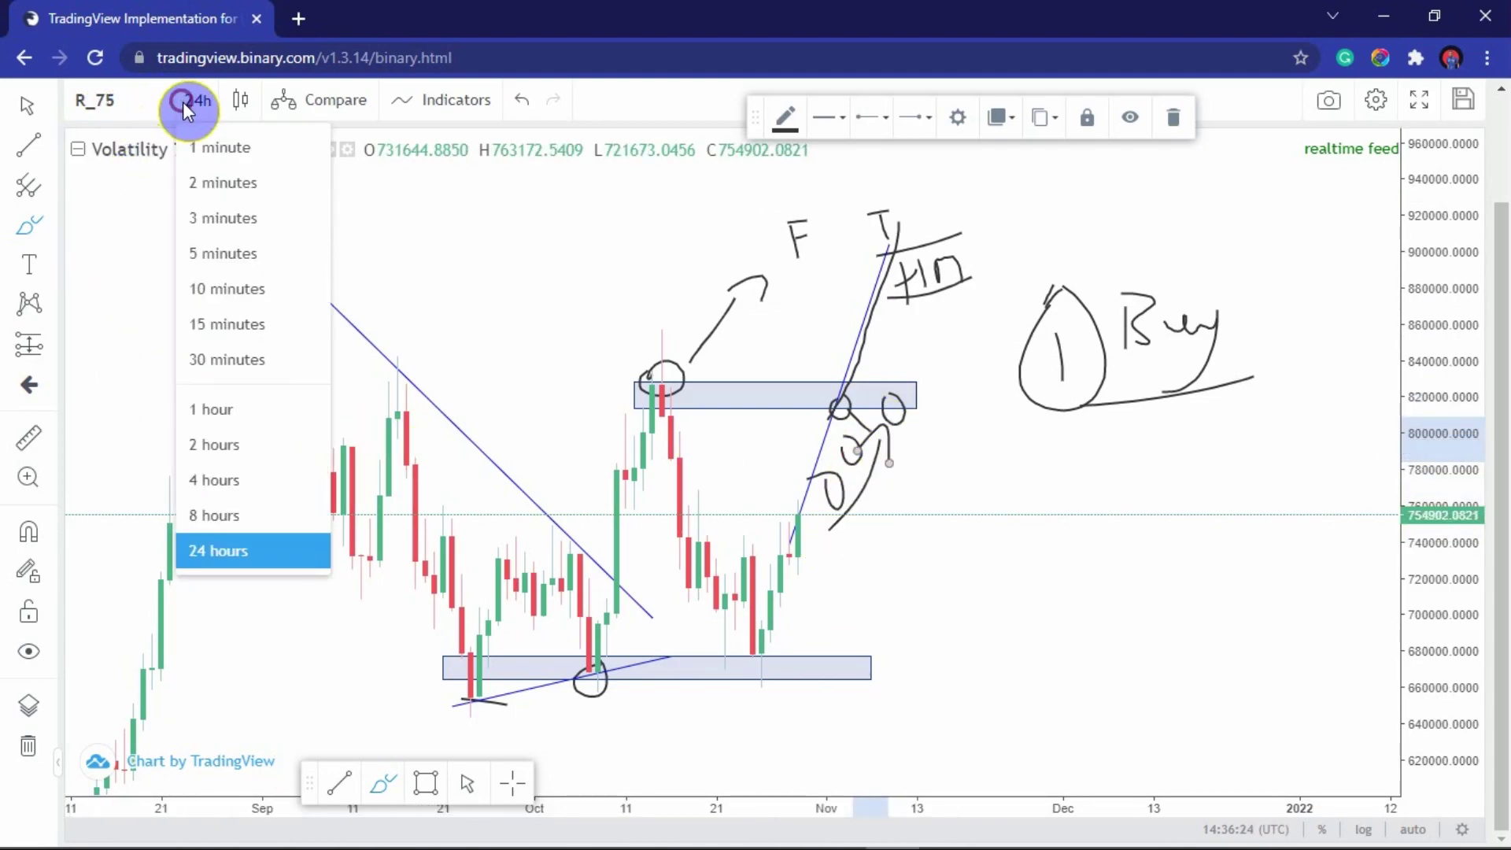
{"action": "left_click", "coordinate": [244, 408]}
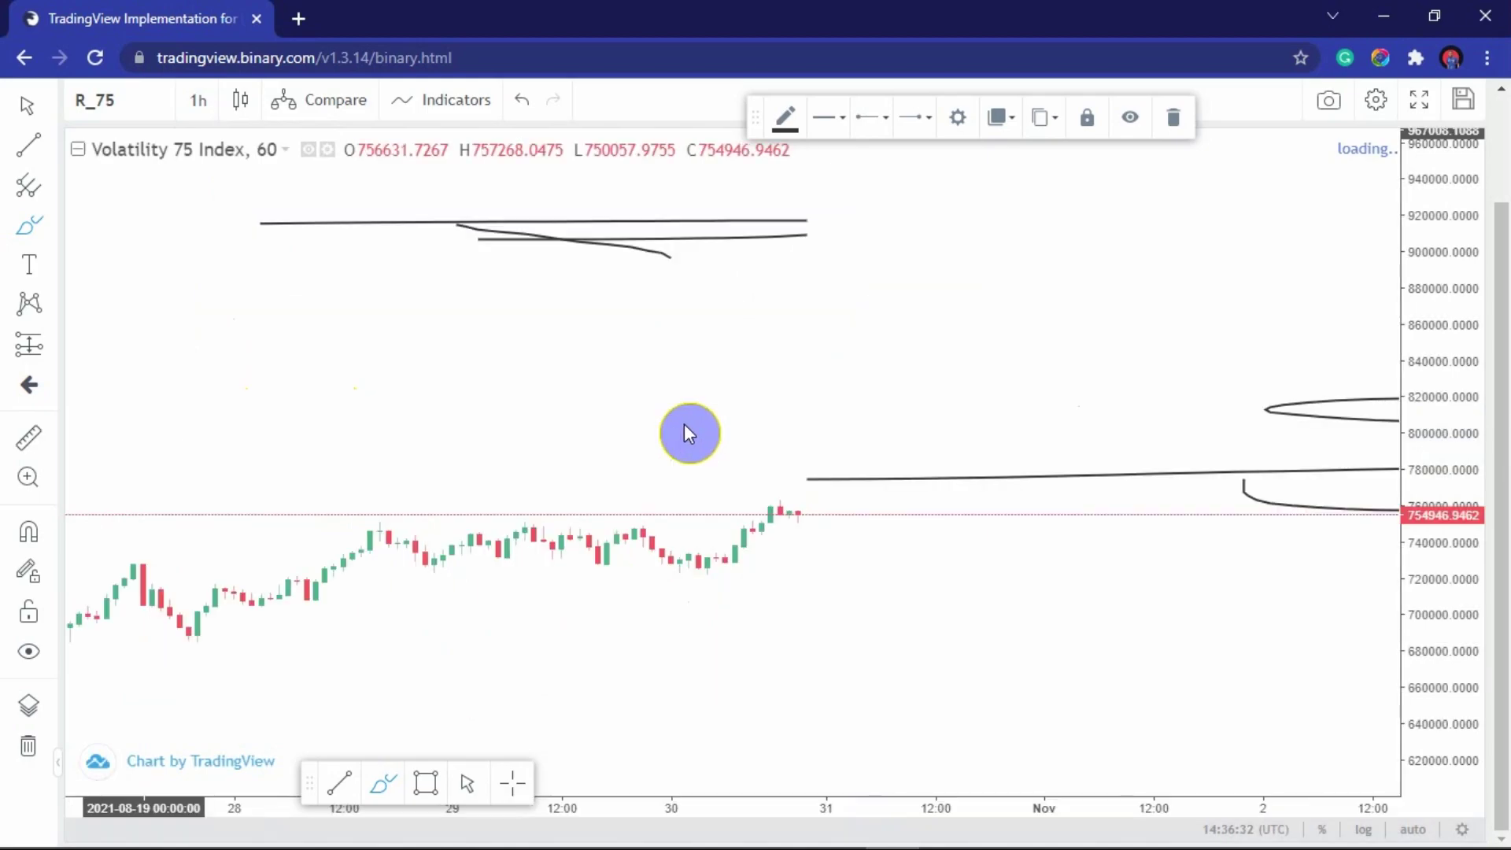
{"action": "scroll", "coordinate": [644, 535], "scroll_direction": "down", "scroll_amount": 3}
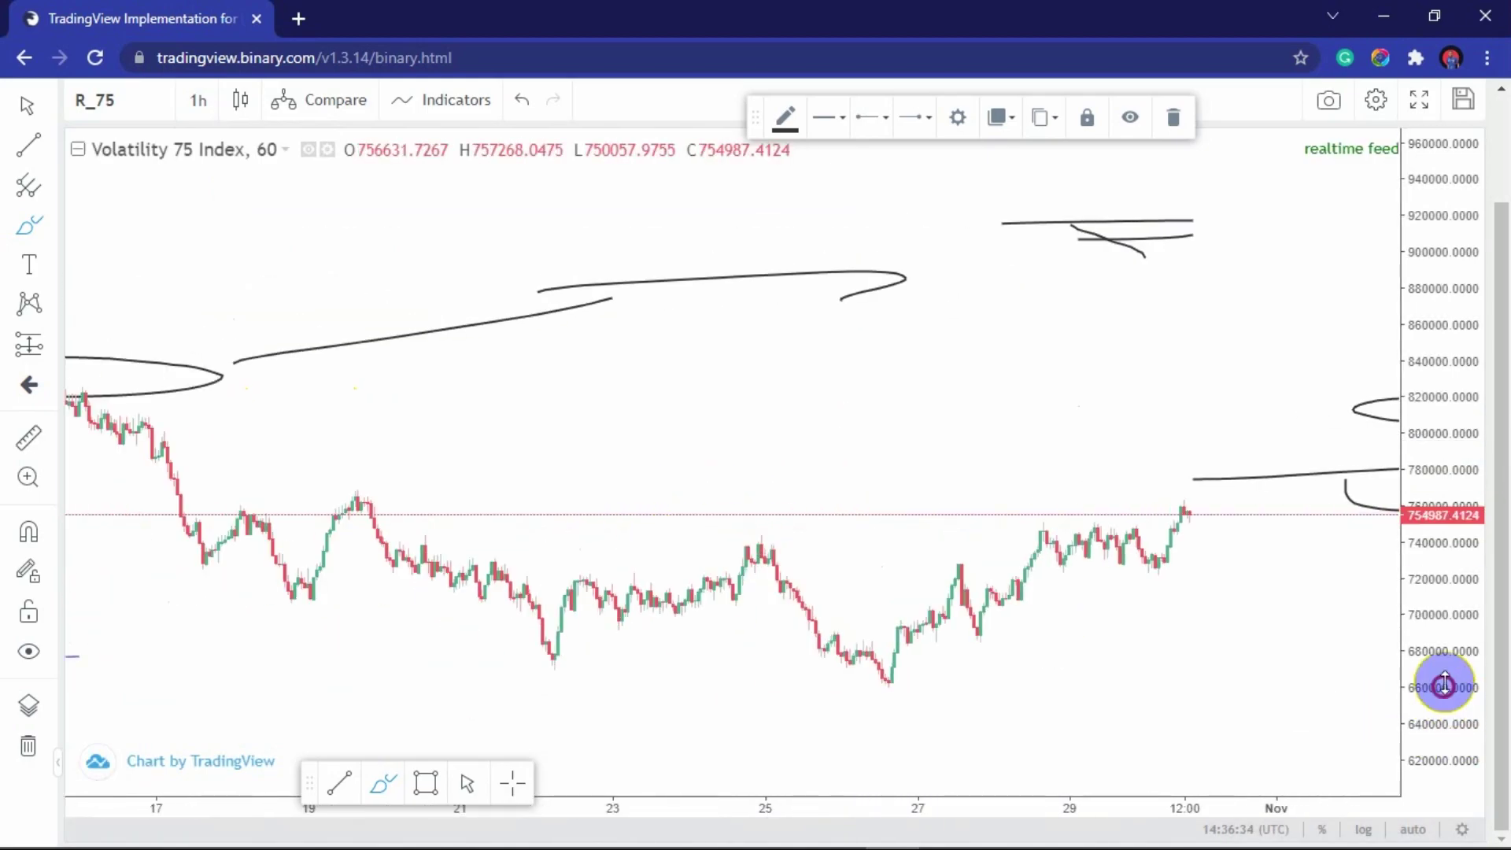
{"action": "left_click_drag", "start_coordinate": [1443, 685], "coordinate": [1417, 331]}
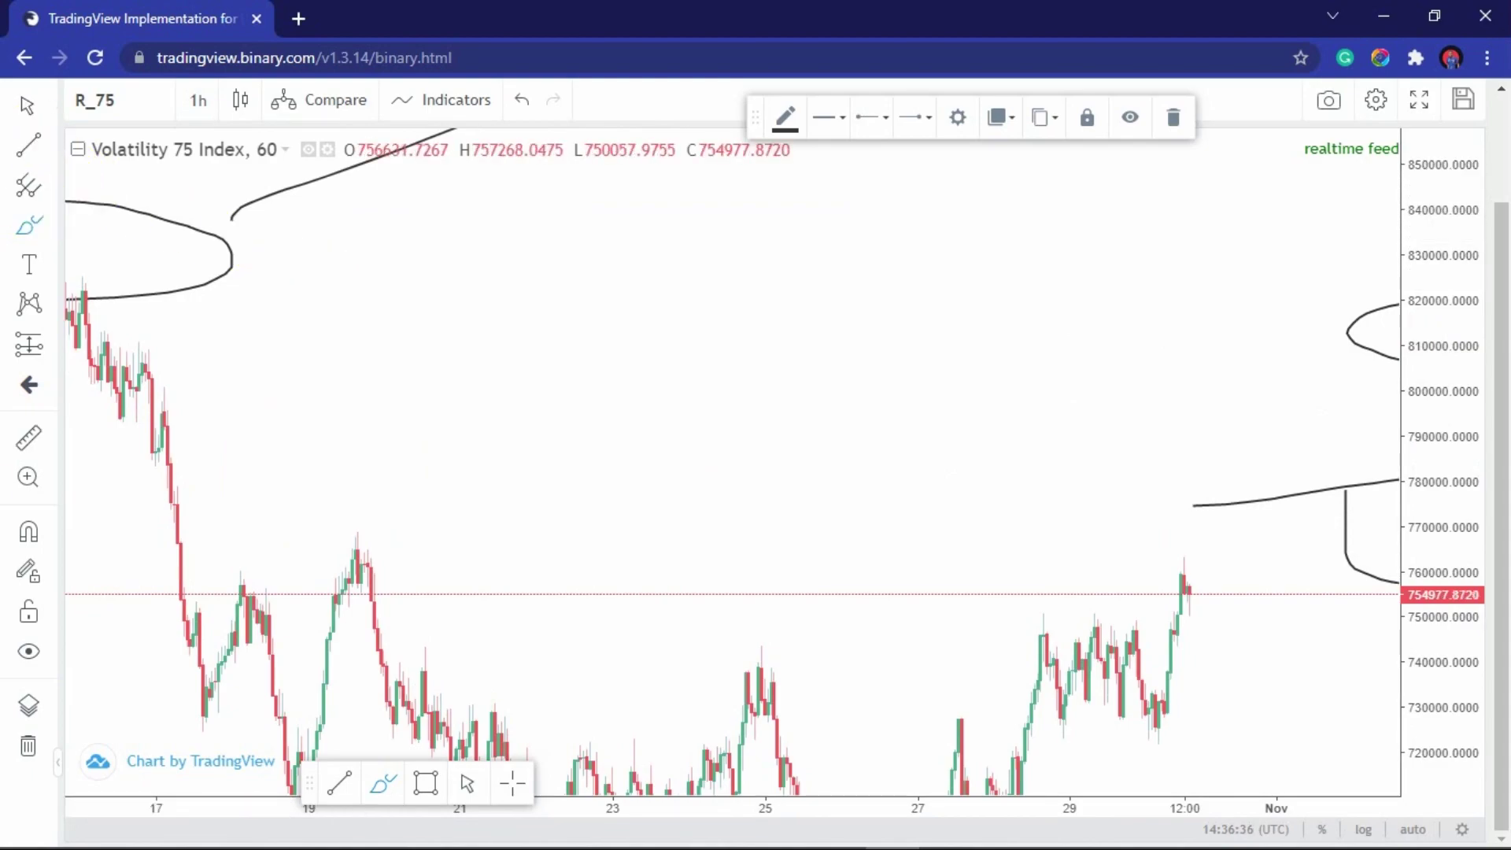
{"action": "left_click", "coordinate": [30, 748]}
Zoom and pan the hourly chart to center the 26–30 October candles.
{"action": "left_click", "coordinate": [36, 146]}
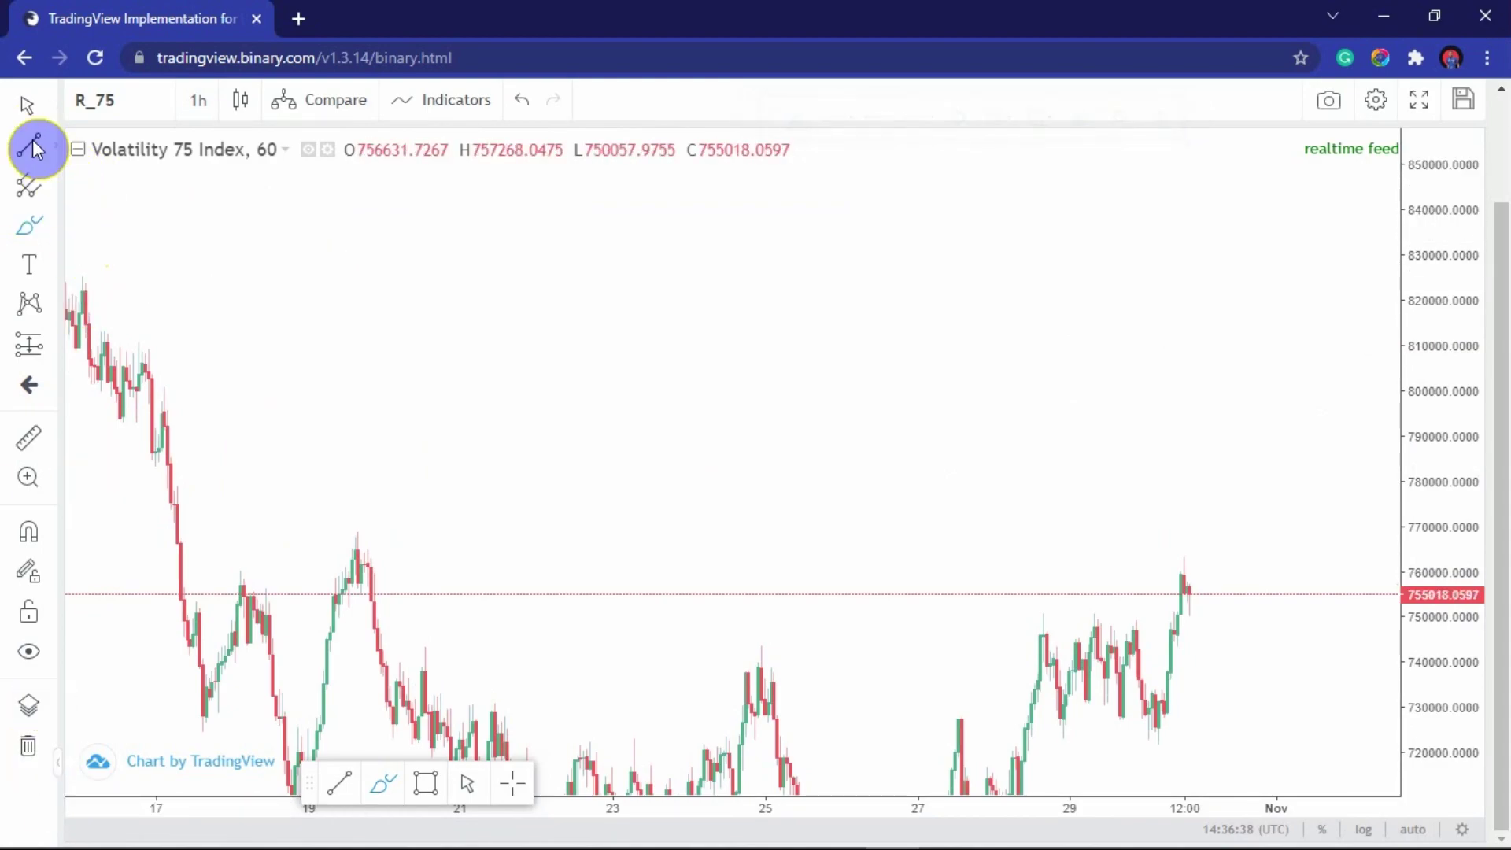
{"action": "scroll", "coordinate": [748, 472], "scroll_direction": "down", "scroll_amount": 3}
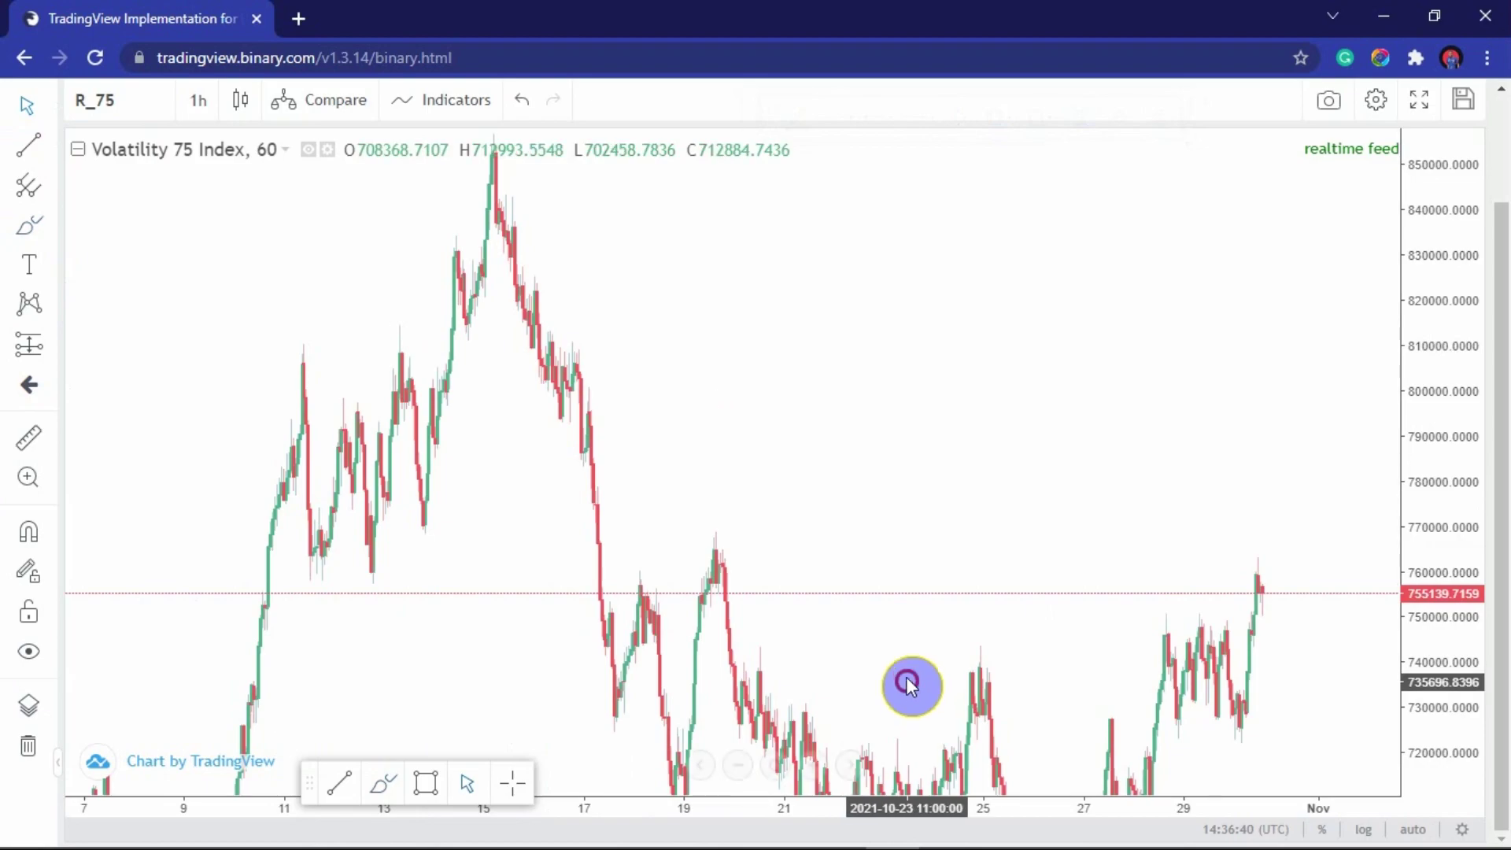
{"action": "left_click_drag", "start_coordinate": [905, 688], "coordinate": [760, 404]}
{"action": "scroll", "coordinate": [756, 401], "scroll_direction": "up", "scroll_amount": 5}
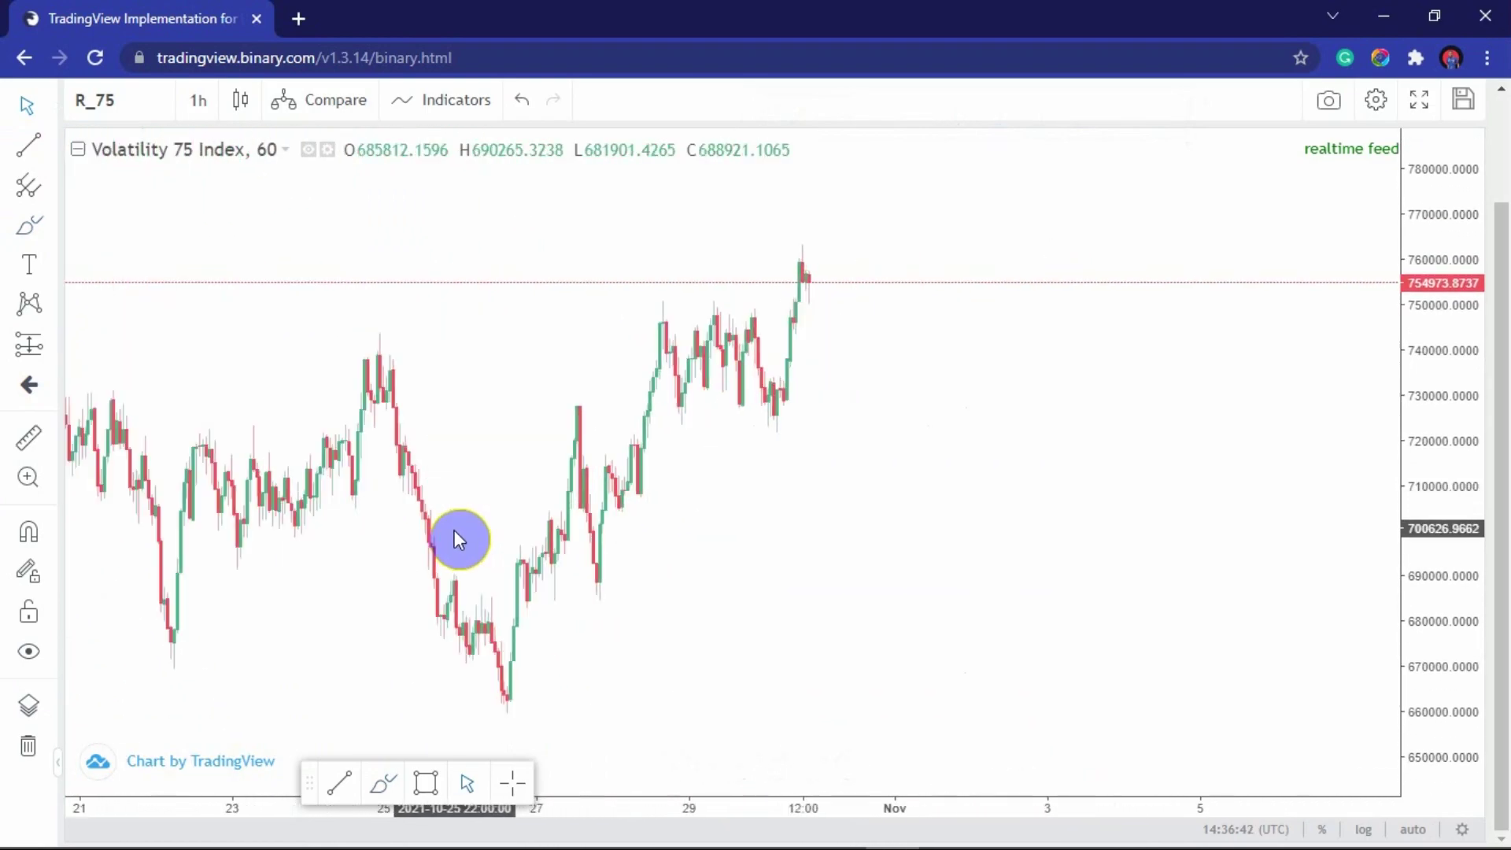
{"action": "left_click_drag", "start_coordinate": [432, 525], "coordinate": [576, 574]}
{"action": "scroll", "coordinate": [576, 574], "scroll_direction": "down", "scroll_amount": 5}
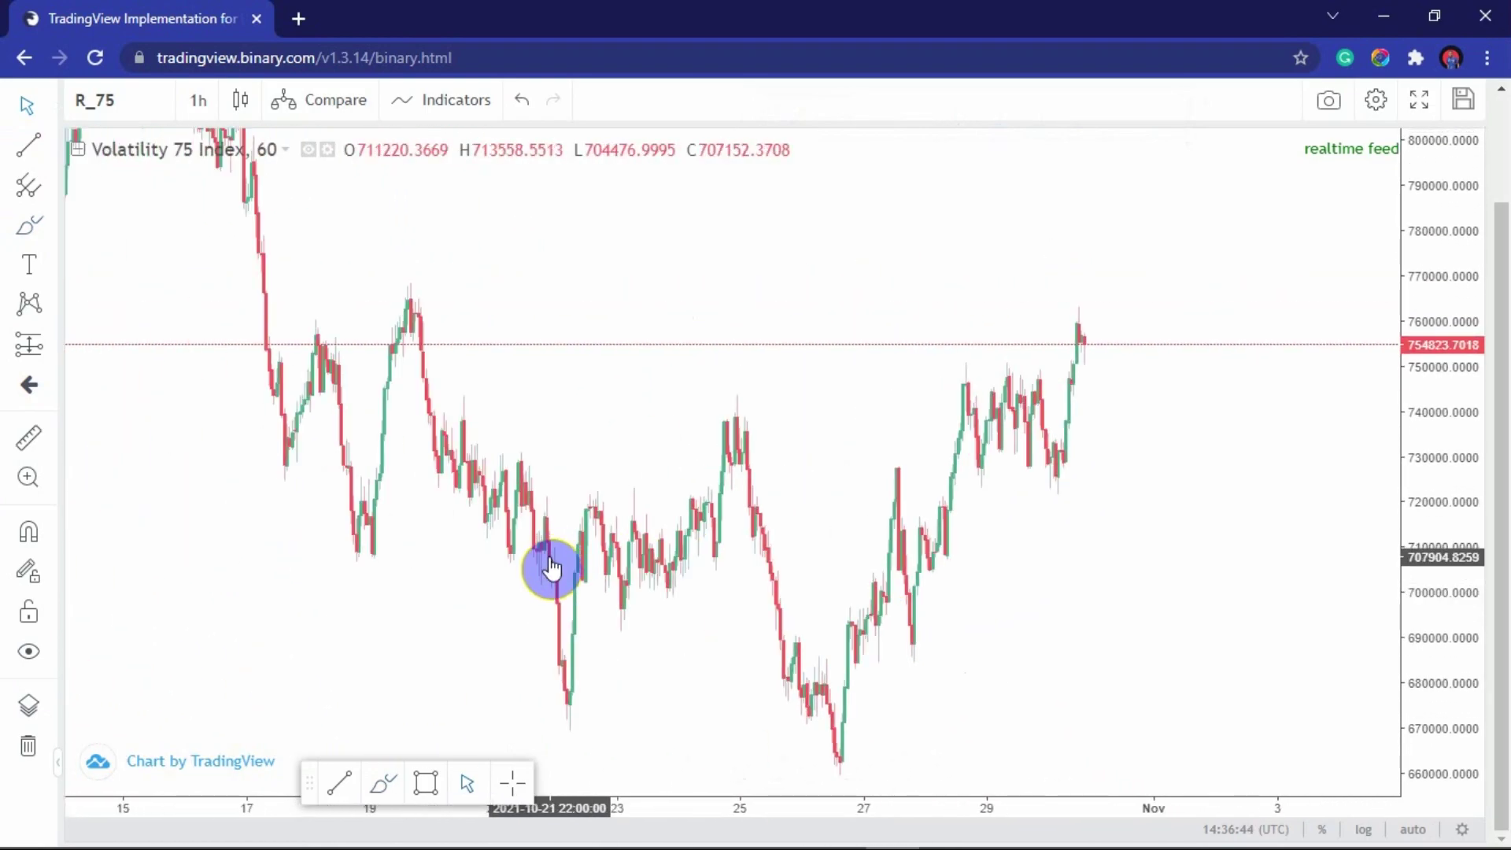
{"action": "scroll", "coordinate": [551, 568], "scroll_direction": "up", "scroll_amount": 5}
{"action": "scroll", "coordinate": [887, 682], "scroll_direction": "up", "scroll_amount": 1}
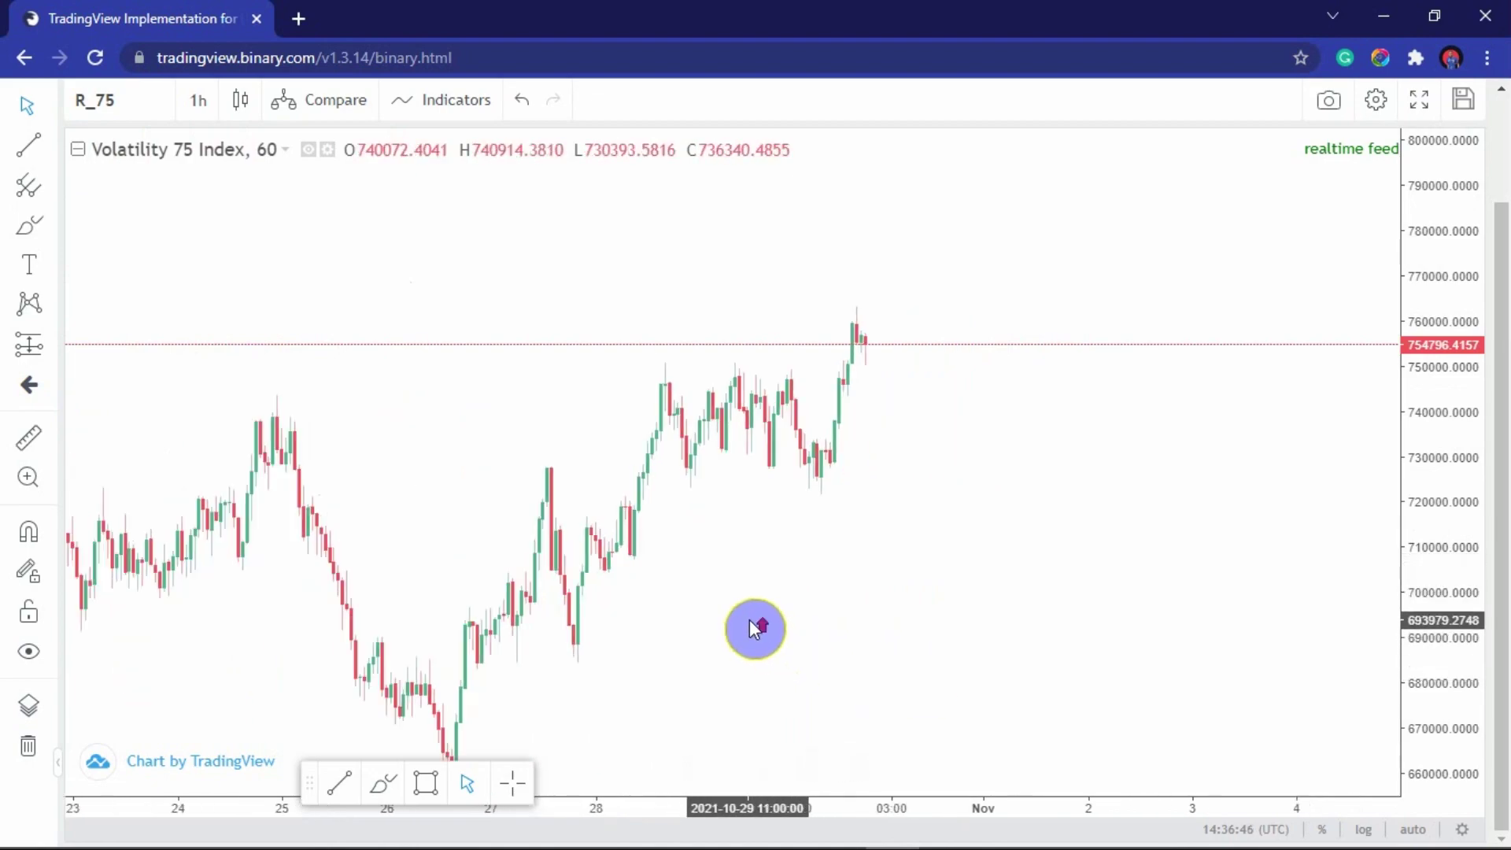
{"action": "left_click_drag", "start_coordinate": [705, 622], "coordinate": [542, 660]}
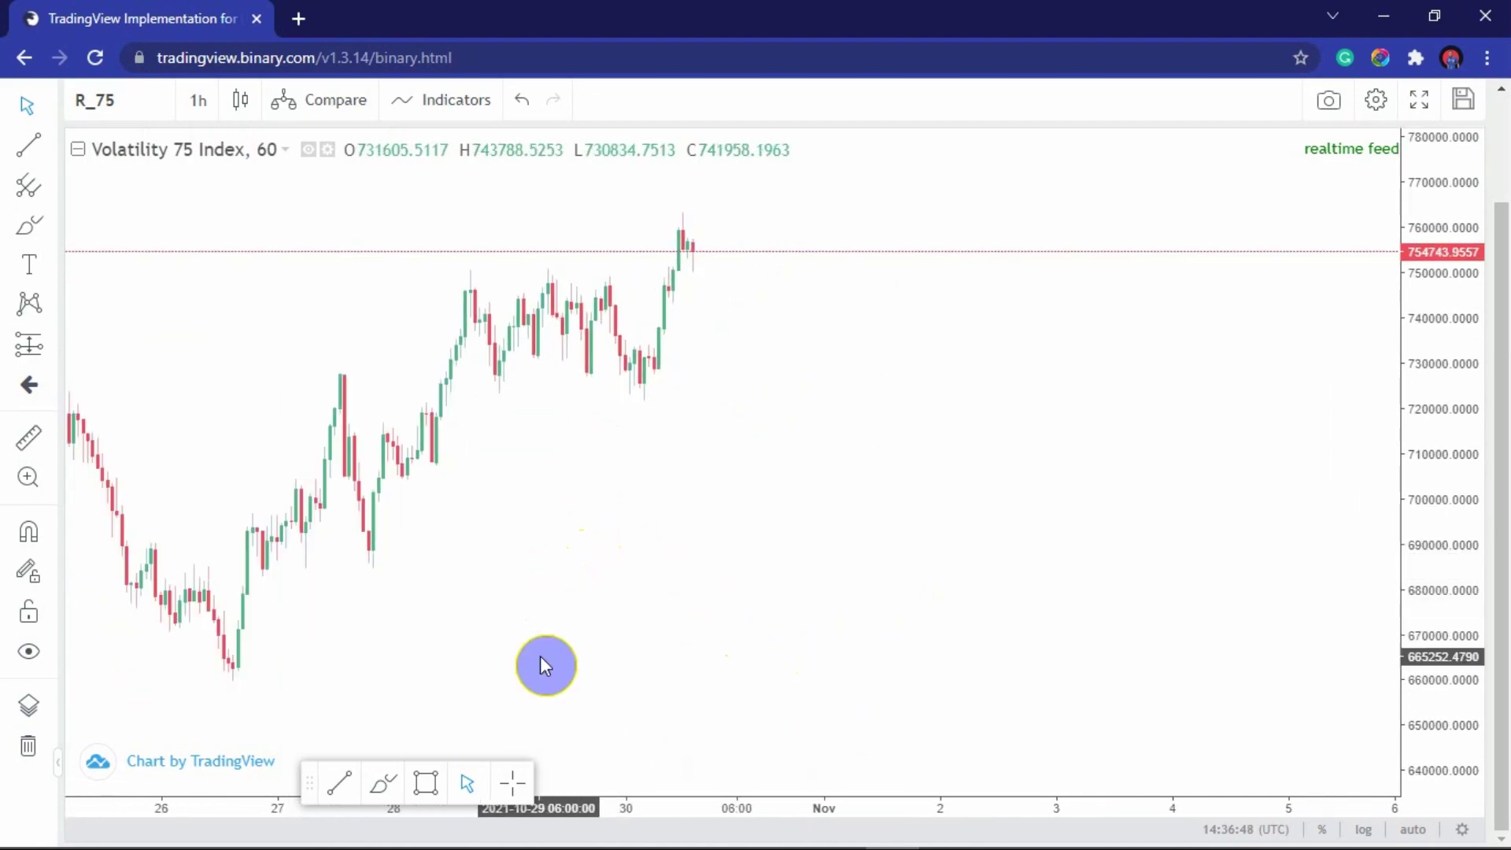
Draw a thicker rising trendline from the 26 October low into early November.
{"action": "left_click", "coordinate": [339, 782]}
{"action": "left_click", "coordinate": [224, 683]}
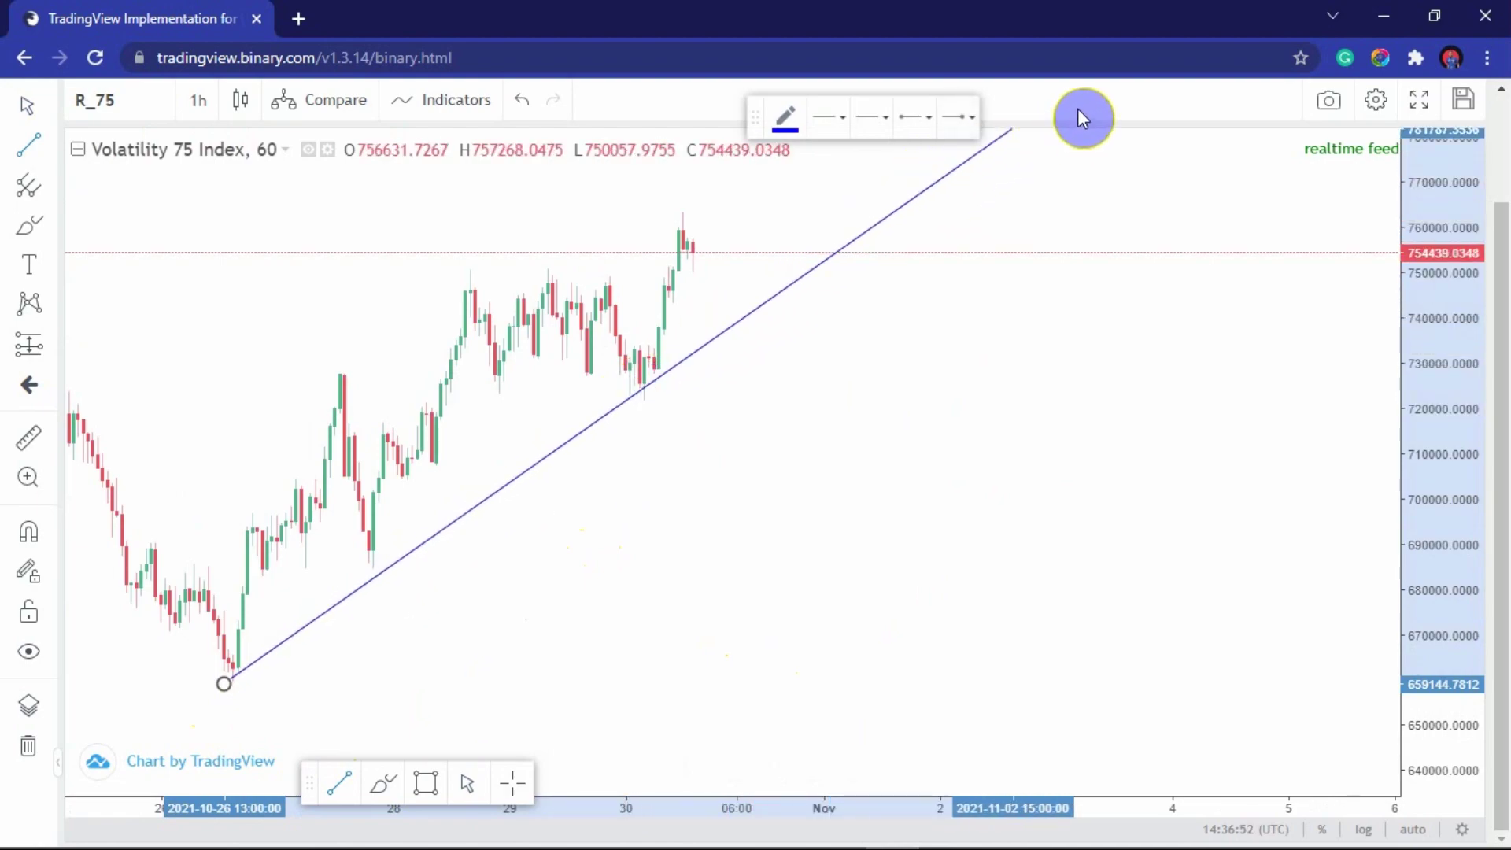
{"action": "left_click", "coordinate": [1000, 145]}
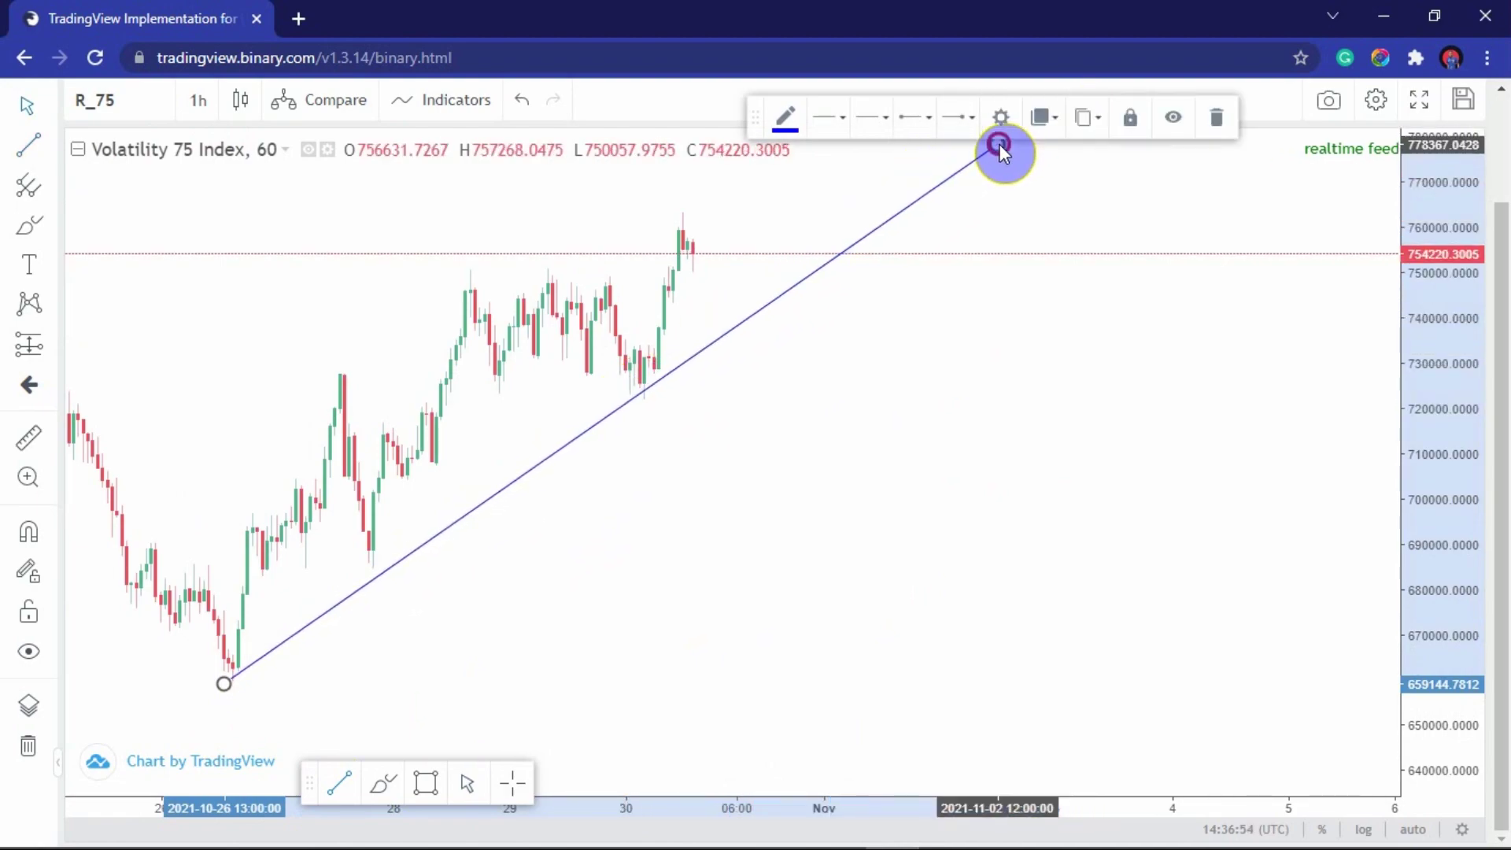
{"action": "mouse_move", "coordinate": [557, 506]}
{"action": "left_mouse_down"}
{"action": "mouse_move", "coordinate": [618, 541]}
{"action": "mouse_move", "coordinate": [585, 514]}
{"action": "left_mouse_up"}
{"action": "left_click", "coordinate": [594, 517]}
{"action": "left_click", "coordinate": [828, 119]}
{"action": "left_click", "coordinate": [882, 170]}
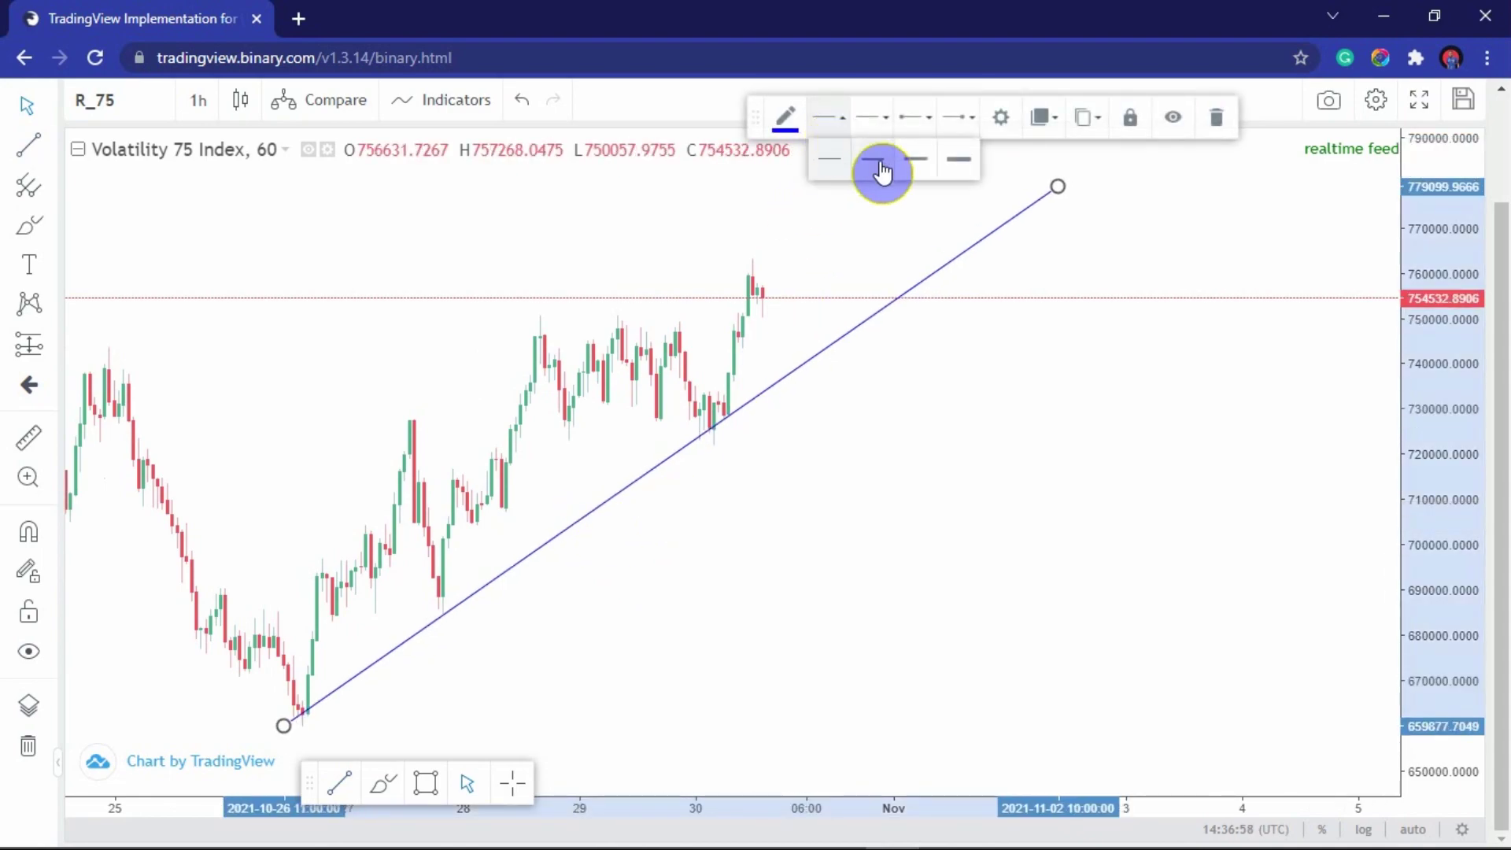
Draw a shaded resistance box across the late-October highs and nudge it slightly lower.
{"action": "left_click_drag", "start_coordinate": [874, 351], "coordinate": [816, 611]}
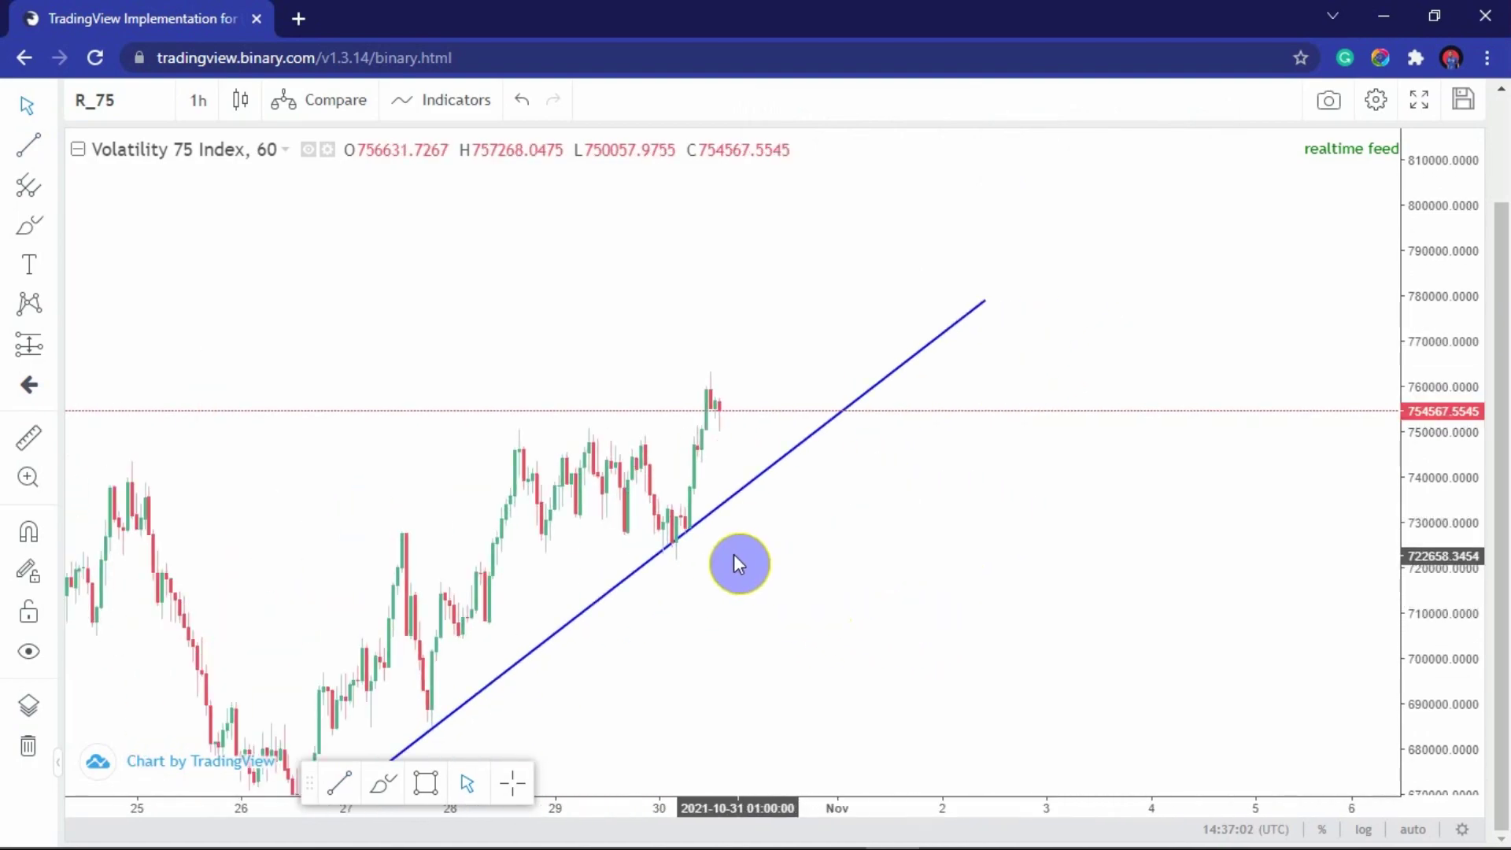
{"action": "left_click_drag", "start_coordinate": [733, 555], "coordinate": [1053, 652]}
{"action": "left_click_drag", "start_coordinate": [1464, 607], "coordinate": [1374, 471]}
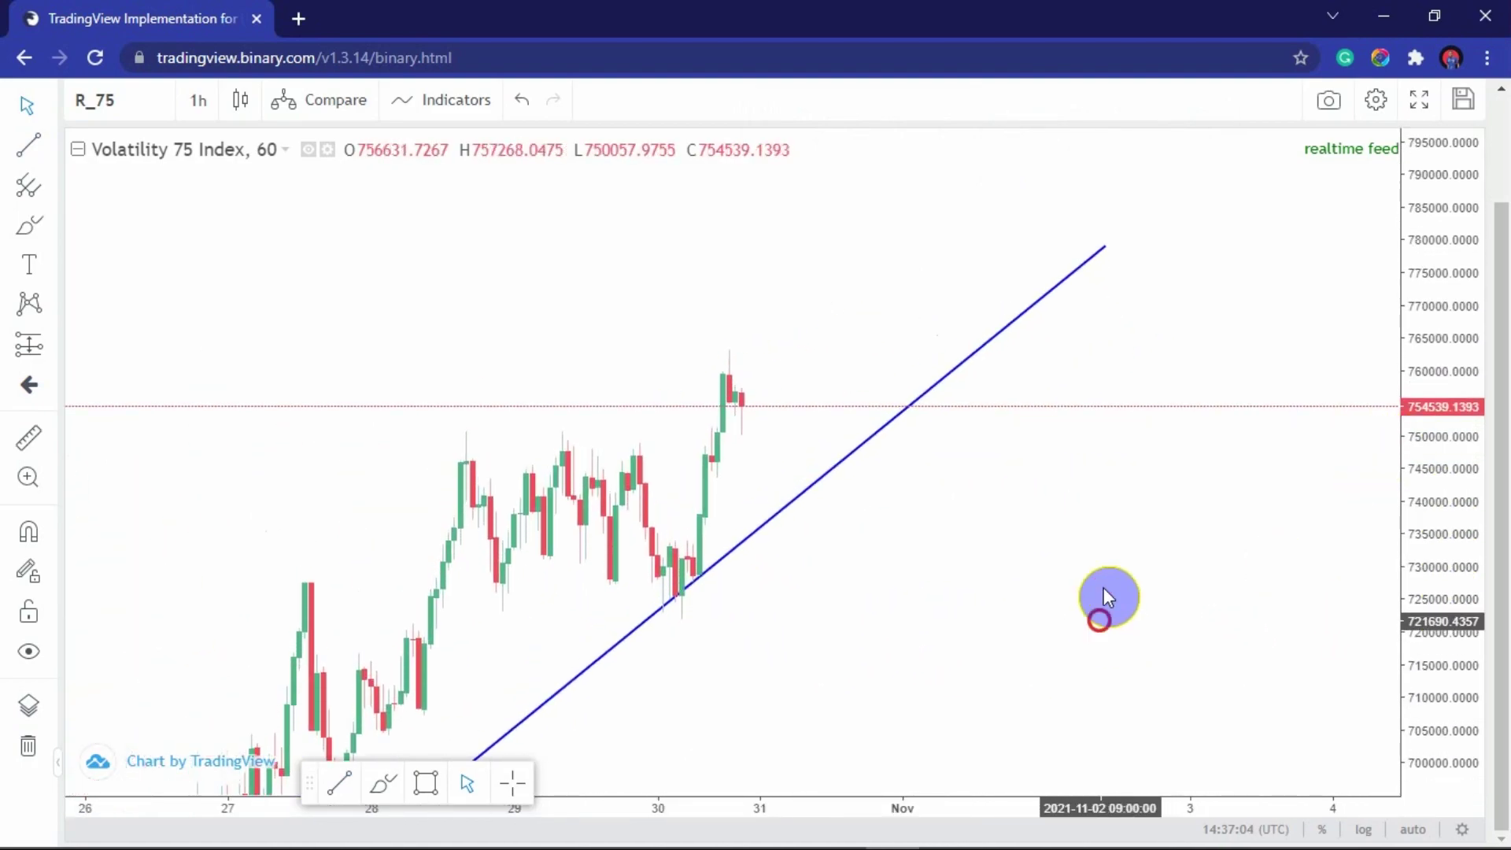
{"action": "left_click_drag", "start_coordinate": [1104, 597], "coordinate": [1086, 505]}
{"action": "left_click", "coordinate": [426, 783]}
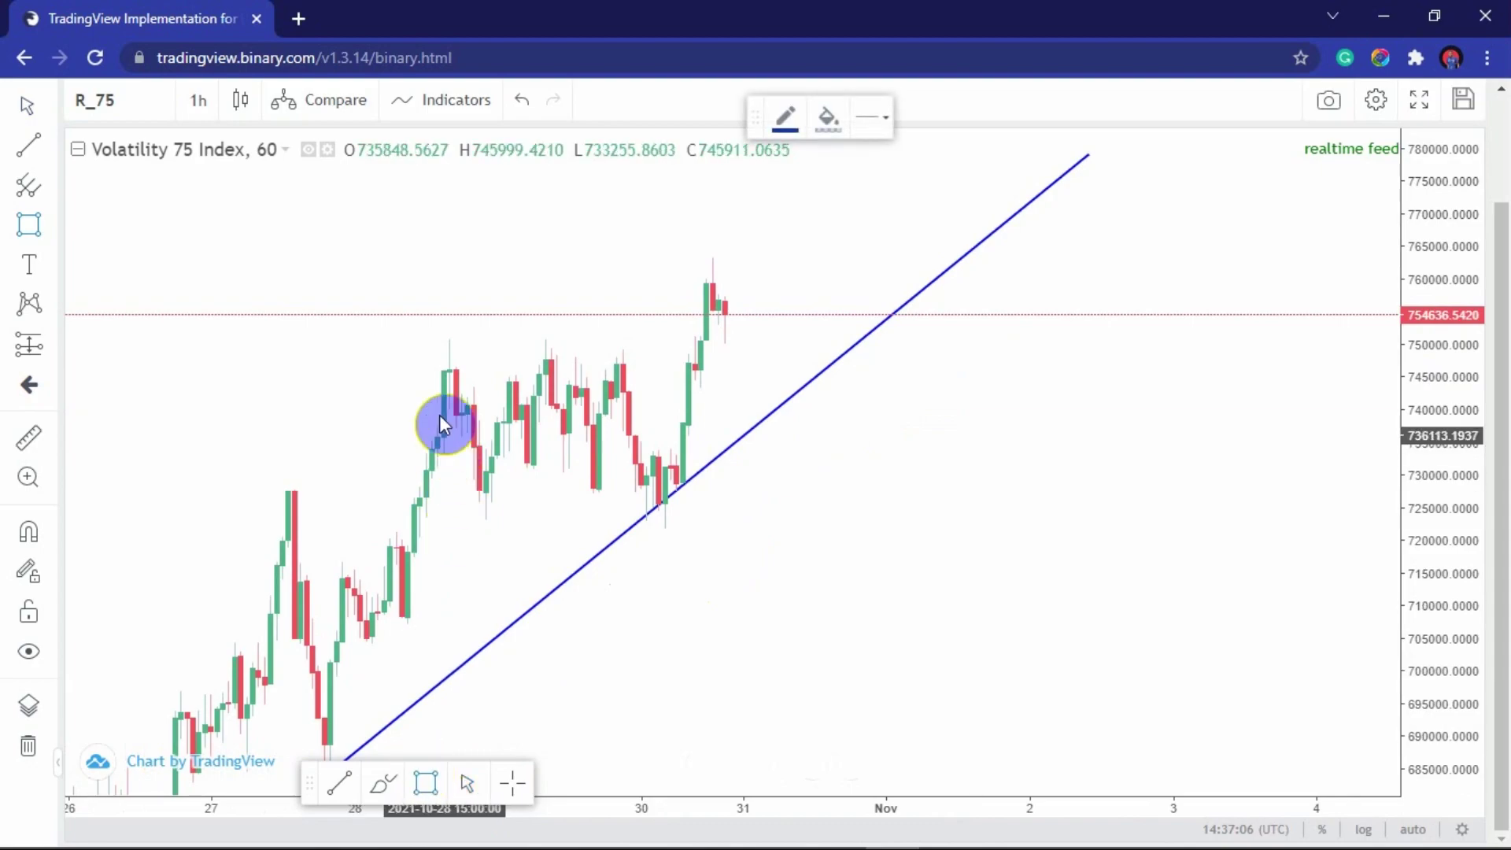
{"action": "left_click_drag", "start_coordinate": [419, 356], "coordinate": [905, 346]}
{"action": "left_click", "coordinate": [881, 445]}
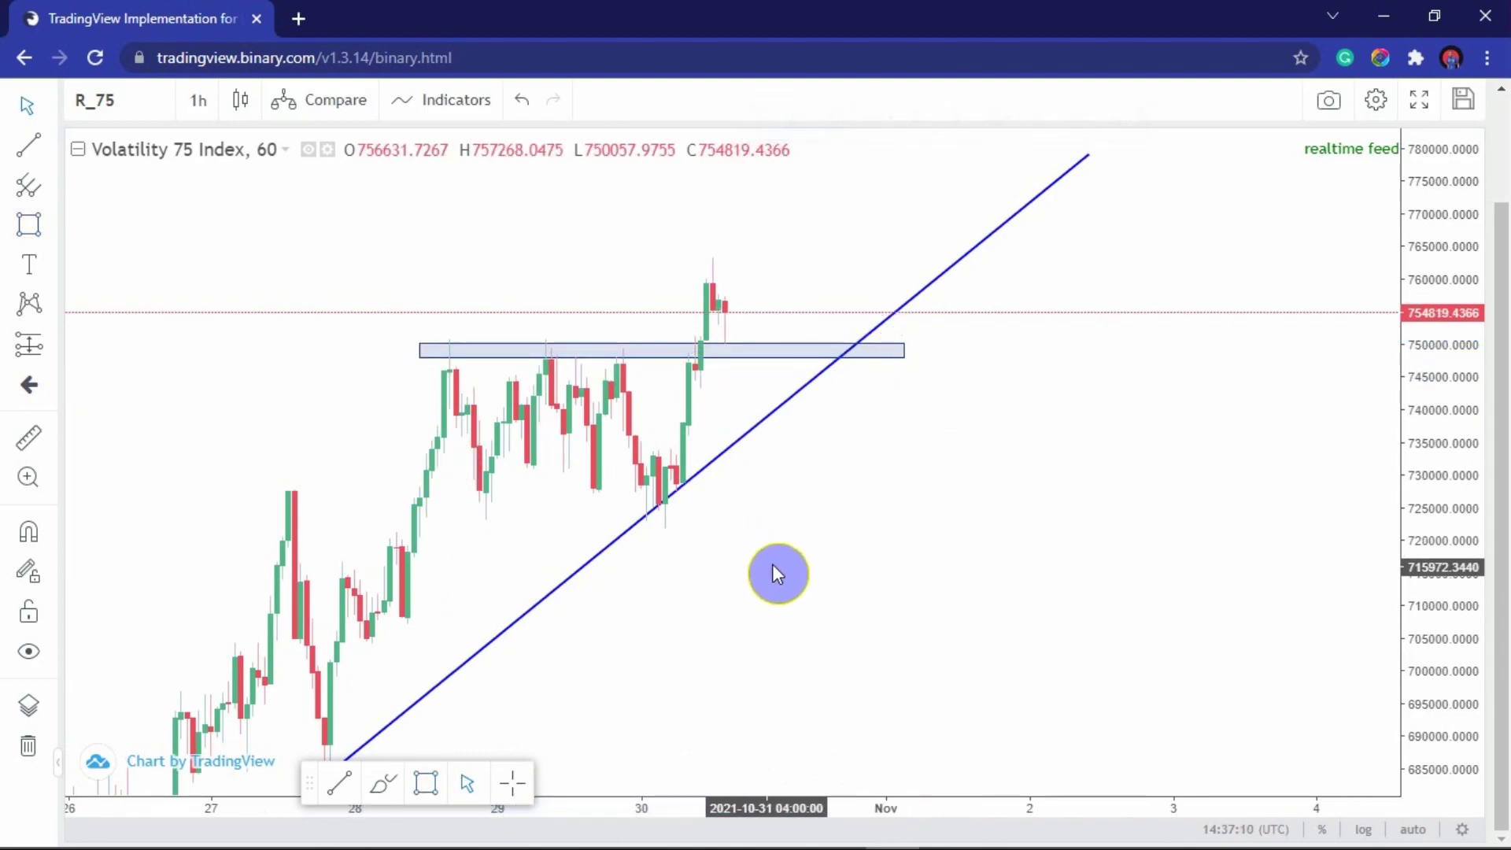
{"action": "left_click", "coordinate": [543, 355]}
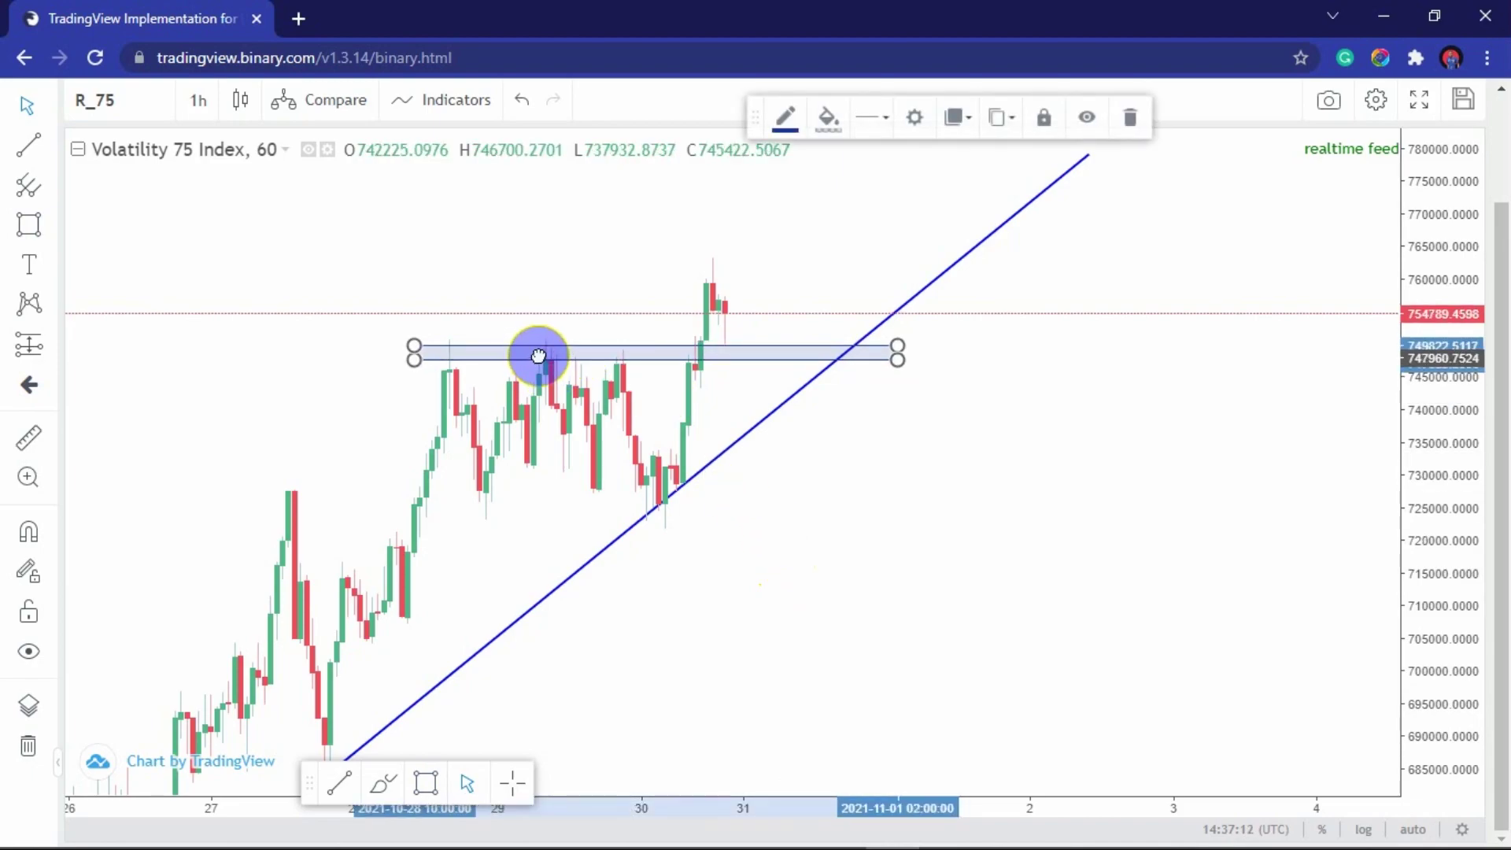
{"action": "left_click_drag", "start_coordinate": [538, 356], "coordinate": [540, 359]}
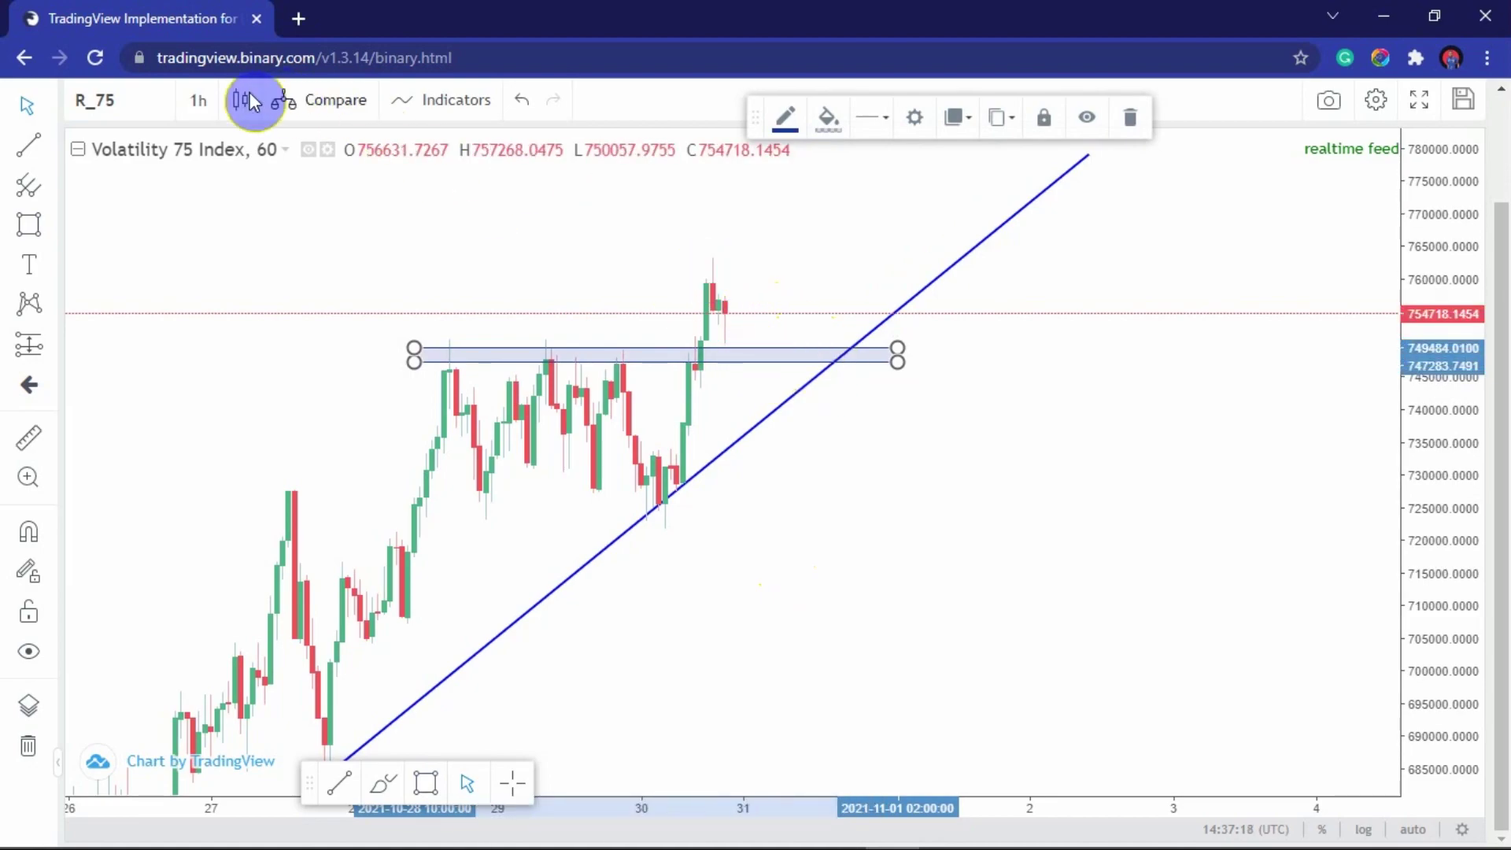
{"action": "left_click", "coordinate": [197, 98]}
Switch to 15-minute candles and zoom out over the late-October climb from the 26 October low.
{"action": "left_click", "coordinate": [246, 321]}
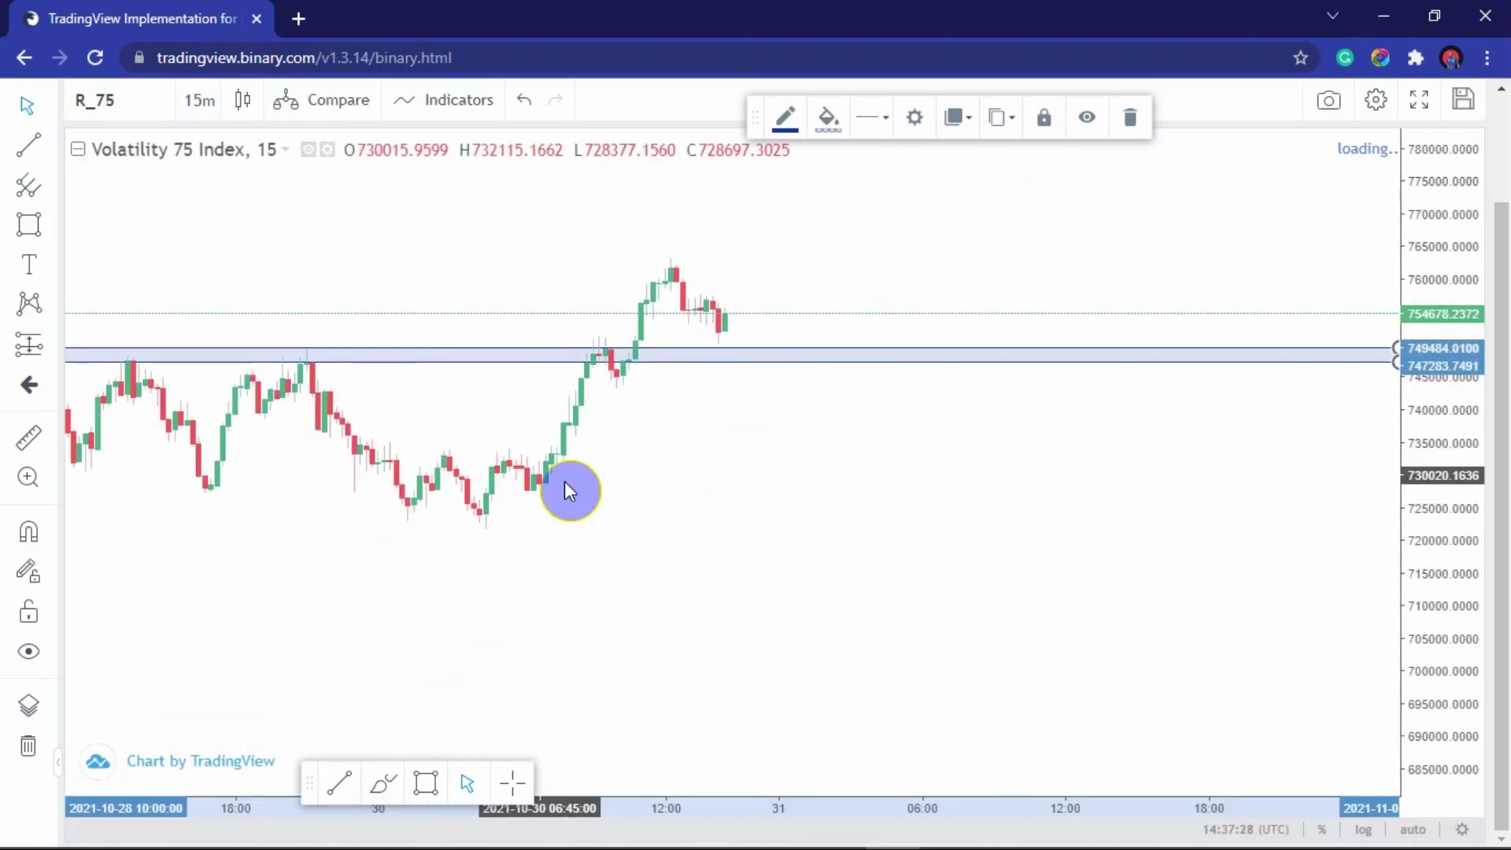
{"action": "left_click_drag", "start_coordinate": [510, 466], "coordinate": [564, 513]}
{"action": "scroll", "coordinate": [550, 544], "scroll_direction": "down", "scroll_amount": 3}
{"action": "scroll", "coordinate": [499, 489], "scroll_direction": "down", "scroll_amount": 2}
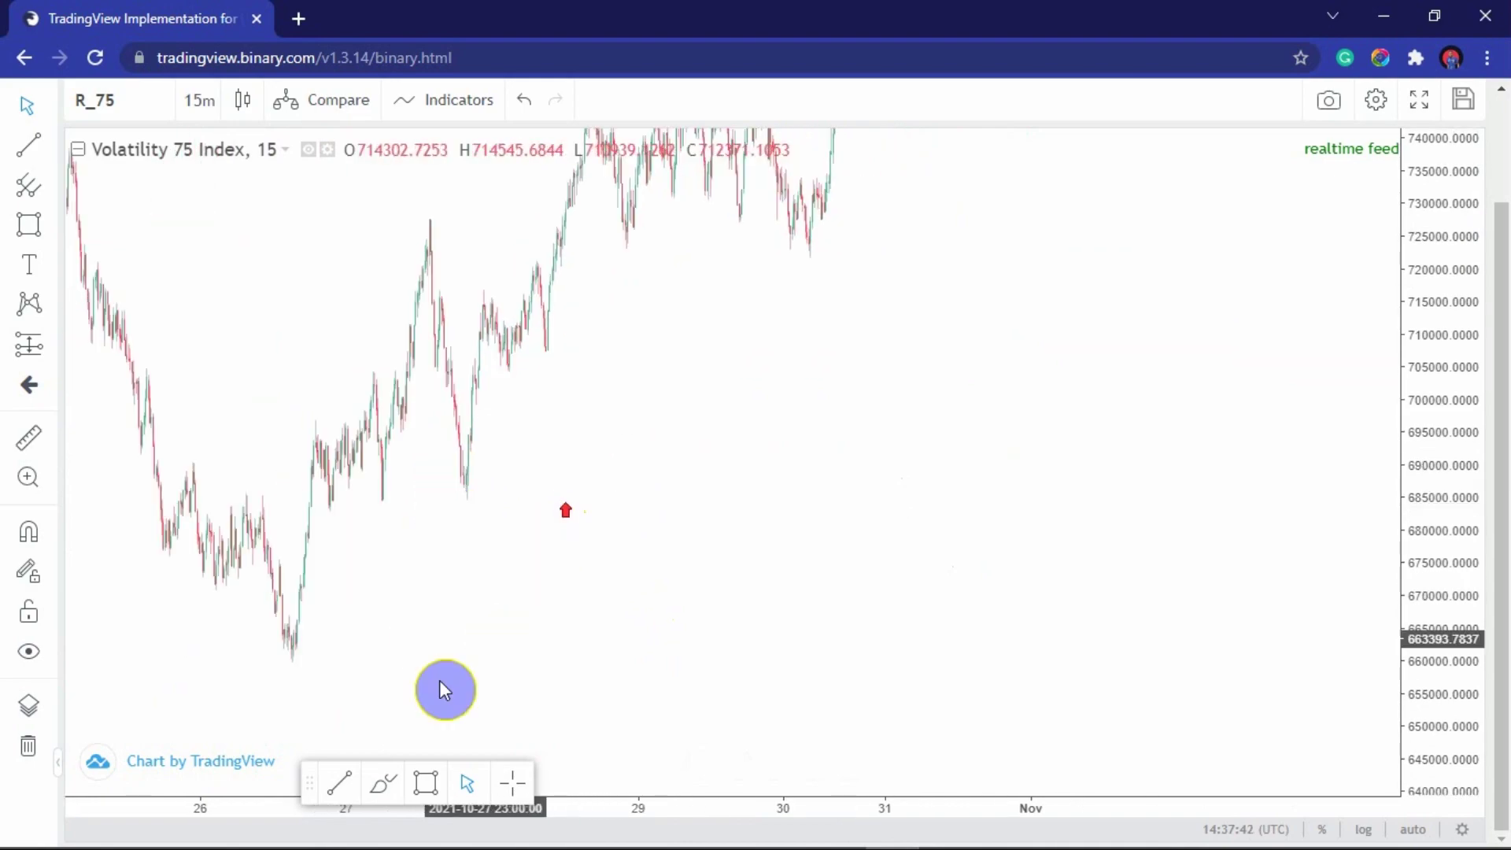
Draw a rising 15m trendline from the 26 October low, extending it up into the zone near 748000.
{"action": "left_click", "coordinate": [344, 784]}
{"action": "left_click", "coordinate": [270, 655]}
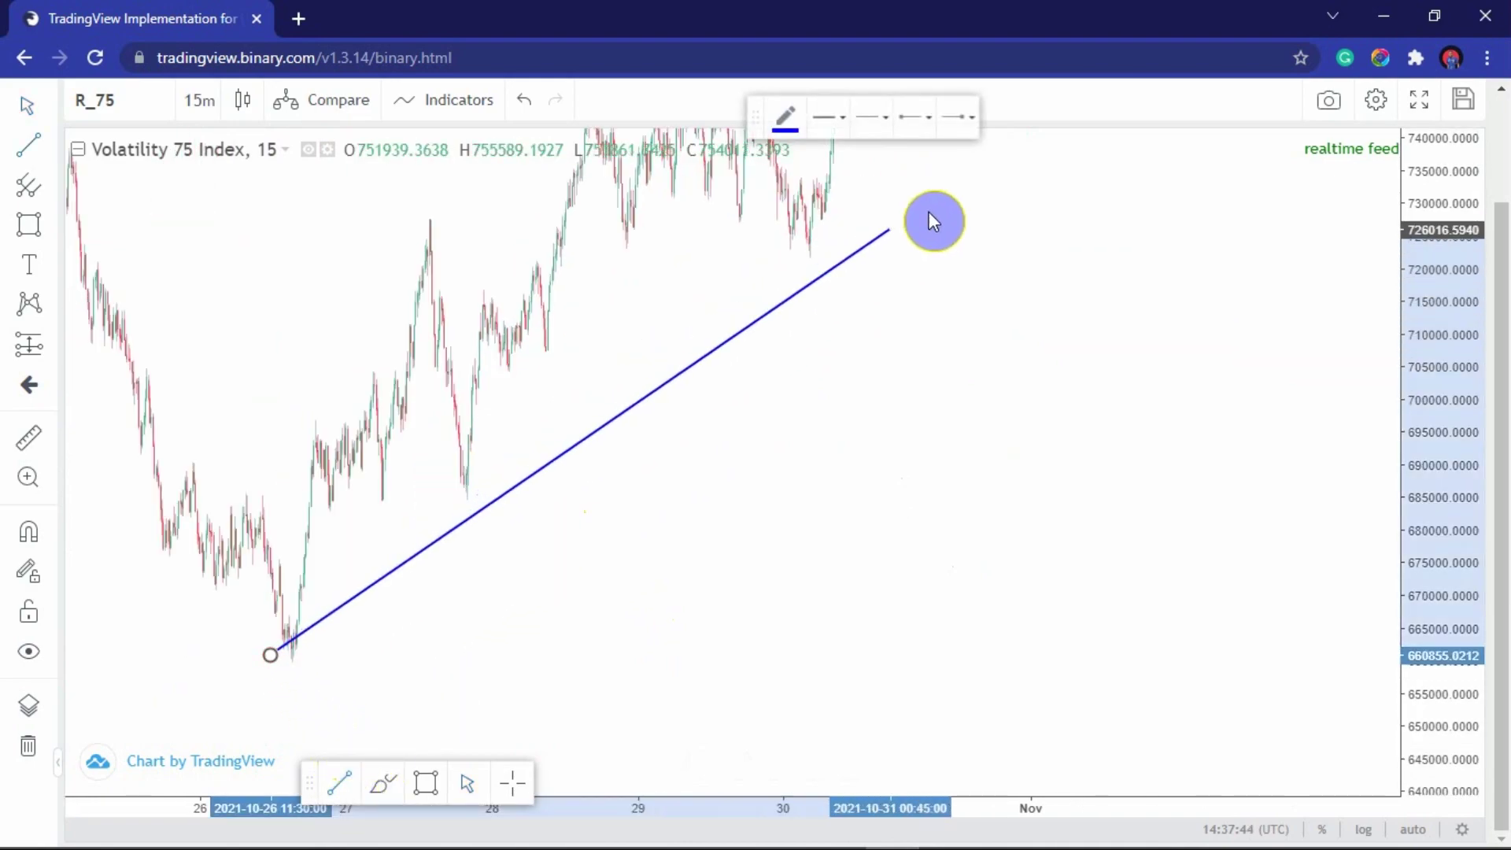
{"action": "left_click", "coordinate": [884, 323]}
{"action": "mouse_move", "coordinate": [837, 311]}
{"action": "left_mouse_down"}
{"action": "mouse_move", "coordinate": [779, 374]}
{"action": "mouse_move", "coordinate": [786, 398]}
{"action": "mouse_move", "coordinate": [807, 195]}
{"action": "left_mouse_up"}
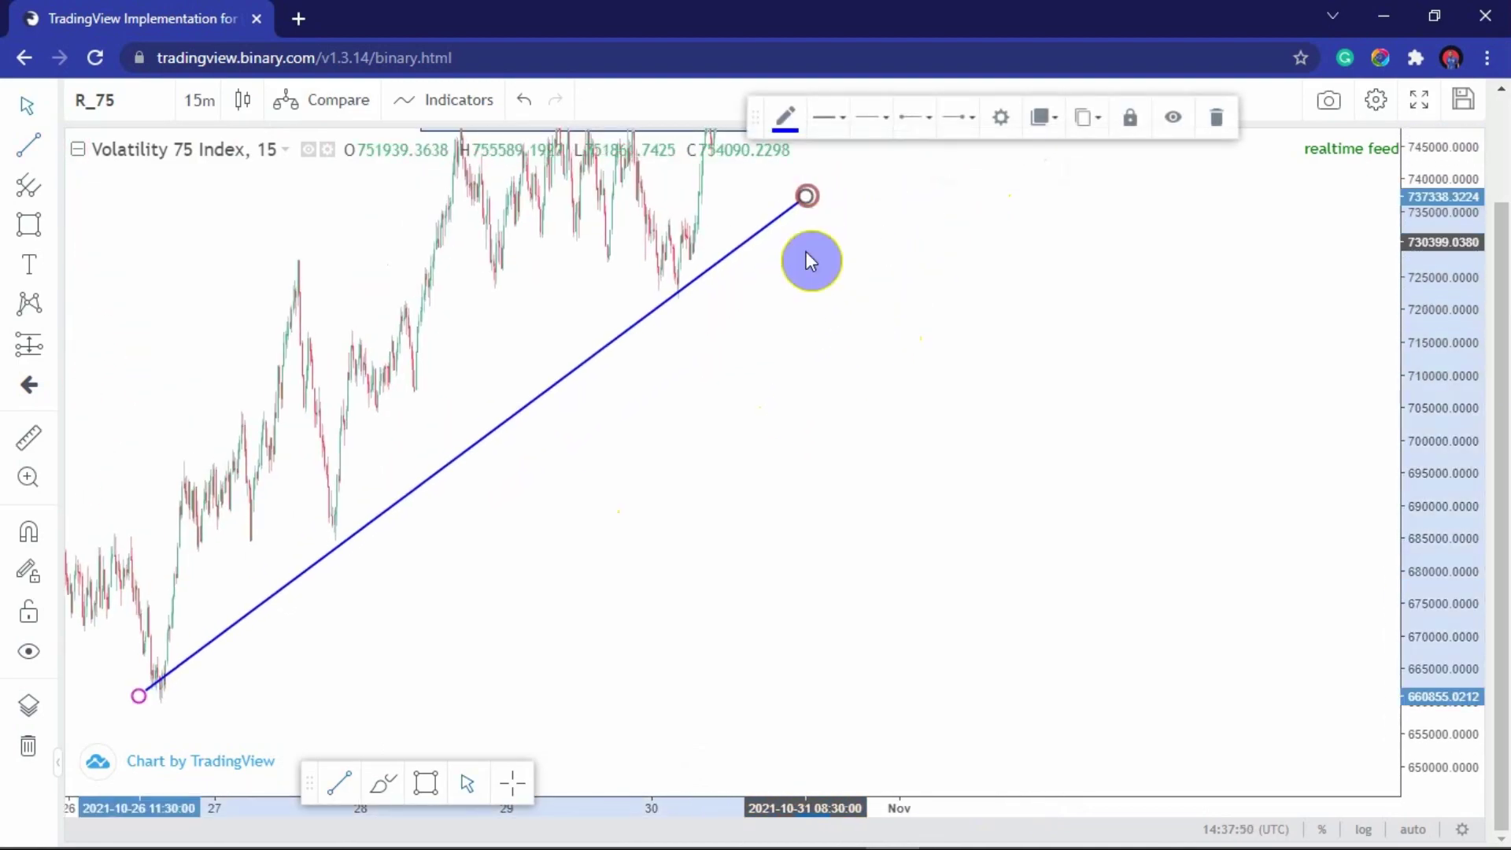
{"action": "left_click_drag", "start_coordinate": [808, 283], "coordinate": [692, 480]}
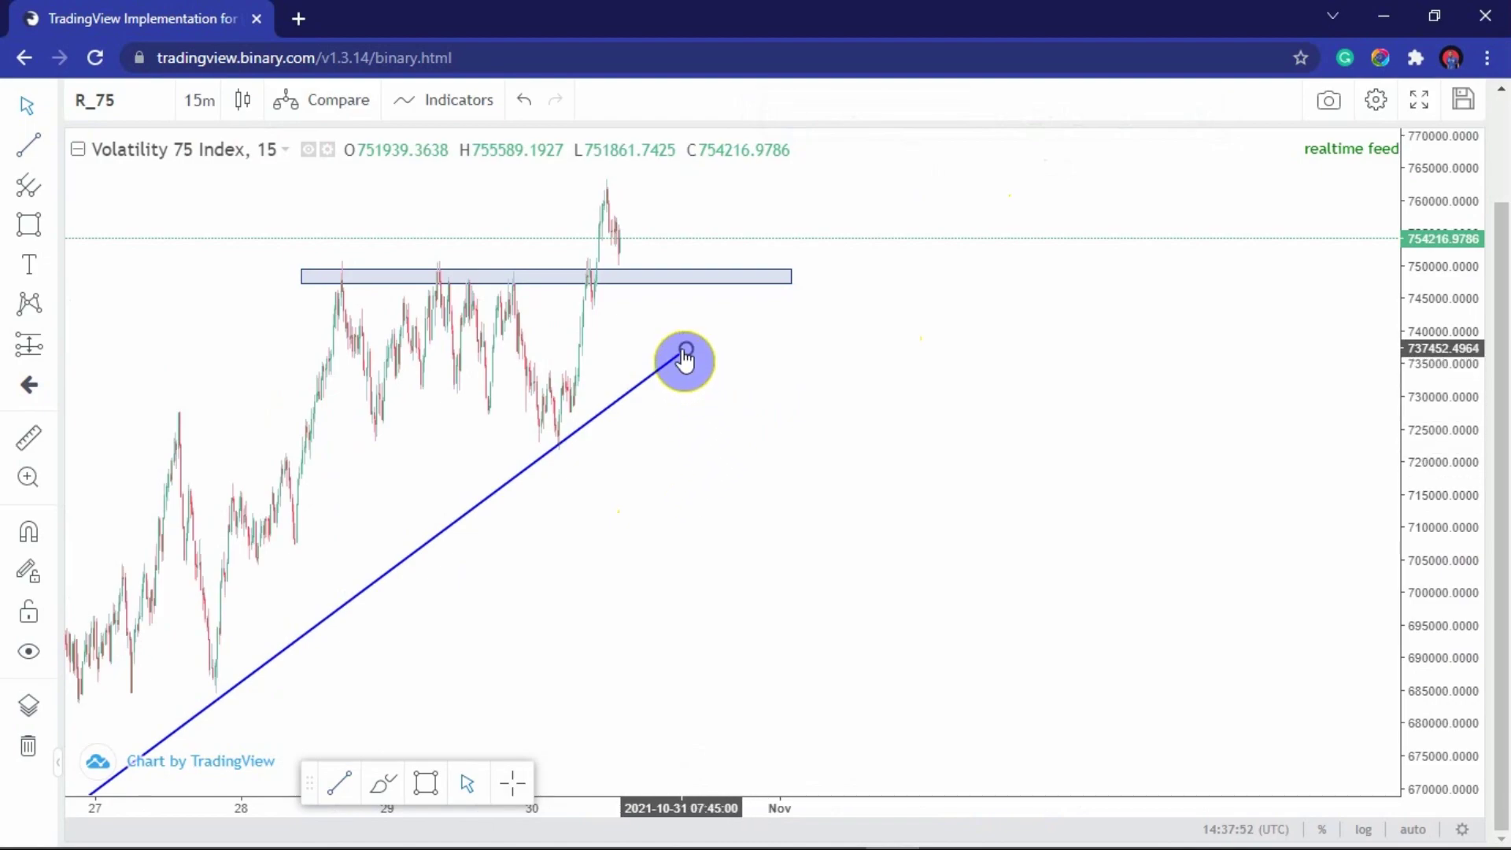
{"action": "left_click_drag", "start_coordinate": [686, 350], "coordinate": [830, 236]}
{"action": "left_click_drag", "start_coordinate": [648, 475], "coordinate": [715, 447]}
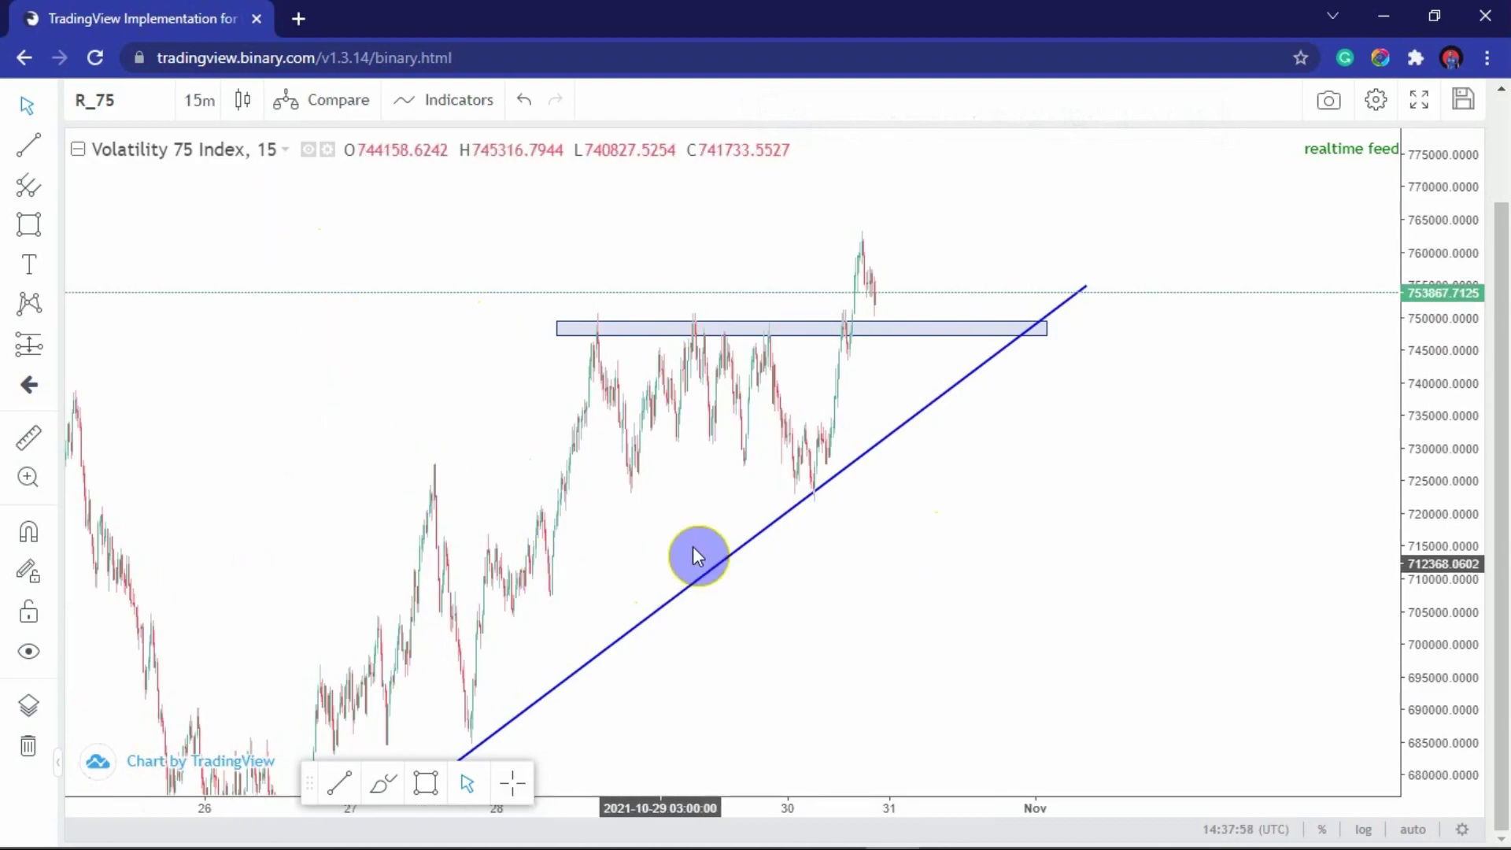
{"action": "left_click_drag", "start_coordinate": [924, 513], "coordinate": [834, 624]}
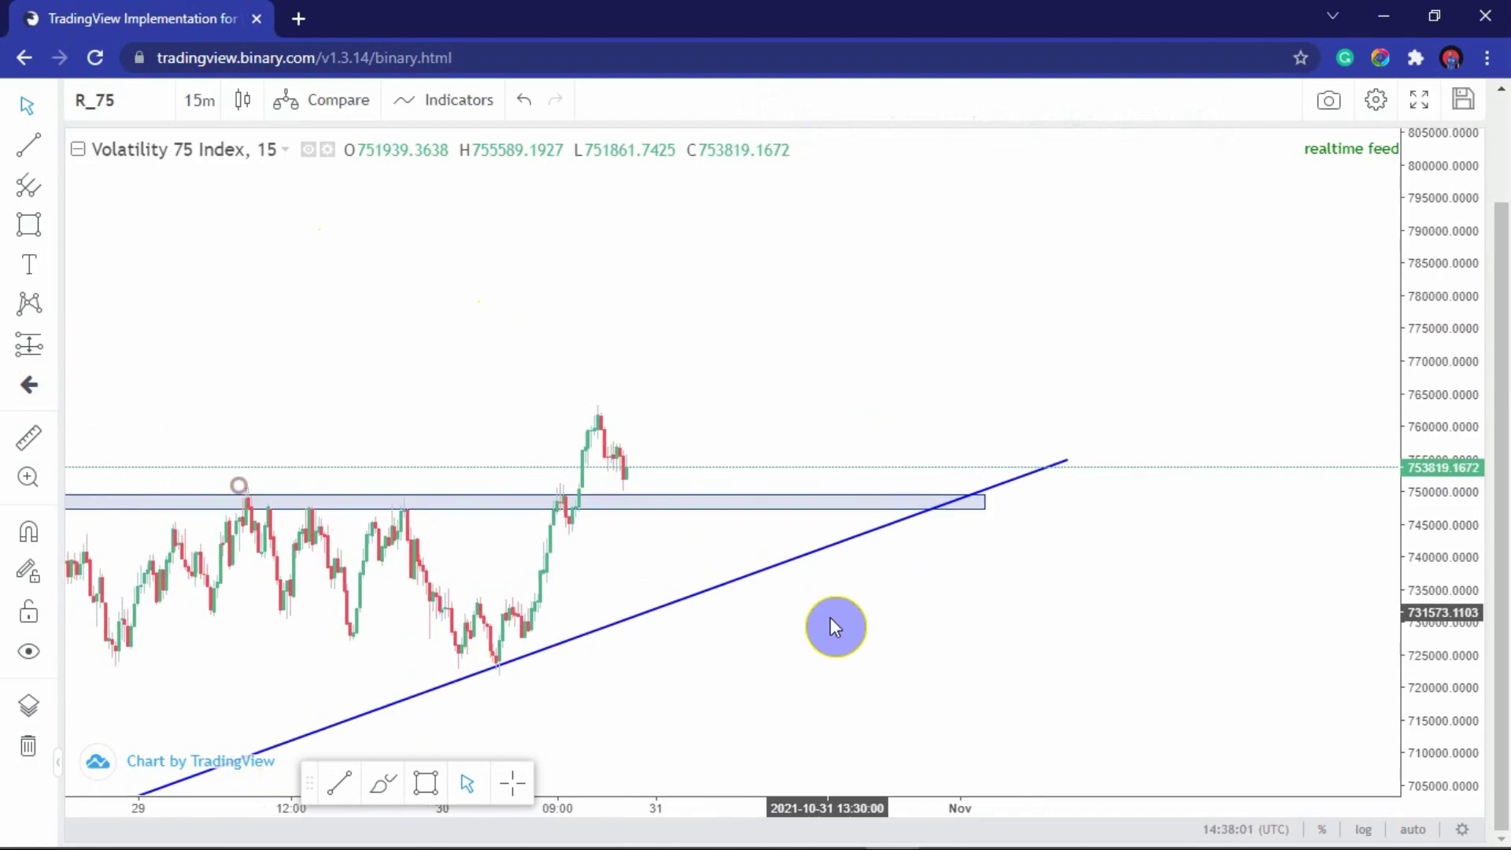
Brush a zigzag projection toward about 798000, circle its first upswing, and mark the breakout candles.
{"action": "left_click", "coordinate": [379, 785]}
{"action": "mouse_move", "coordinate": [600, 443]}
{"action": "left_mouse_down"}
{"action": "mouse_move", "coordinate": [616, 478]}
{"action": "mouse_move", "coordinate": [704, 502]}
{"action": "mouse_move", "coordinate": [767, 431]}
{"action": "mouse_move", "coordinate": [813, 428]}
{"action": "mouse_move", "coordinate": [856, 274]}
{"action": "mouse_move", "coordinate": [910, 350]}
{"action": "mouse_move", "coordinate": [974, 339]}
{"action": "mouse_move", "coordinate": [1107, 171]}
{"action": "mouse_move", "coordinate": [1171, 234]}
{"action": "left_mouse_up"}
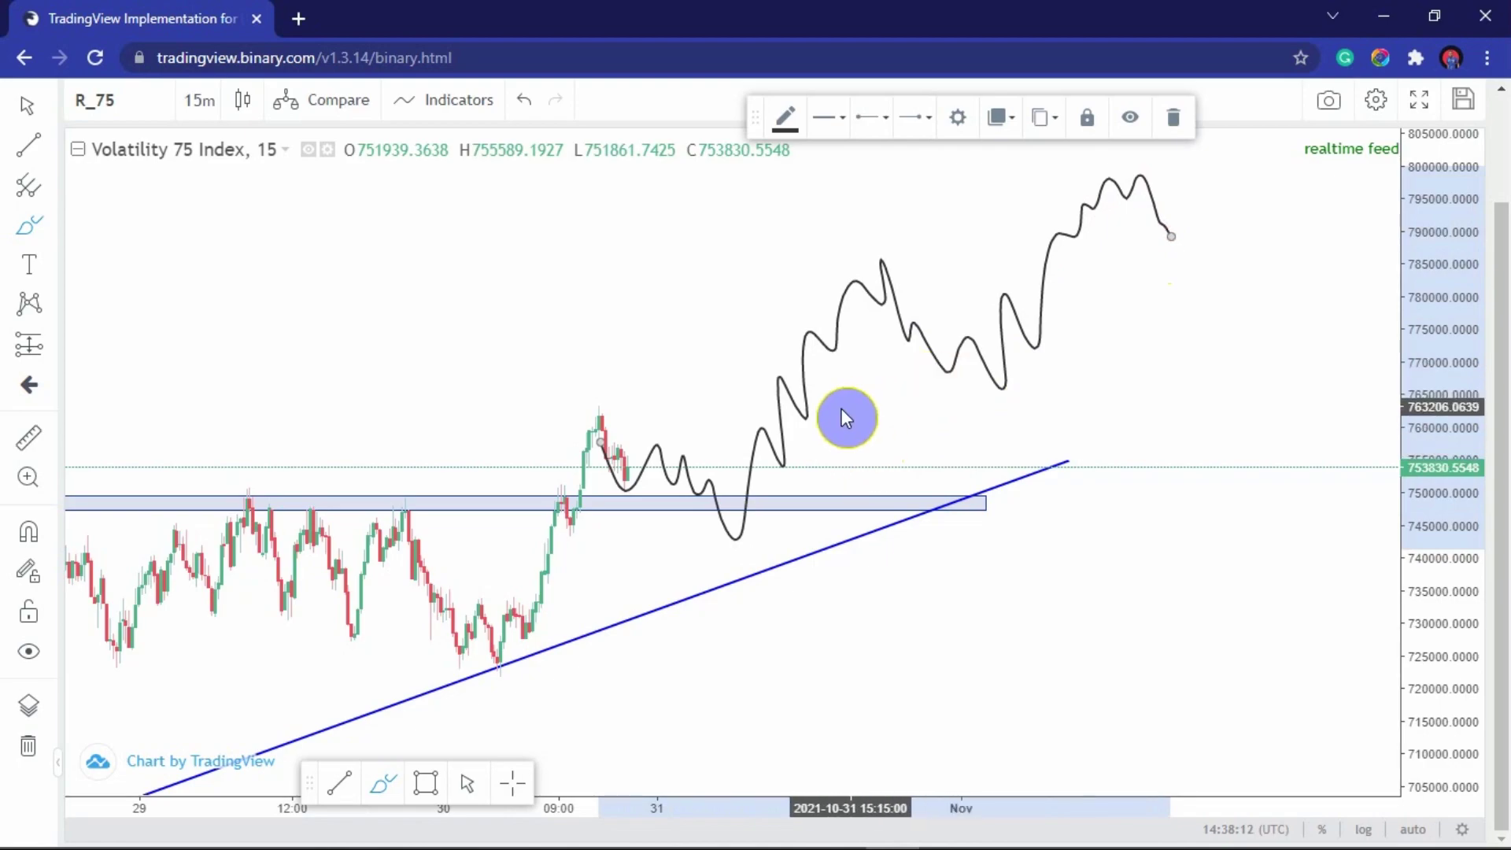
{"action": "mouse_move", "coordinate": [846, 350]}
{"action": "left_mouse_down"}
{"action": "mouse_move", "coordinate": [756, 422]}
{"action": "mouse_move", "coordinate": [860, 398]}
{"action": "mouse_move", "coordinate": [784, 329]}
{"action": "left_mouse_up"}
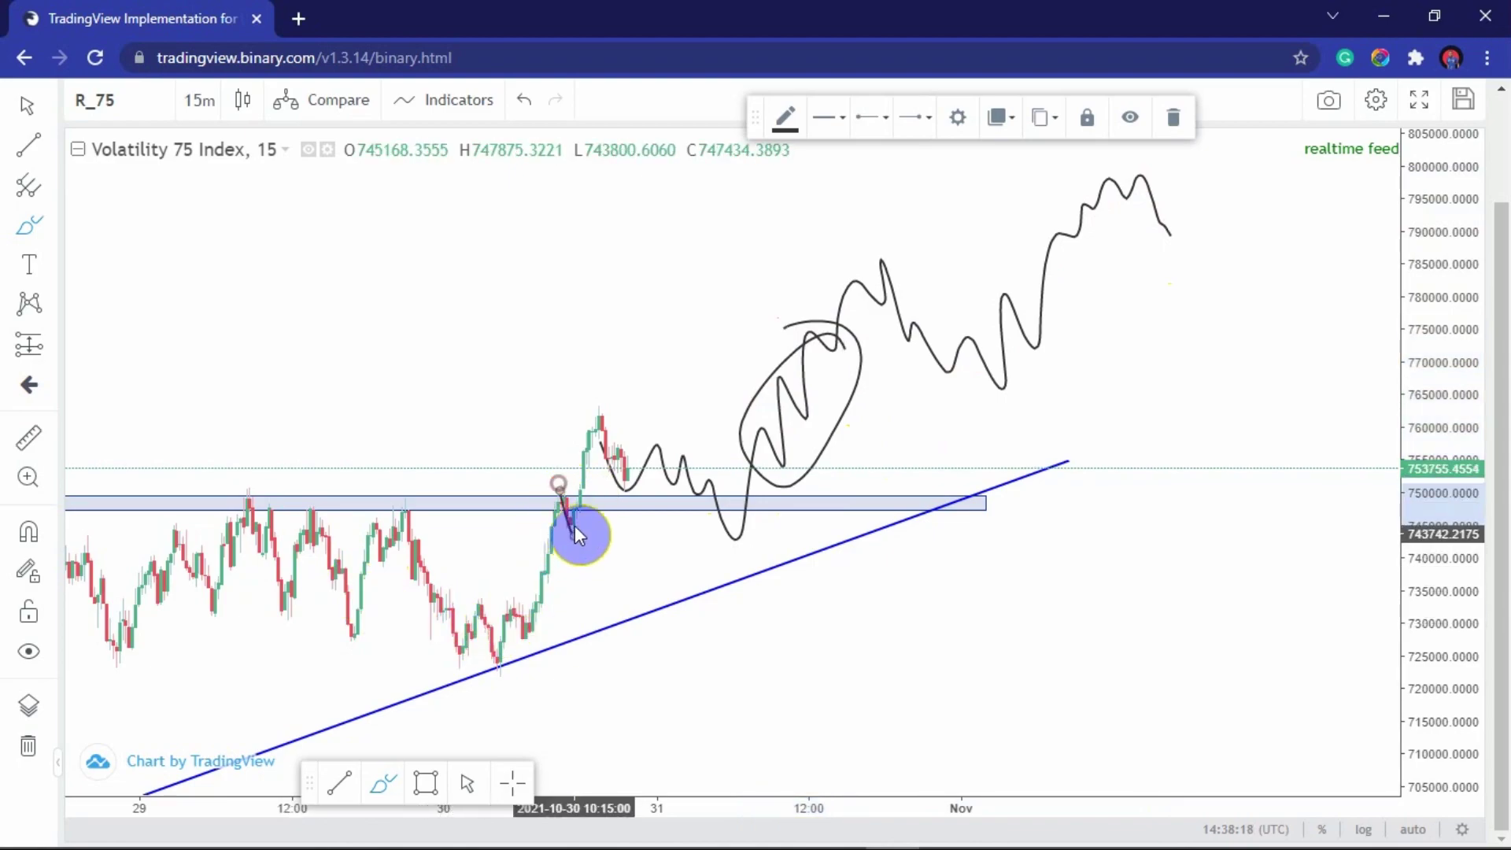
{"action": "left_click", "coordinate": [597, 428]}
{"action": "left_click_drag", "start_coordinate": [620, 470], "coordinate": [631, 478]}
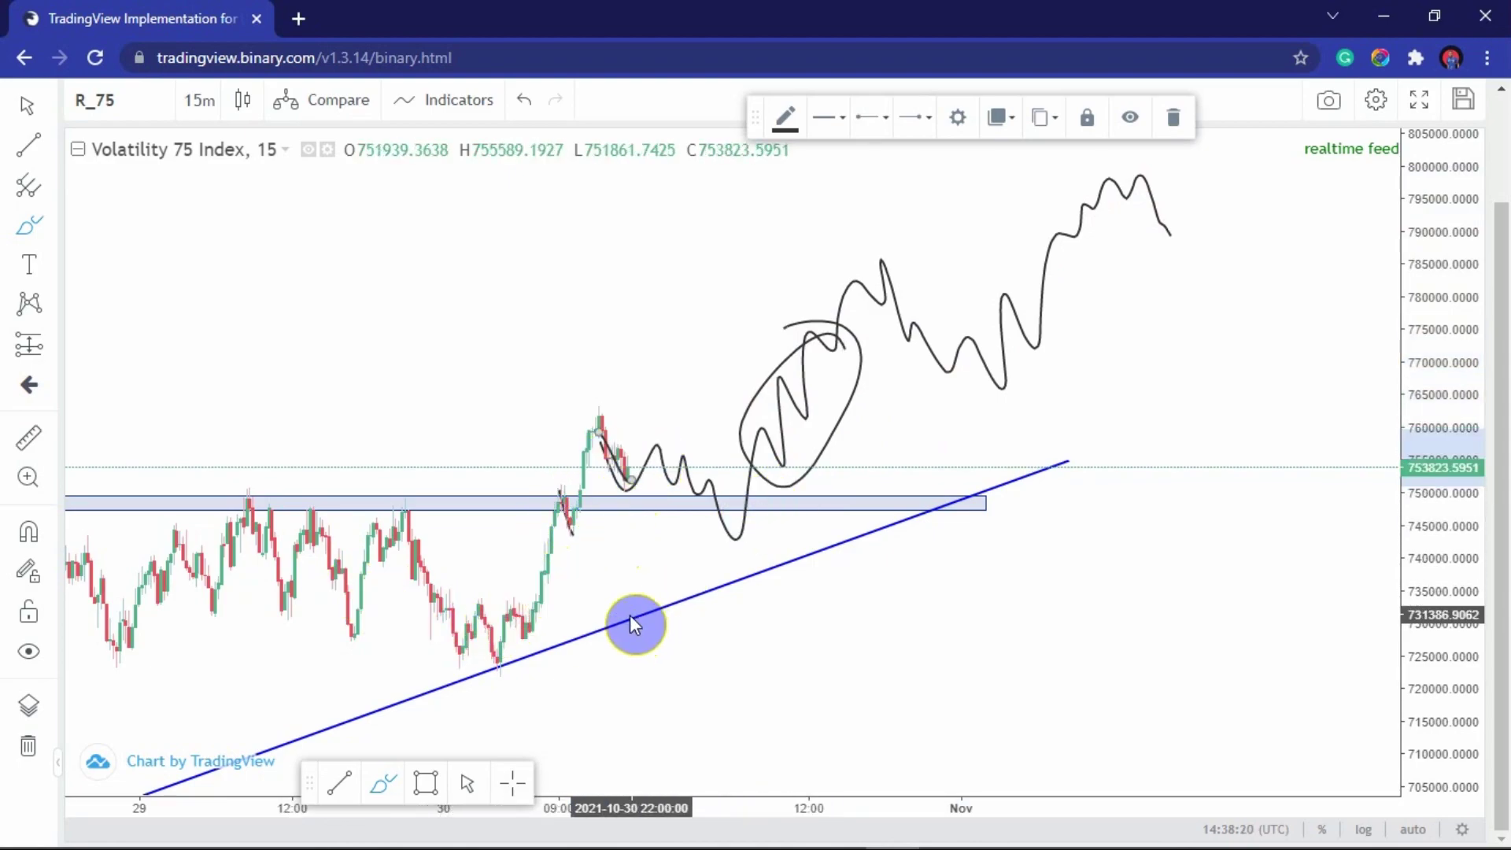